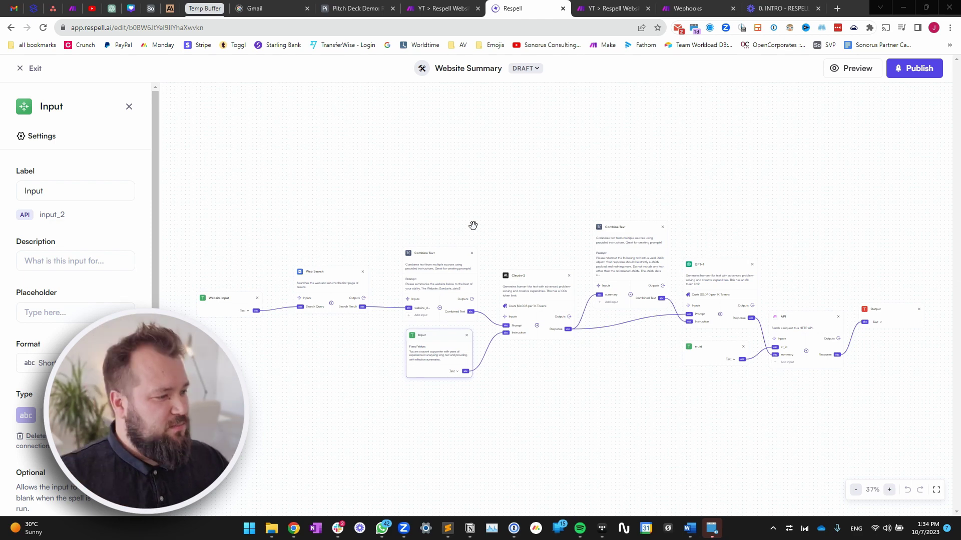
Bring the Website Input step into view and select it to see its settings.
left_click_drag(406, 178, 428, 191)
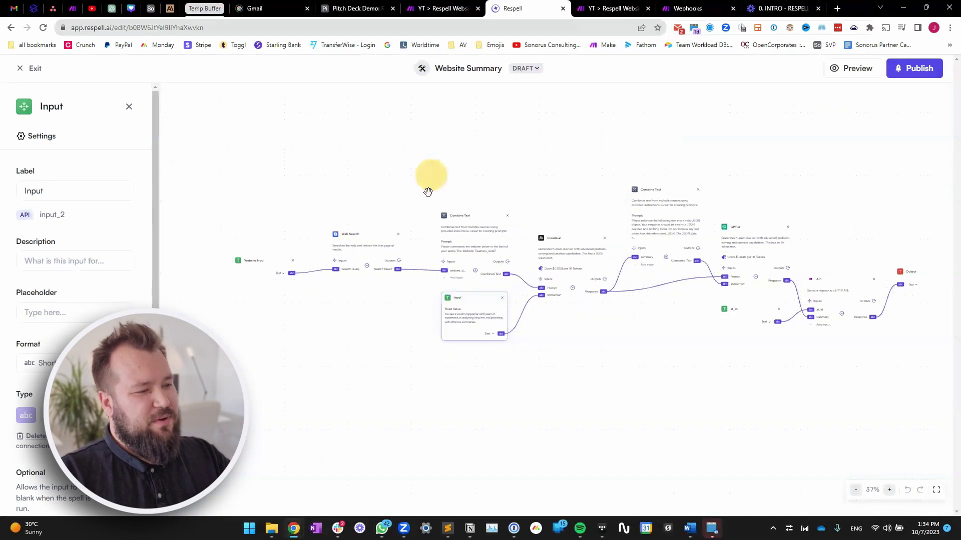
scroll(428, 192, "up", 5)
left_click_drag(322, 165, 360, 150)
left_click(278, 217)
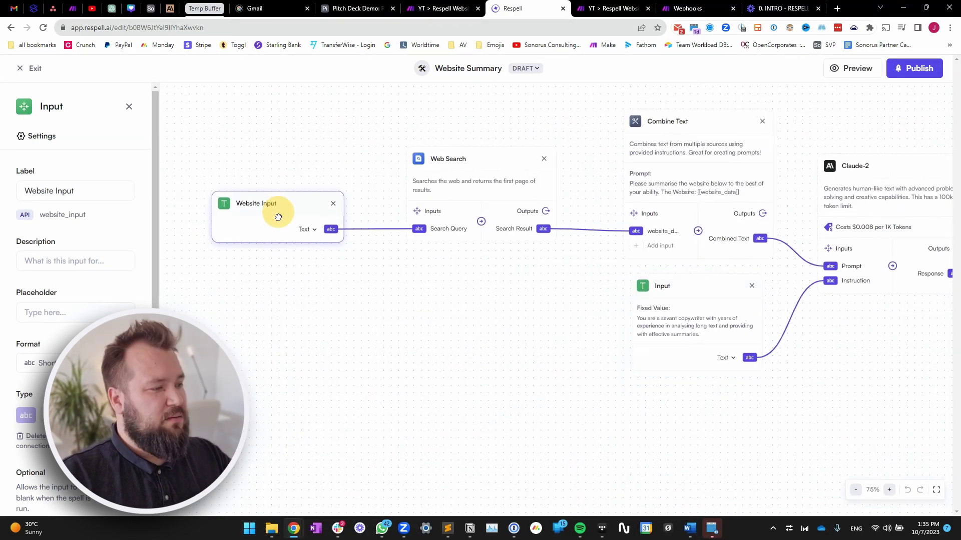
scroll(419, 337, "down", 3)
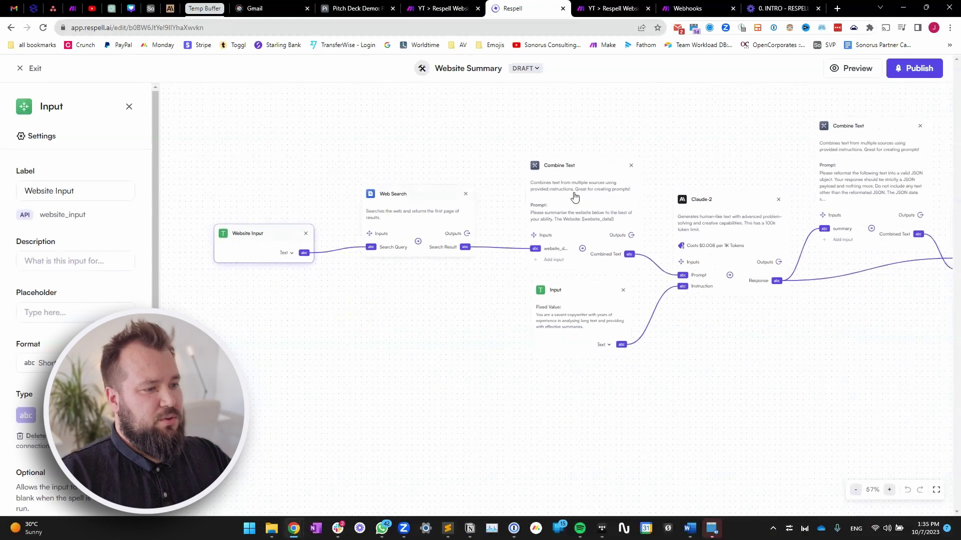
Pan across the workflow to review the GPT-4, API and Output steps.
left_click_drag(778, 333, 678, 335)
scroll(689, 392, "down", 2)
left_click_drag(688, 392, 684, 364)
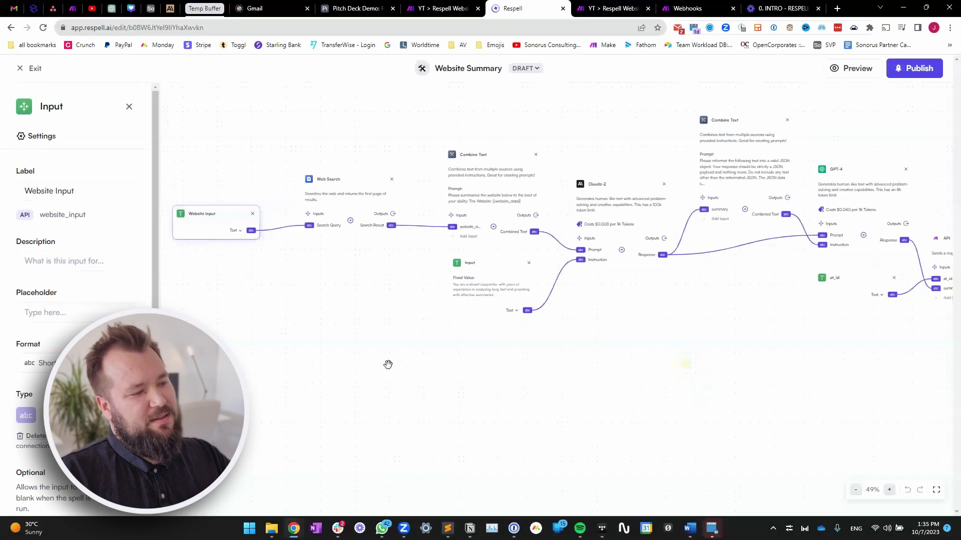
mouse_move(379, 300)
left_mouse_down()
mouse_move(515, 283)
mouse_move(384, 285)
left_mouse_up()
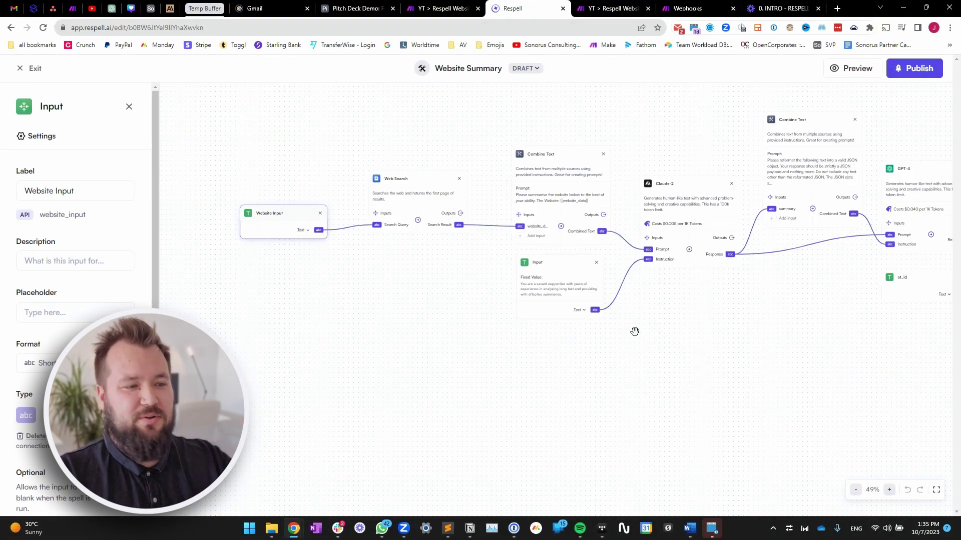
left_click_drag(634, 332, 600, 365)
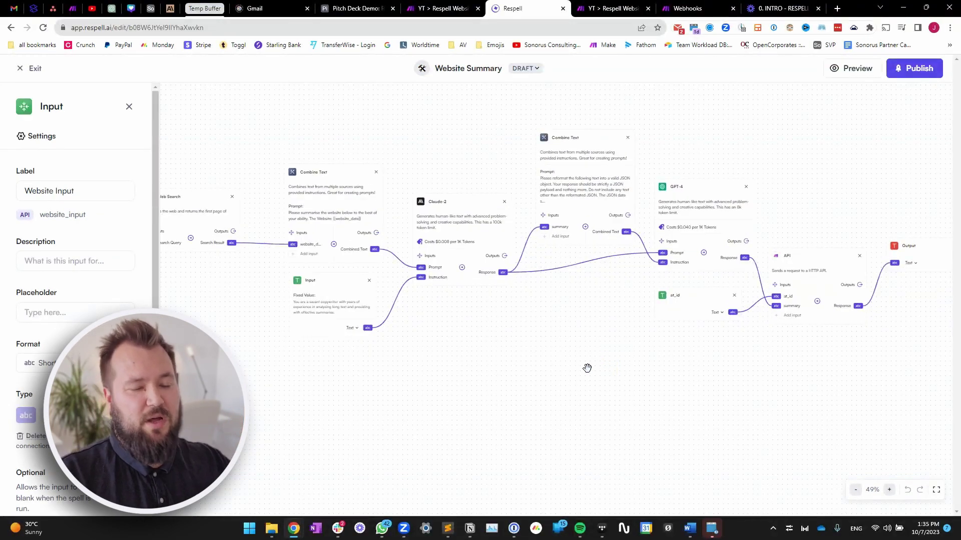
Switch to the Airtable Pitch Deck Demo base's Respell Demo table.
scroll(583, 371, "left", 5)
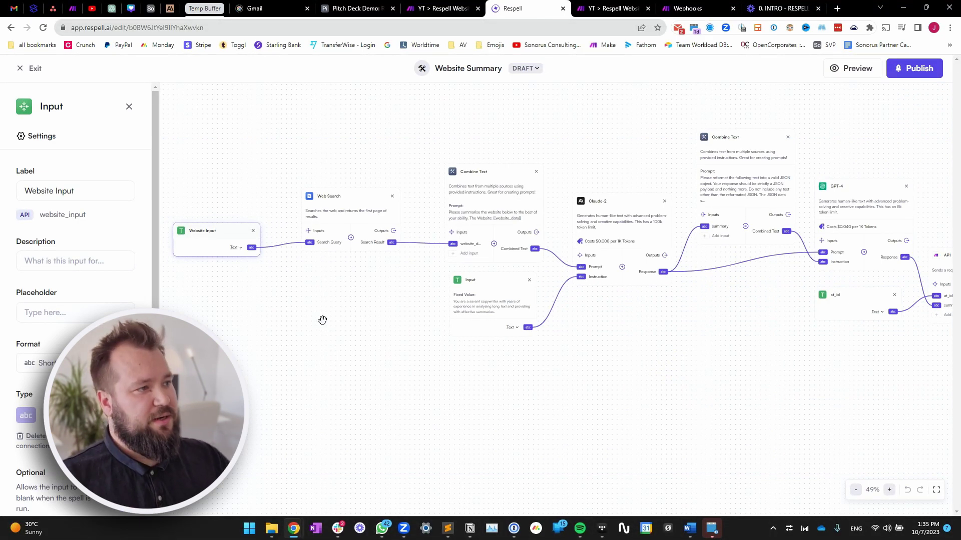
mouse_move(380, 5)
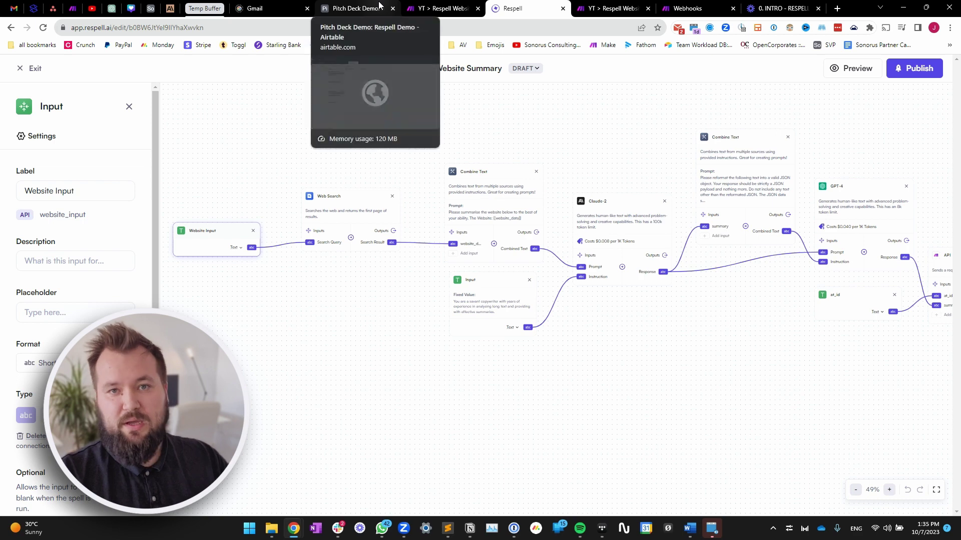
left_click(379, 5)
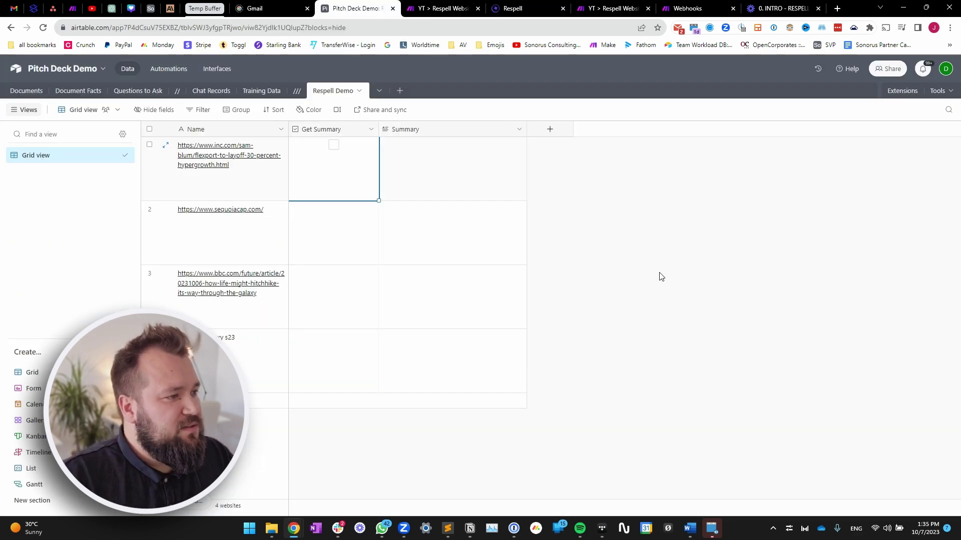
Select each of the four website link cells in the Respell Demo table.
left_click(208, 189)
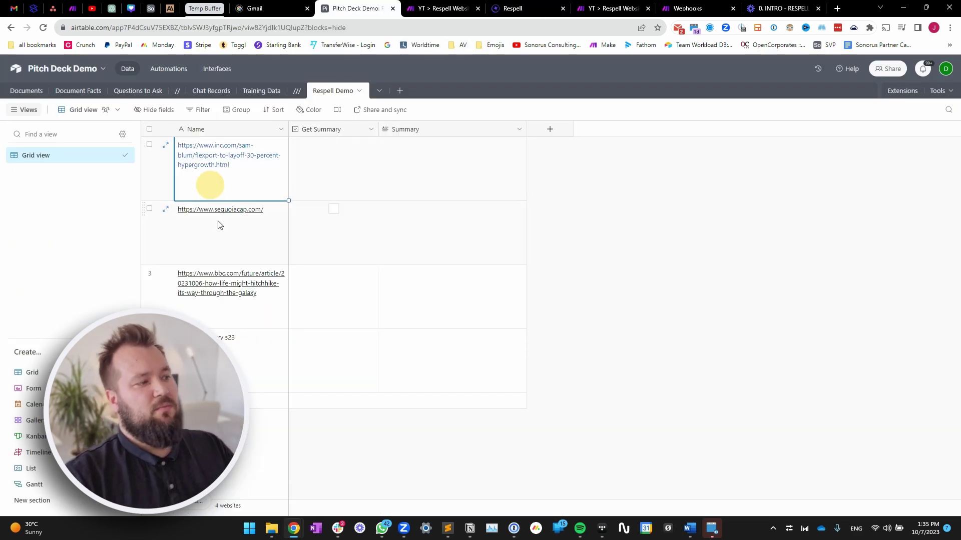
left_click(230, 244)
left_click(255, 180)
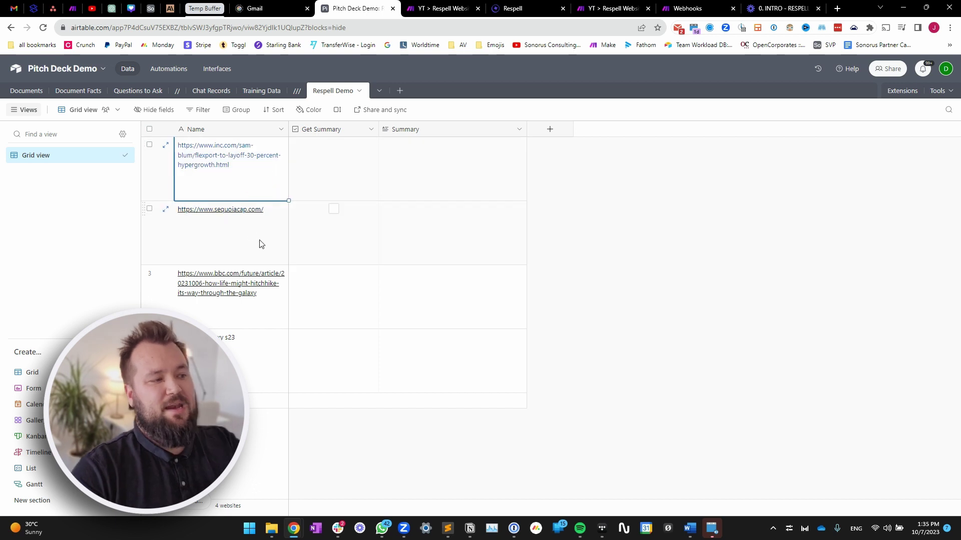
left_click(235, 342)
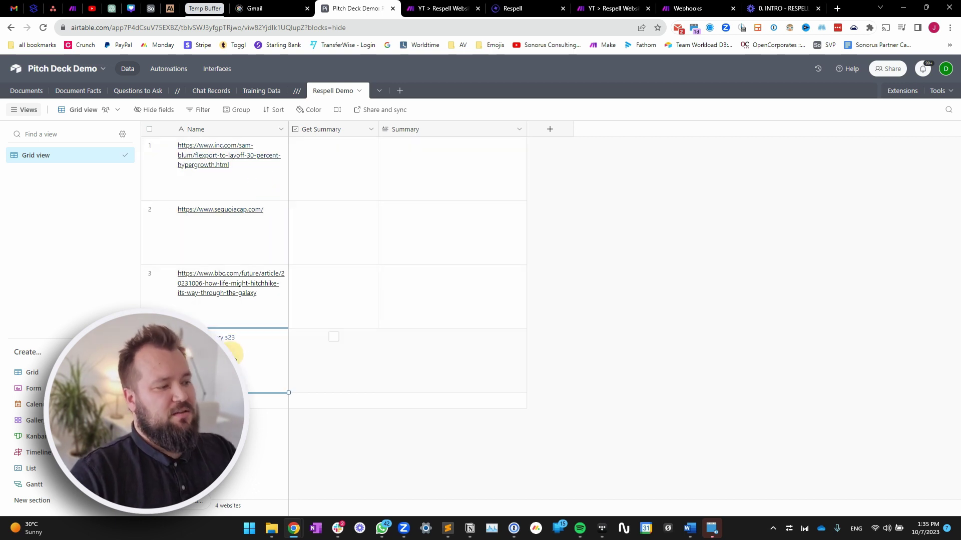
left_click(258, 318)
left_click(253, 353)
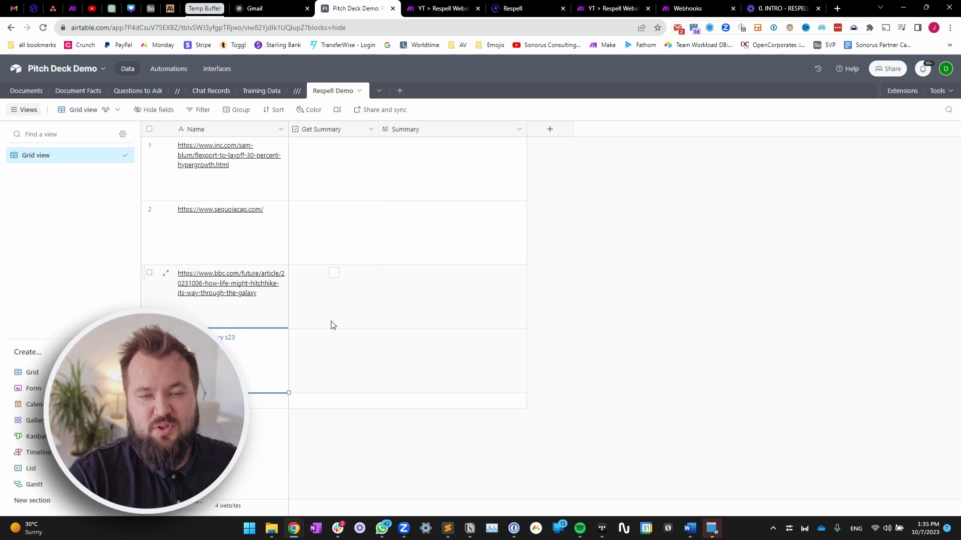
Return to the Respell Website Summary workflow and pan to its API and Output steps.
left_click(526, 11)
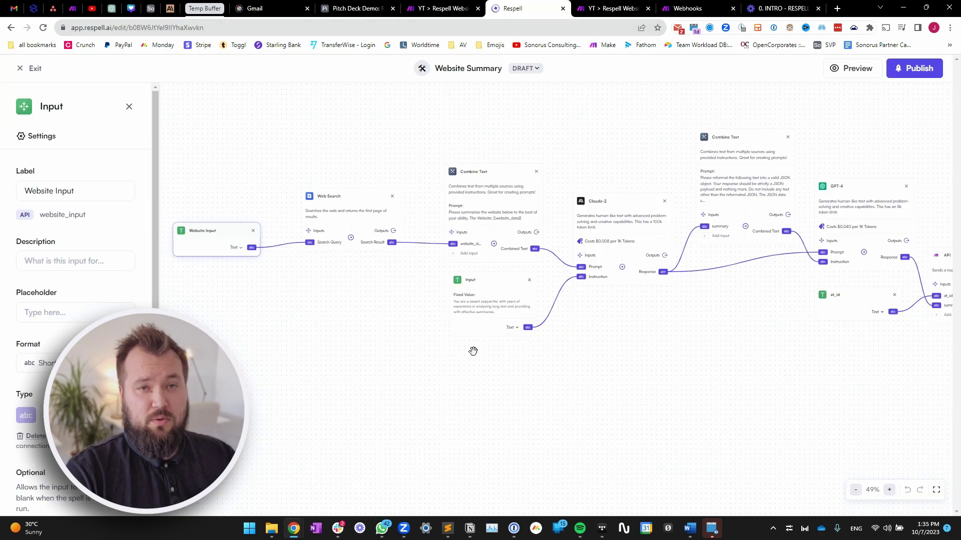
left_click_drag(601, 379, 532, 403)
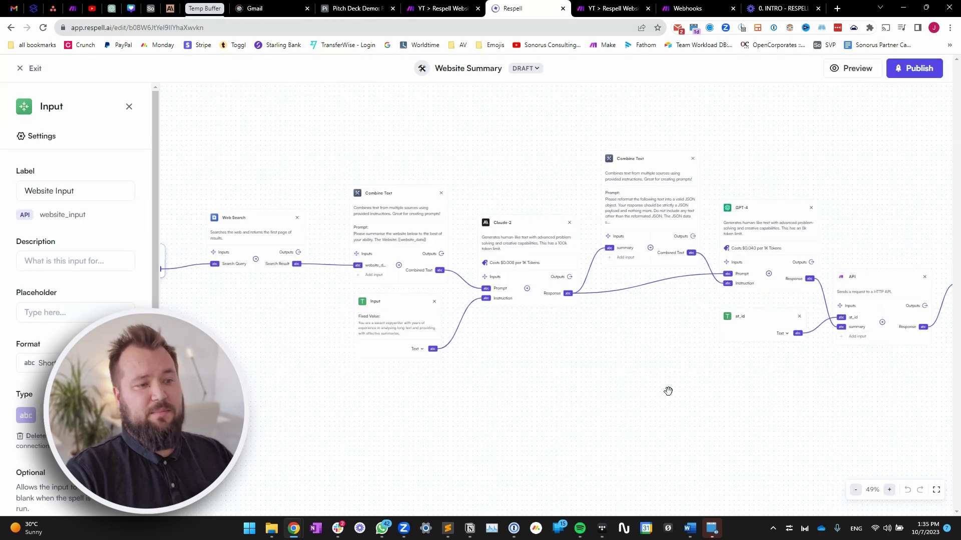
left_click_drag(669, 390, 515, 389)
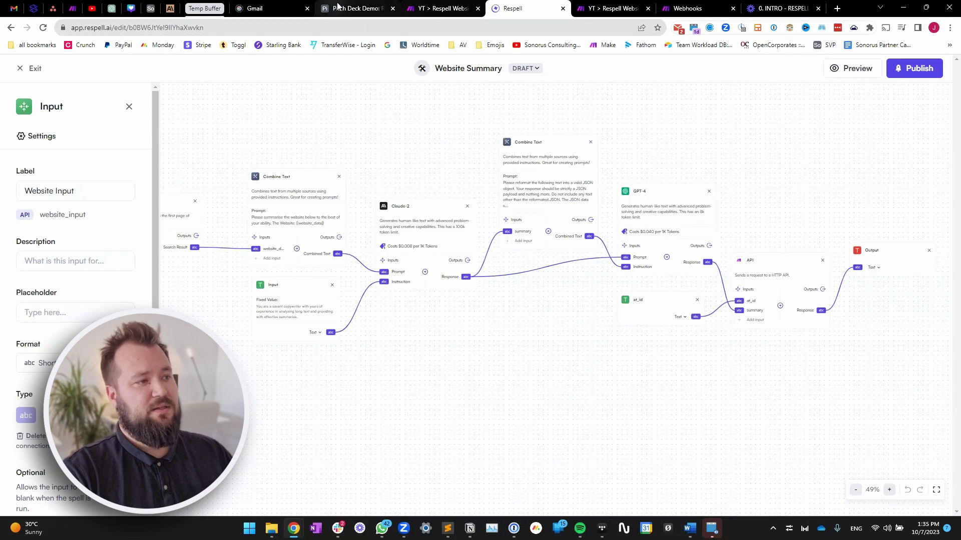
left_click(353, 9)
Inspect row 1's link, Get Summary checkbox and empty Summary, then open the 'YT > Respell Website Summary' Make scenario.
left_click(466, 173)
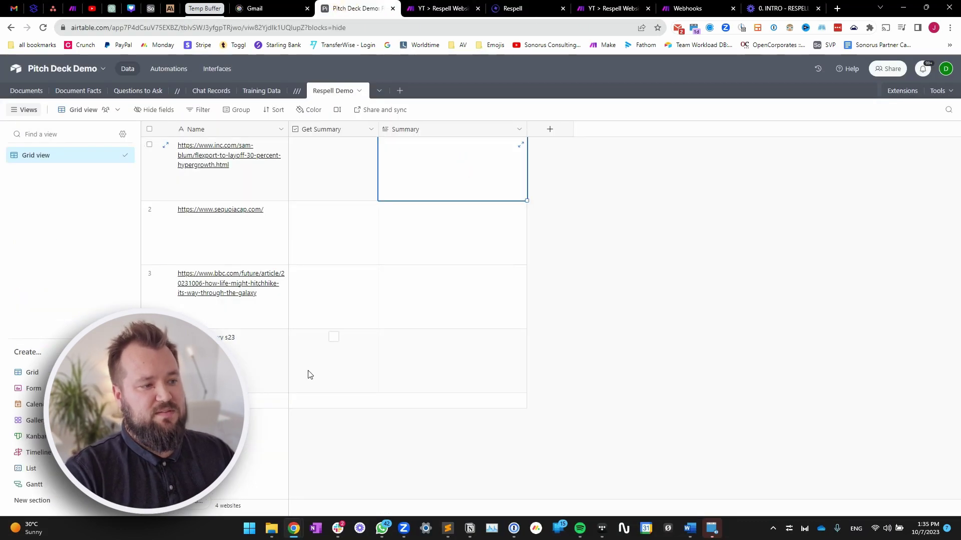
left_click_drag(242, 195, 650, 353)
left_click(700, 345)
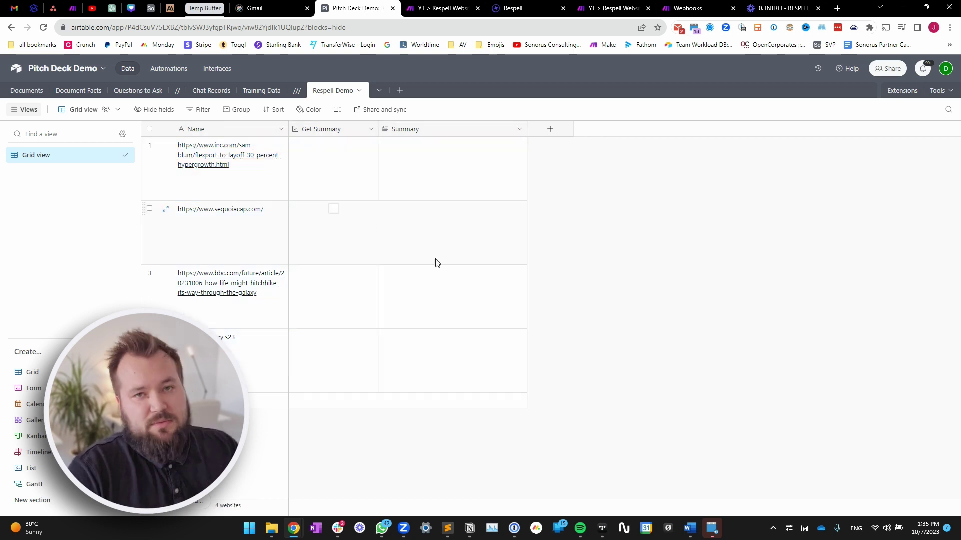
left_click(265, 193)
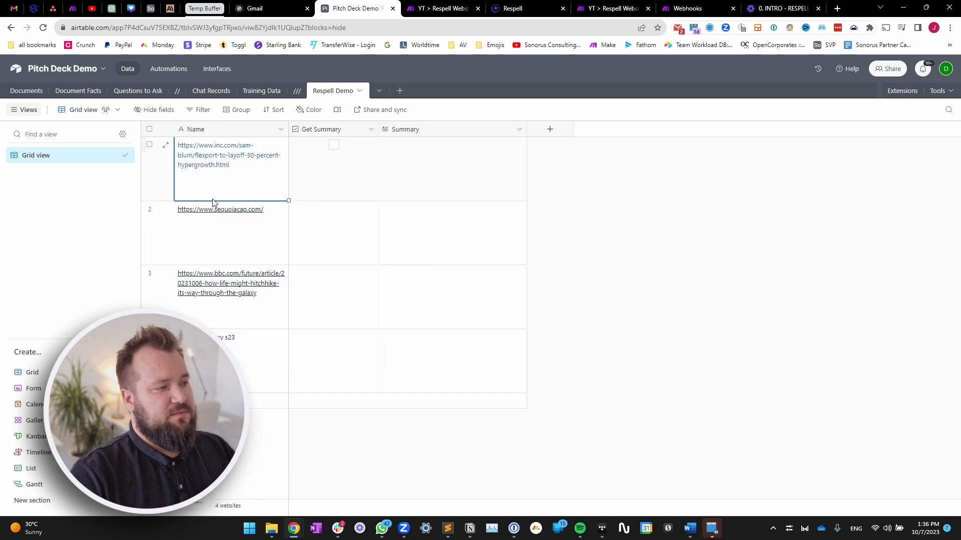
left_click(327, 181)
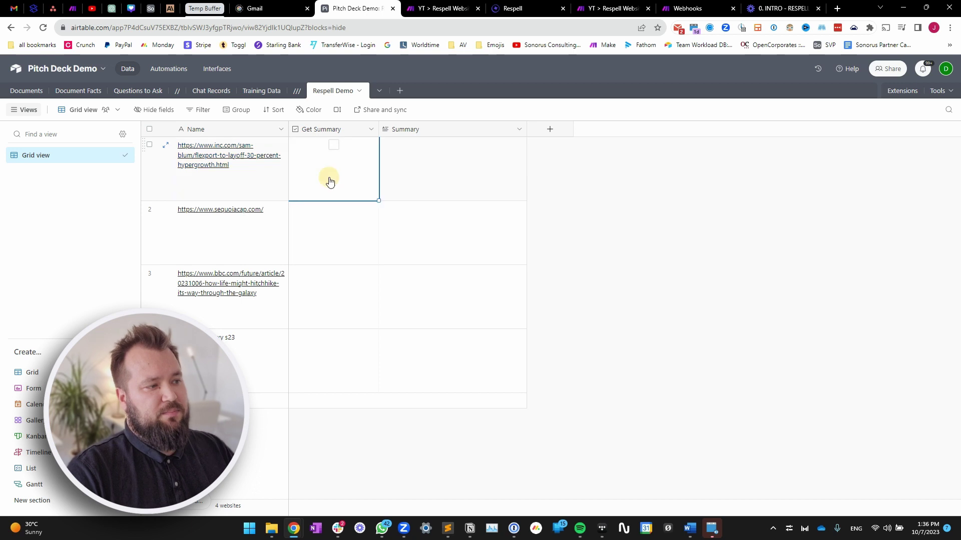
left_click(478, 180)
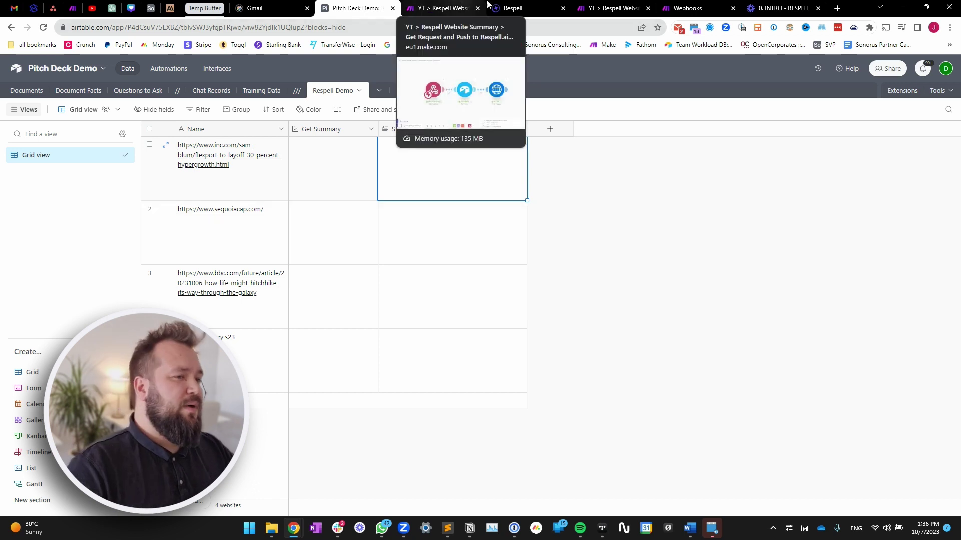
left_click(443, 9)
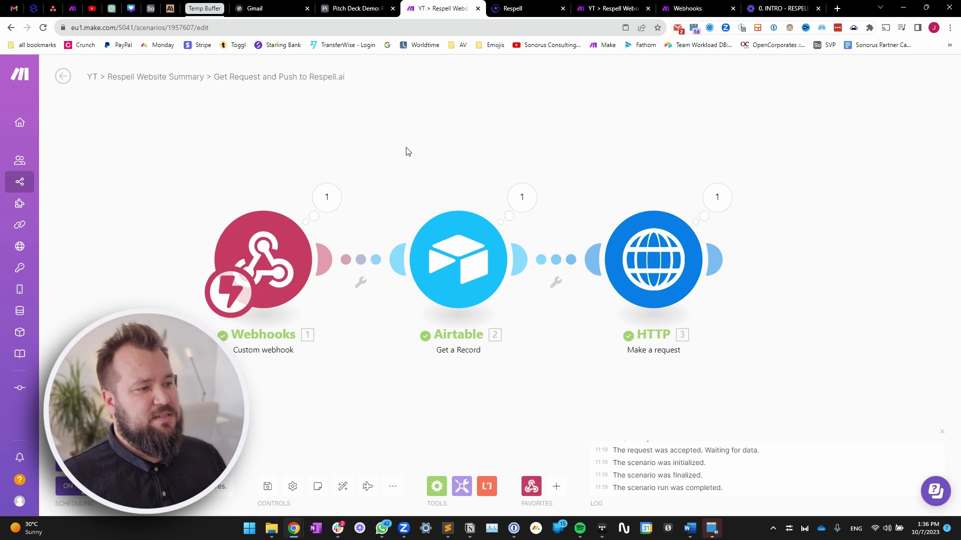
Zoom out the Make scenario's webhook, Get a Record and HTTP modules, comparing it with Airtable.
scroll(523, 152, "down", 3)
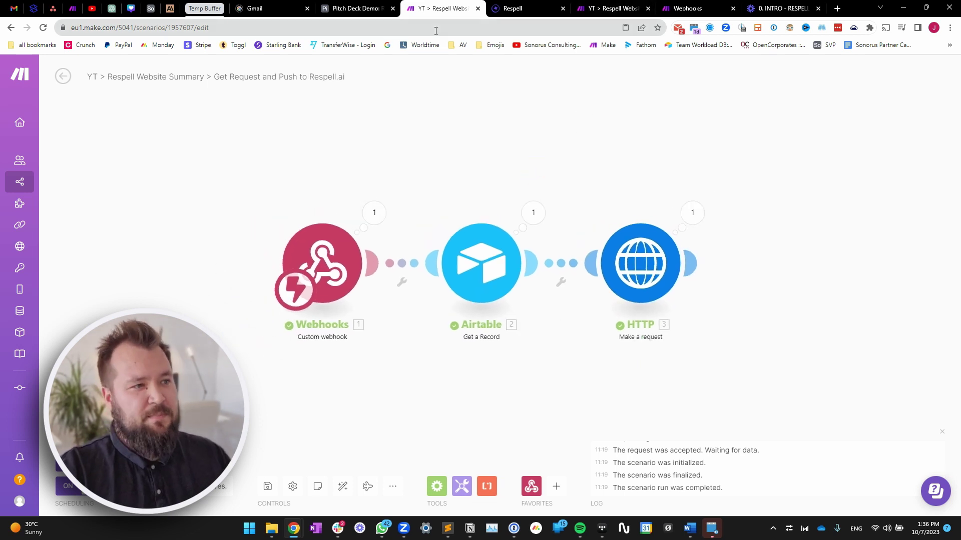
left_click(334, 9)
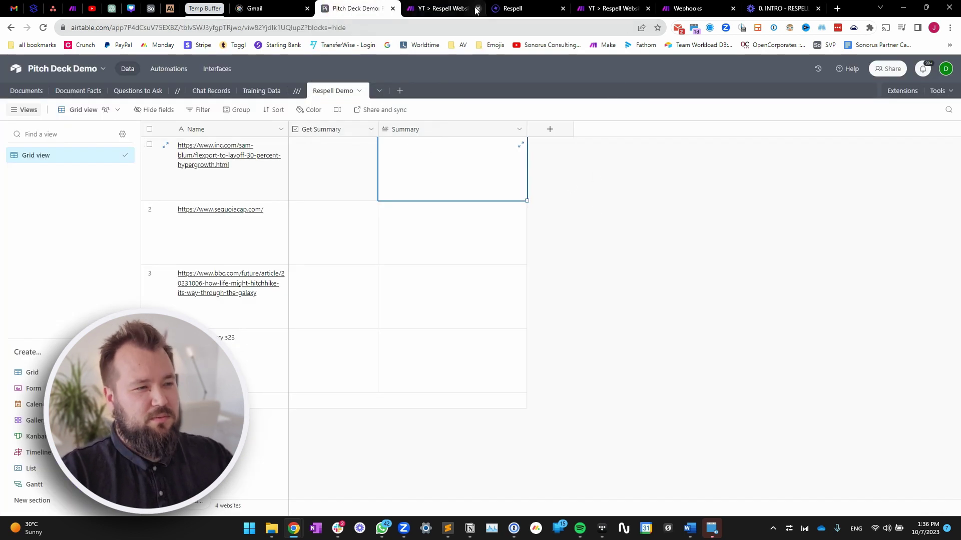
left_click(446, 10)
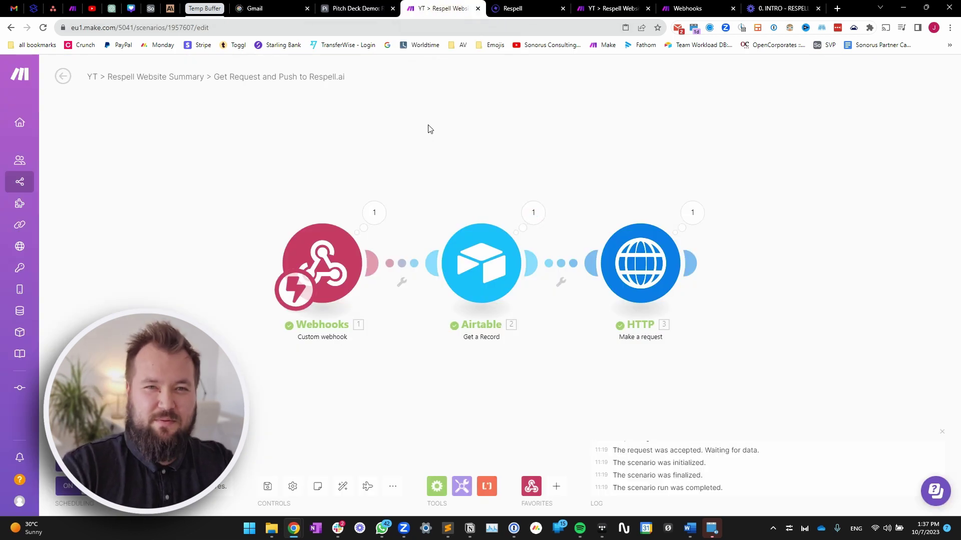
left_click(356, 9)
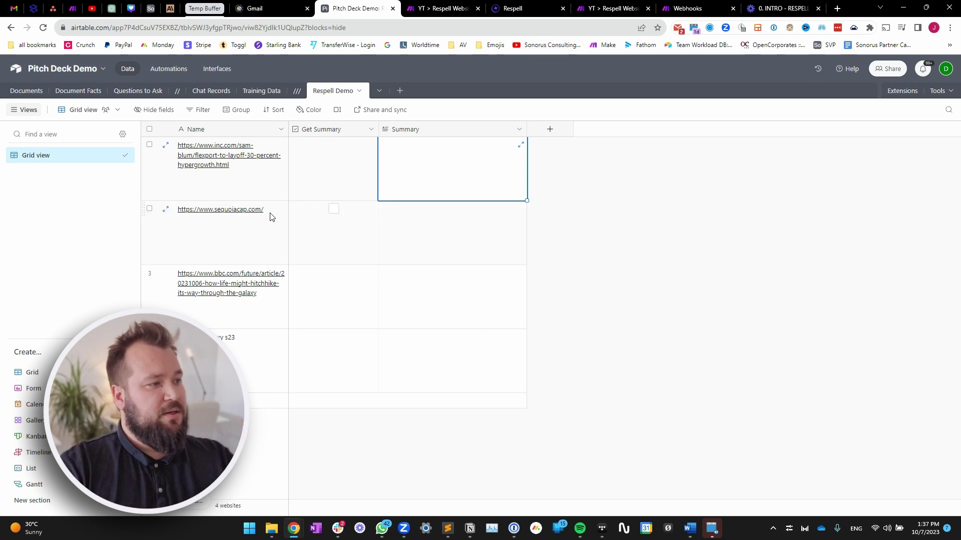
Select the twelve website-row cells, then go to Automations to view Fetch Summary.
left_click_drag(279, 181, 495, 345)
left_click(651, 315)
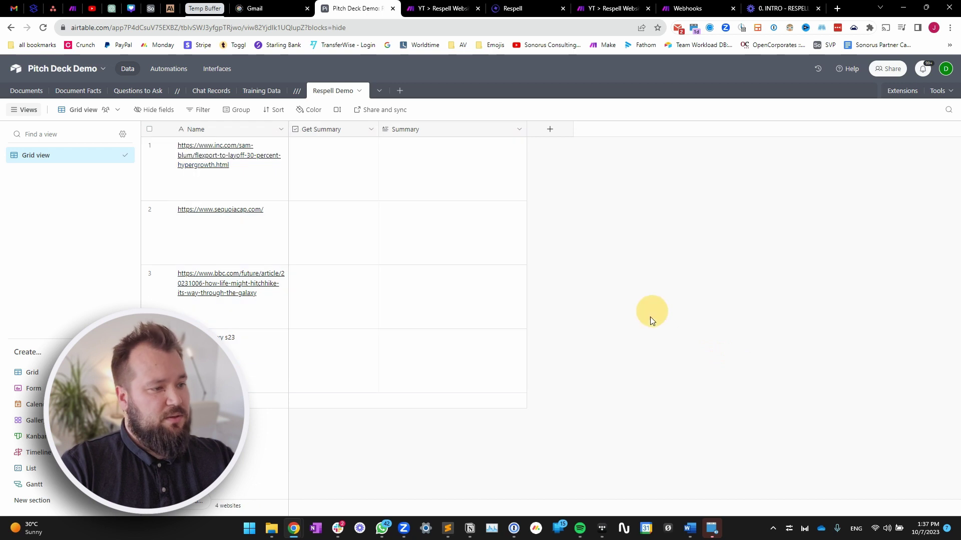
left_click(170, 74)
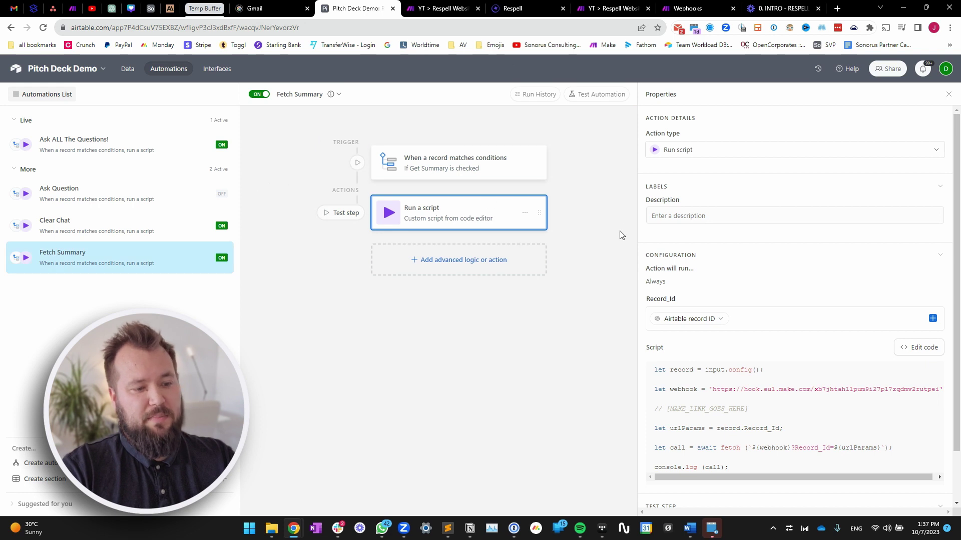
View the Get Summary trigger condition and open the Run a script step's code.
left_click(474, 169)
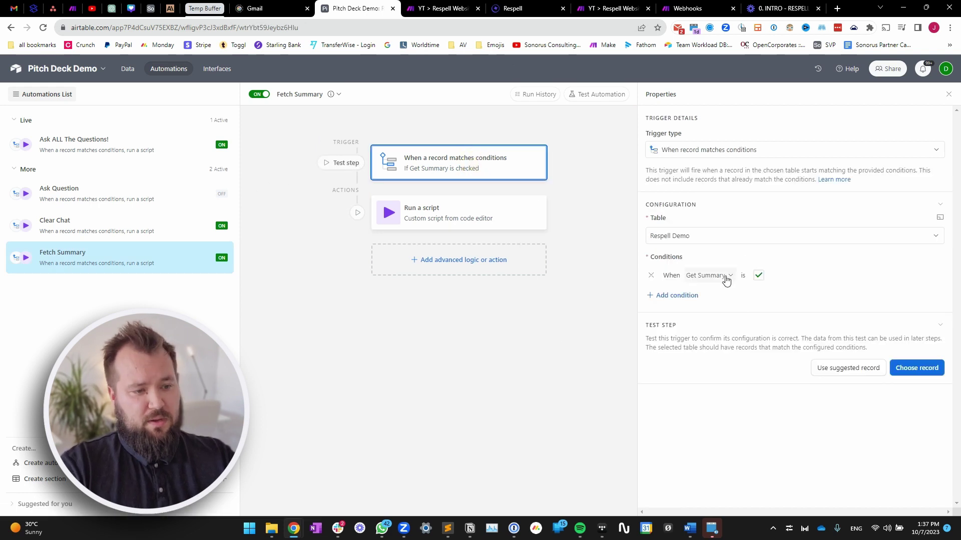
left_click(474, 218)
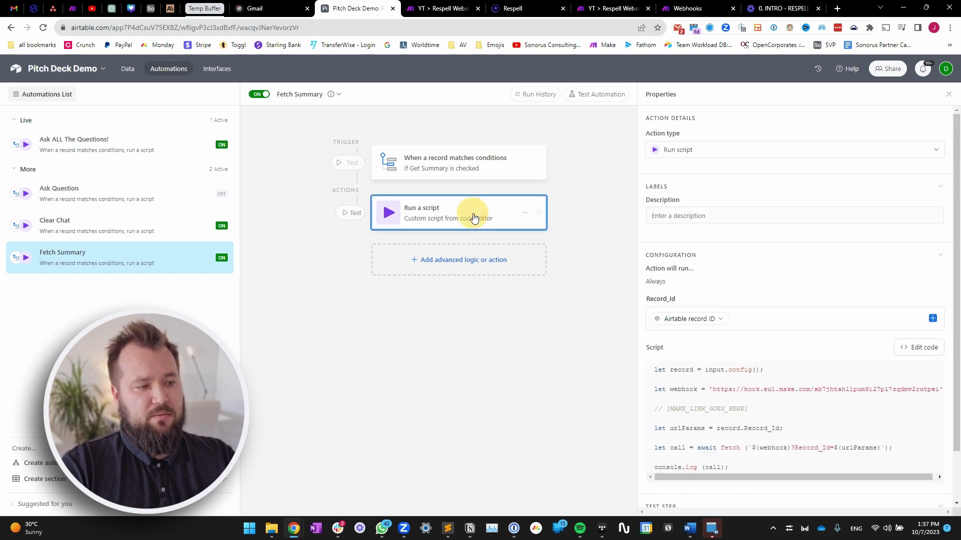
scroll(770, 378, "down", 2)
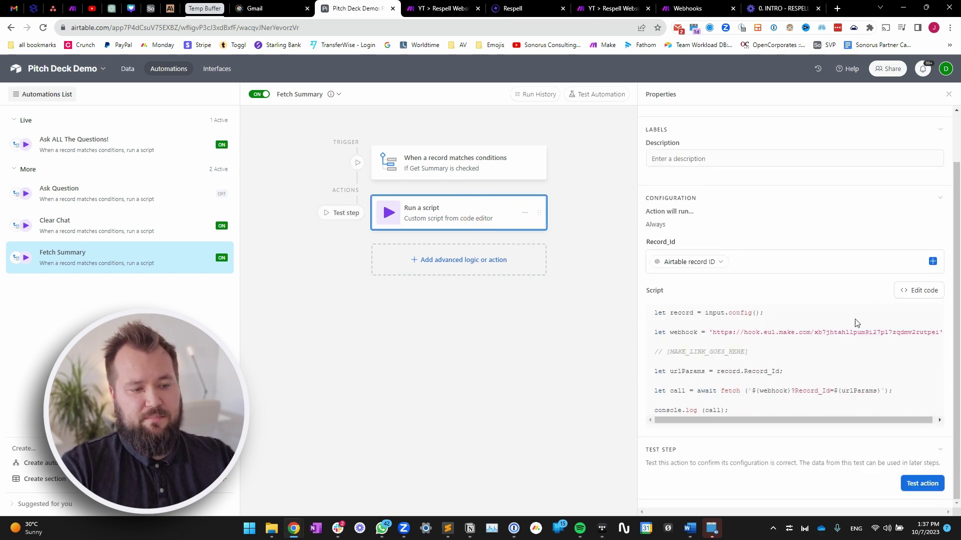
left_click(920, 293)
mouse_move(330, 238)
left_mouse_down()
mouse_move(235, 185)
mouse_move(330, 239)
left_mouse_up()
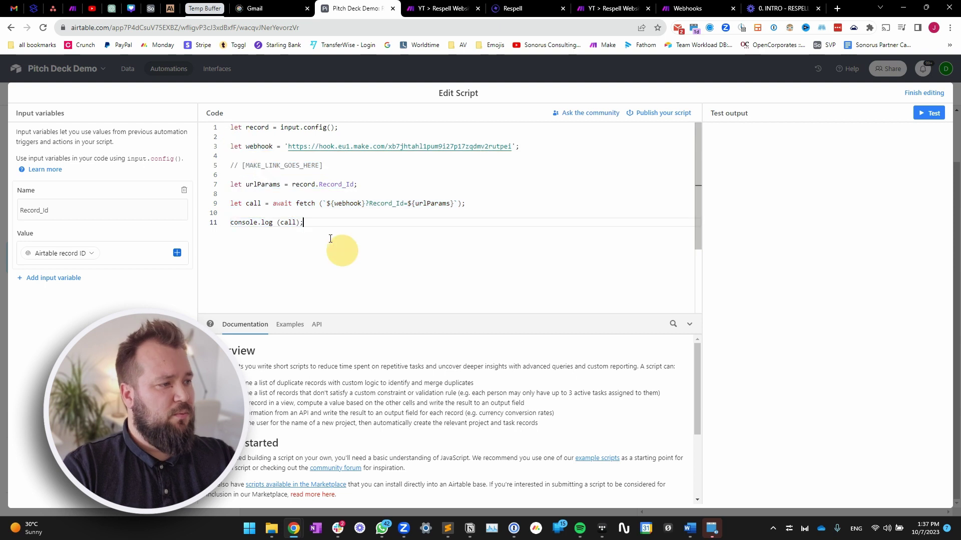
key("ctrl+a")
left_click(425, 184)
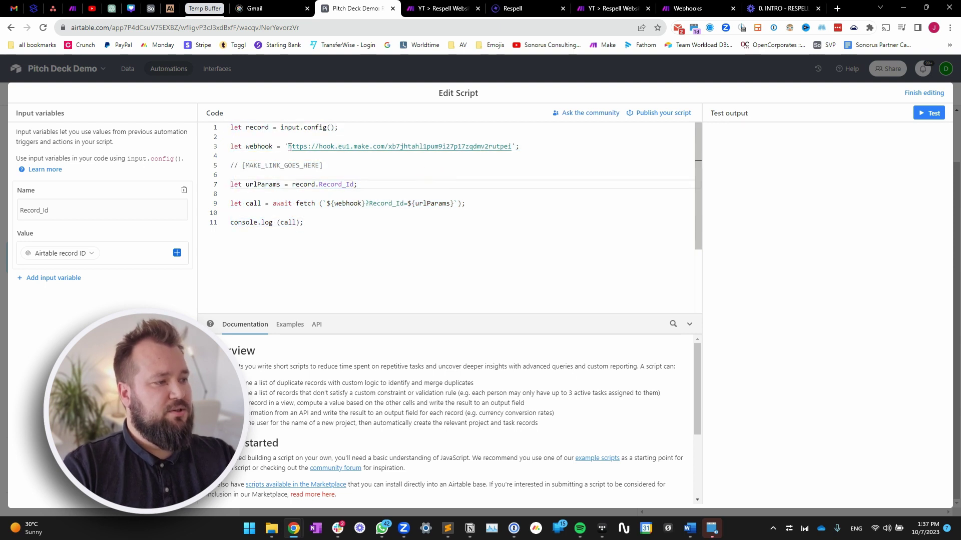
Inspect the script's webhook URL and Record_Id input variable, then finish editing.
left_click_drag(289, 146, 511, 147)
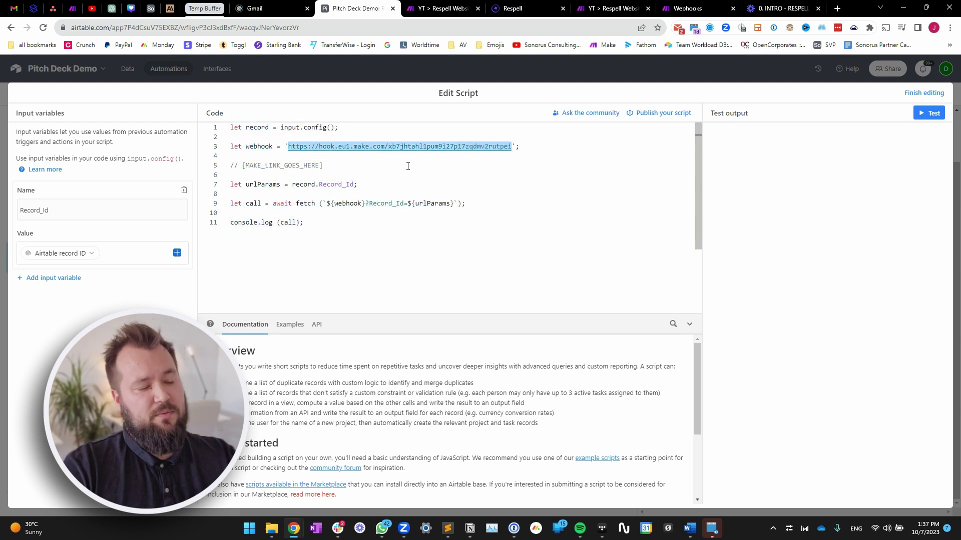
mouse_move(27, 210)
left_mouse_down()
mouse_move(67, 210)
mouse_move(19, 211)
left_mouse_up()
left_click(73, 216)
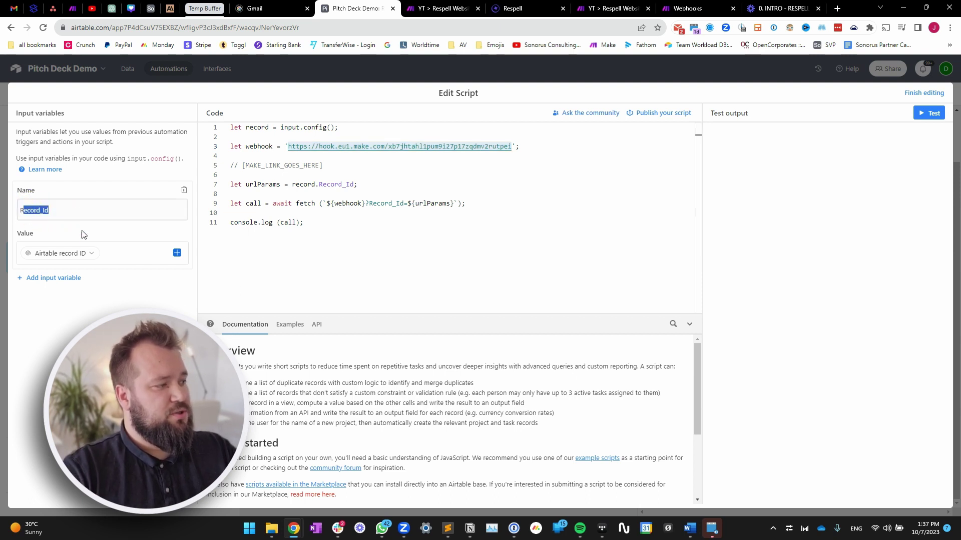
left_click(55, 209)
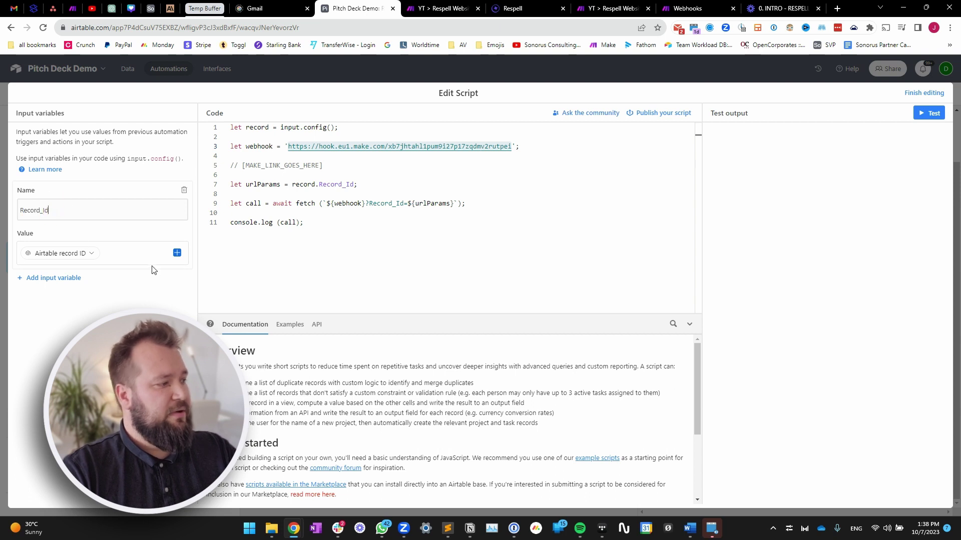
left_click(136, 256)
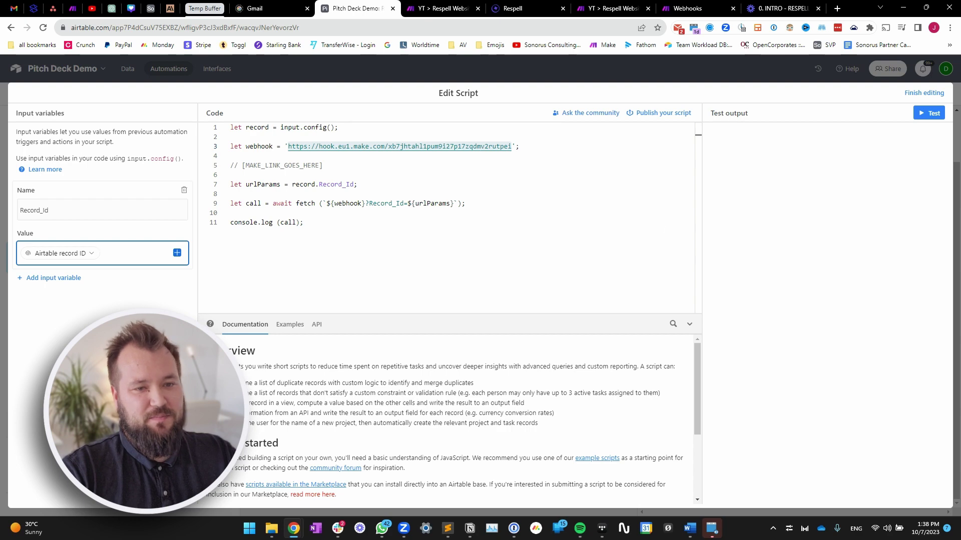
left_click(921, 95)
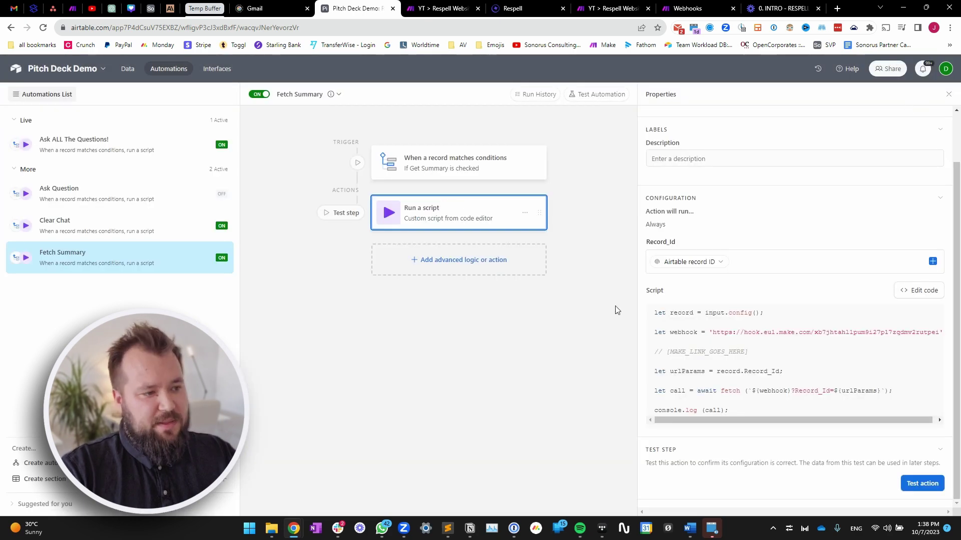
left_click(131, 70)
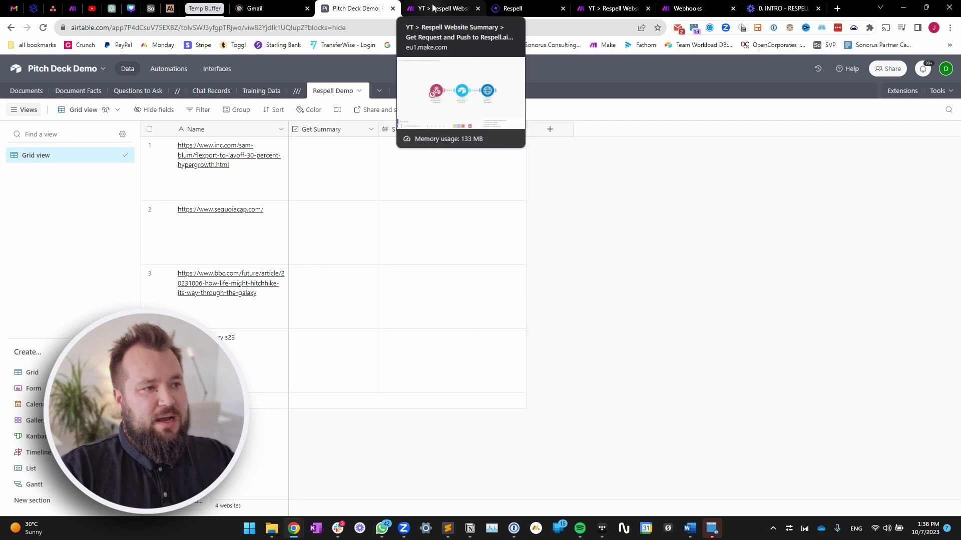
Switch to the Respell Website Summary spell and zoom the canvas onto the Website Input node.
left_click(506, 8)
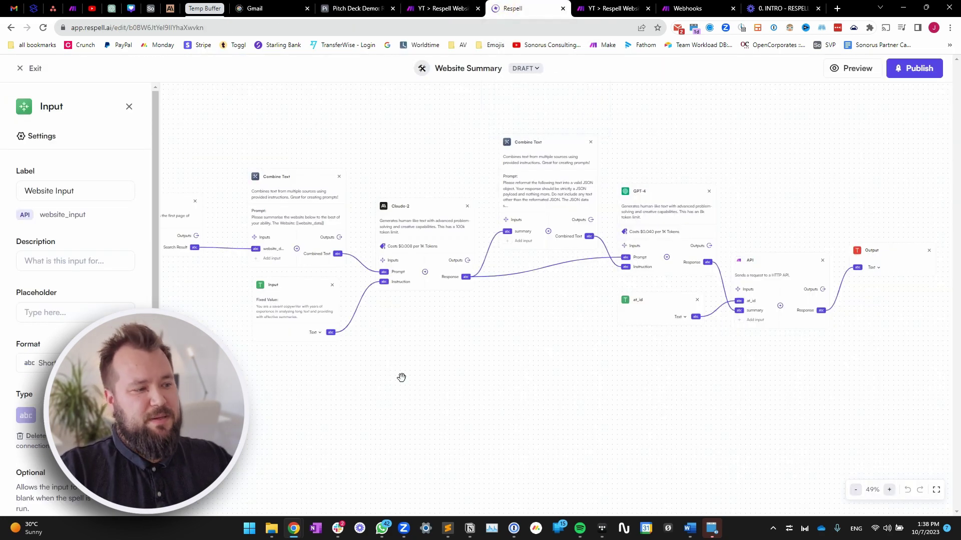
left_click_drag(364, 354, 455, 369)
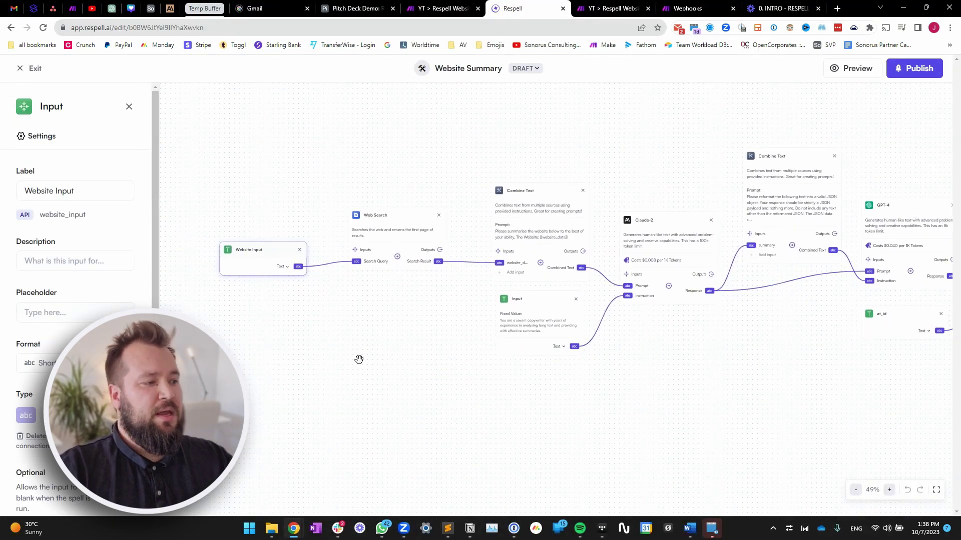
scroll(404, 340, "up", 1)
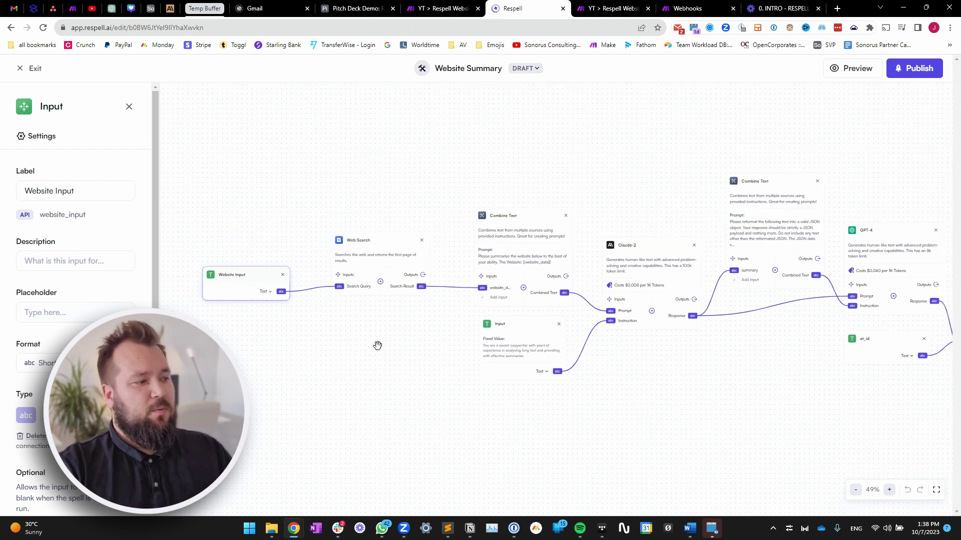
scroll(315, 340, "down", 1)
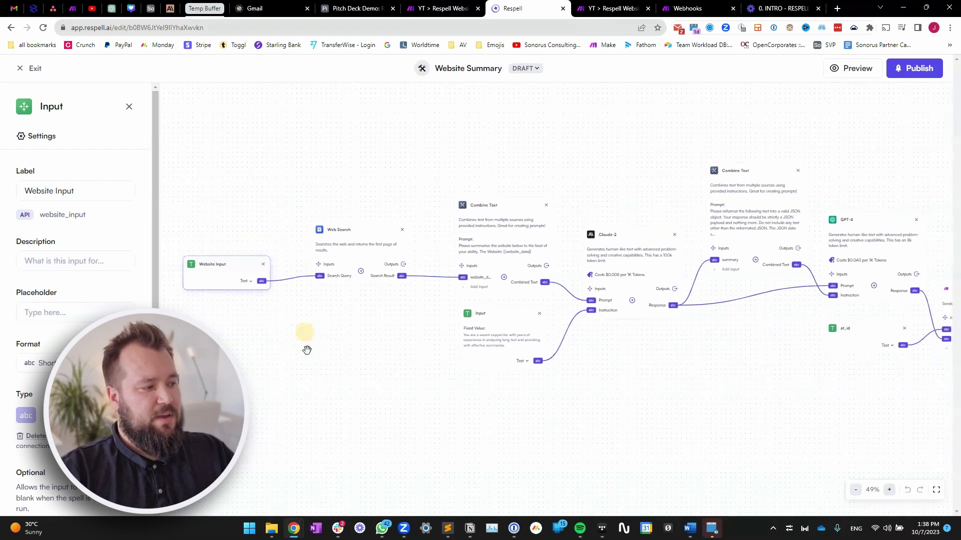
scroll(257, 300, "up", 3)
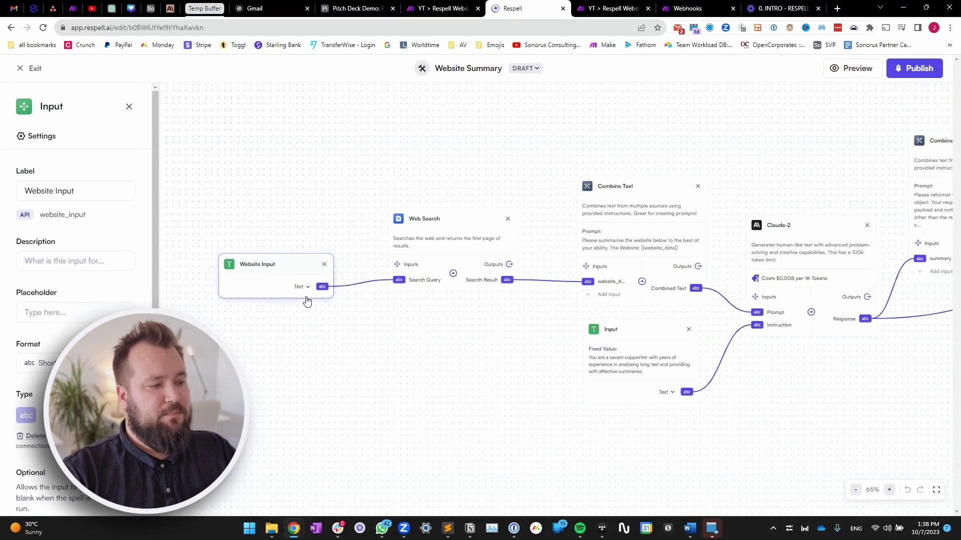
scroll(283, 259, "down", 2)
scroll(113, 270, "down", 2)
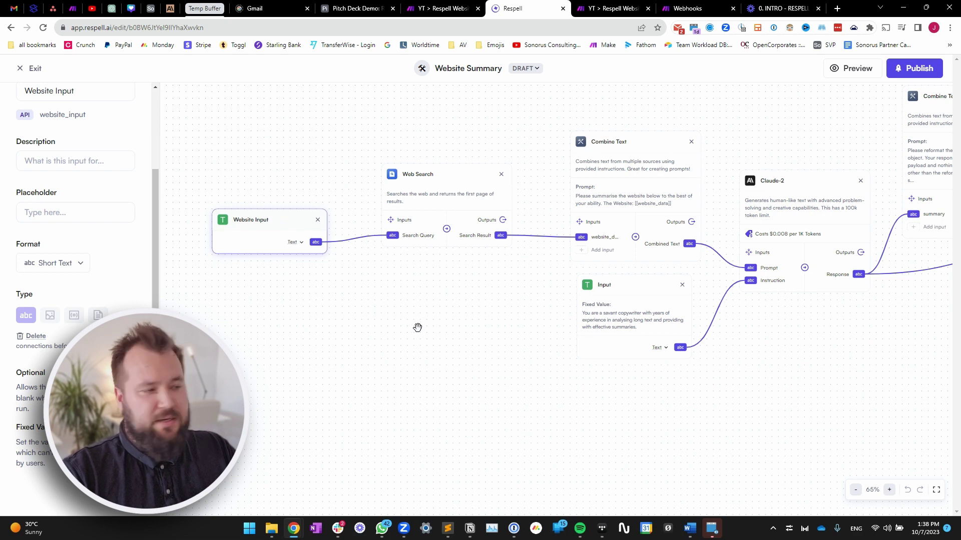
scroll(413, 325, "up", 1)
Open the Web Search node's settings and reveal the Website Input node's output.
left_click(437, 230)
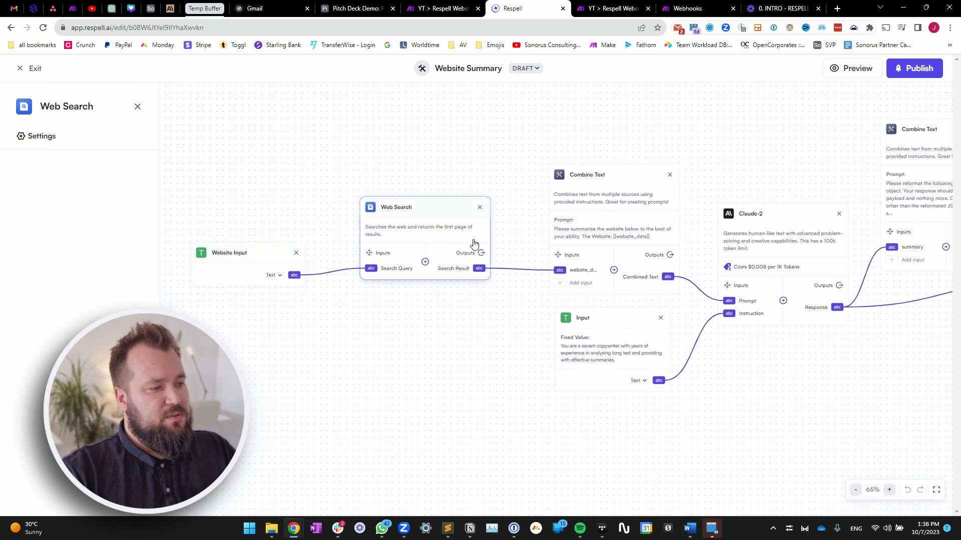
scroll(420, 395, "up", 5)
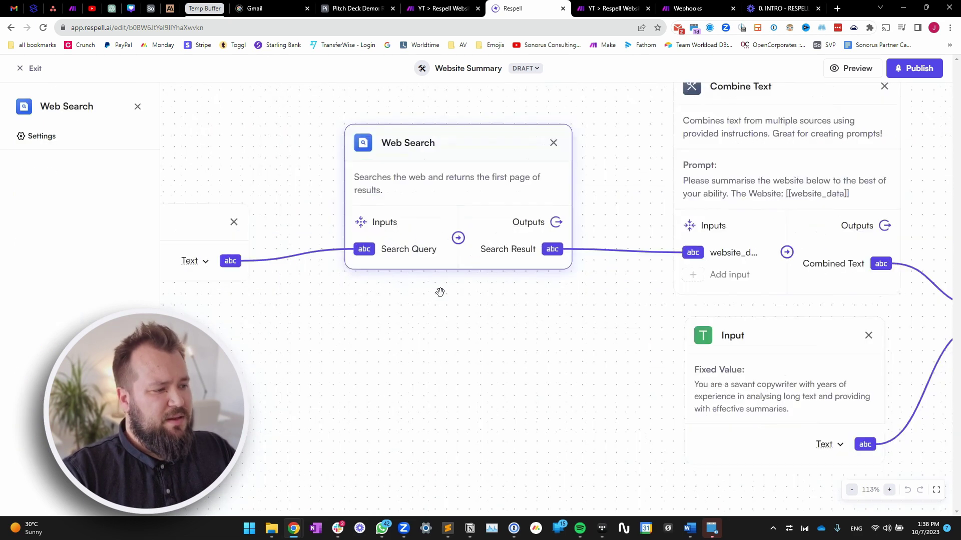
left_click_drag(337, 348, 427, 285)
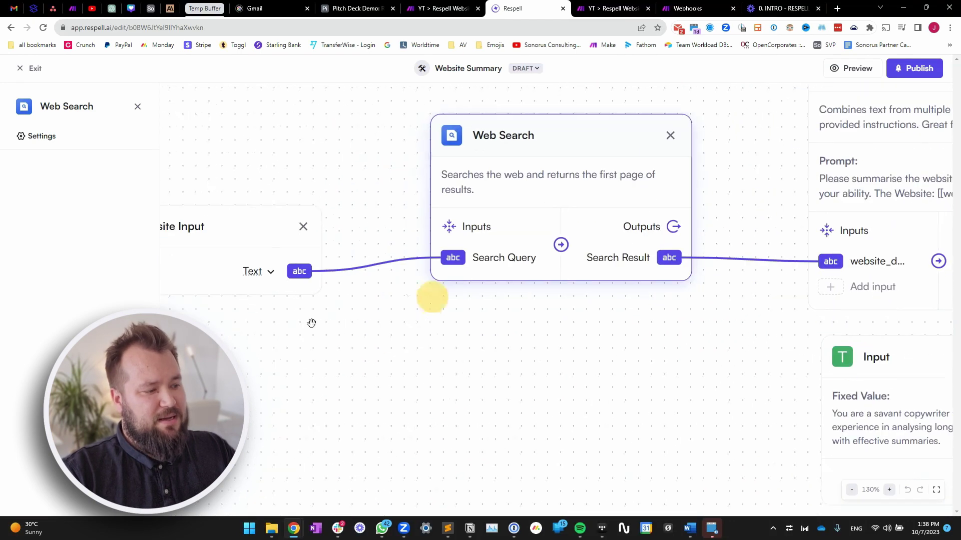
scroll(427, 330, "right", 3)
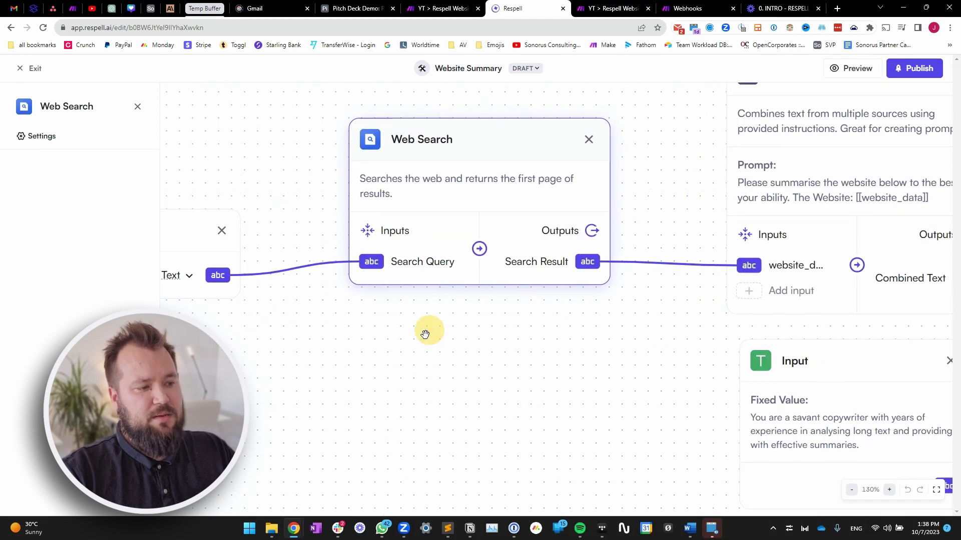
scroll(592, 363, "down", 3)
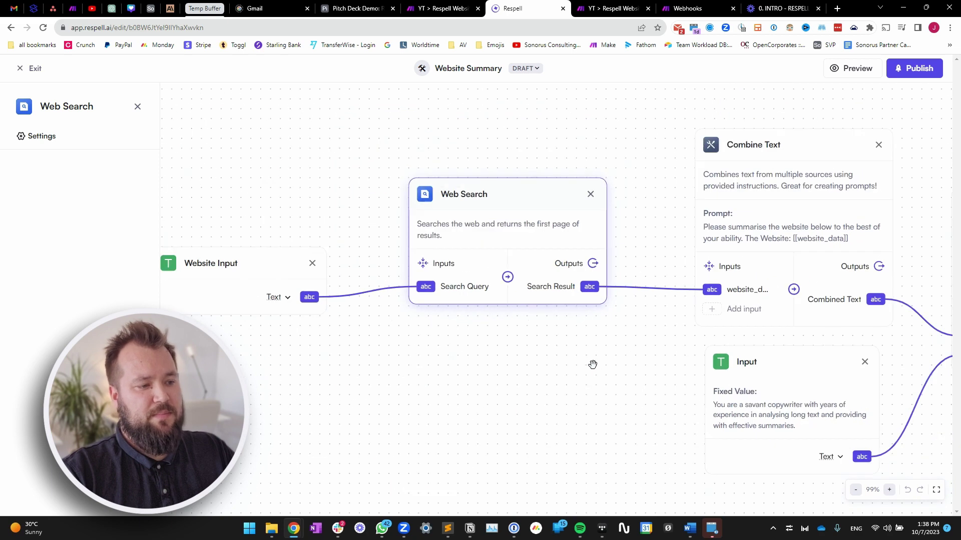
Pan across Claude-2 and GPT-4, then open the website-summary Combine Text step's settings.
left_click_drag(592, 362, 463, 356)
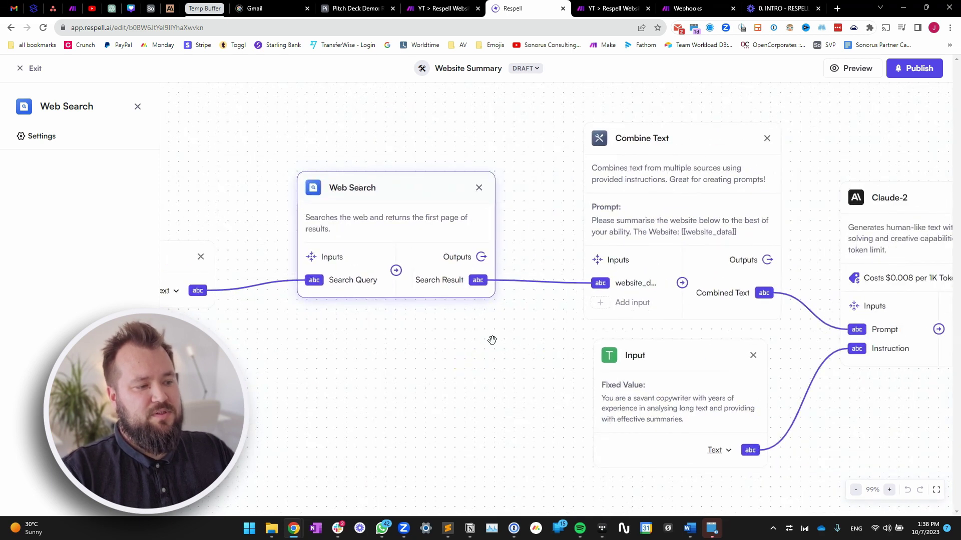
scroll(491, 337, "down", 3)
left_click_drag(495, 351, 326, 344)
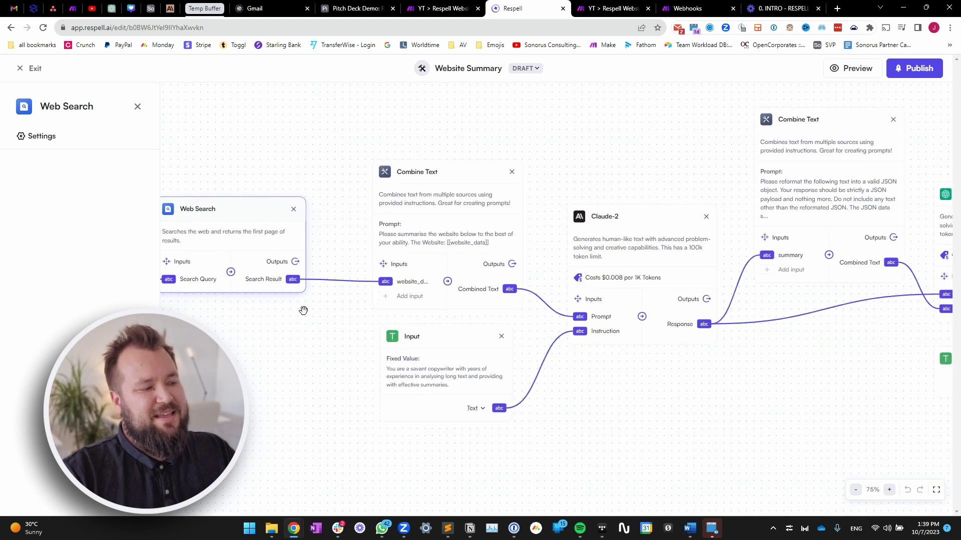
left_click_drag(305, 311, 369, 317)
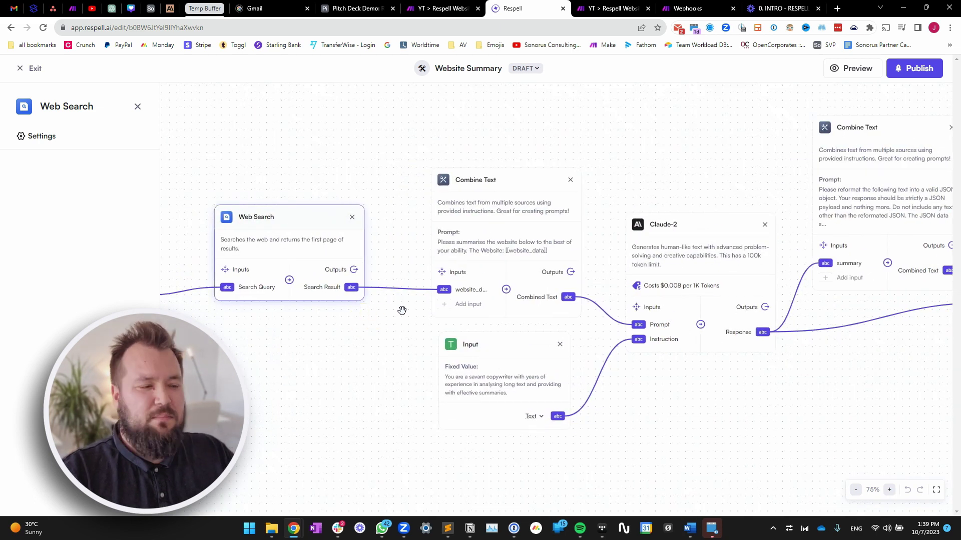
left_click_drag(375, 318, 261, 316)
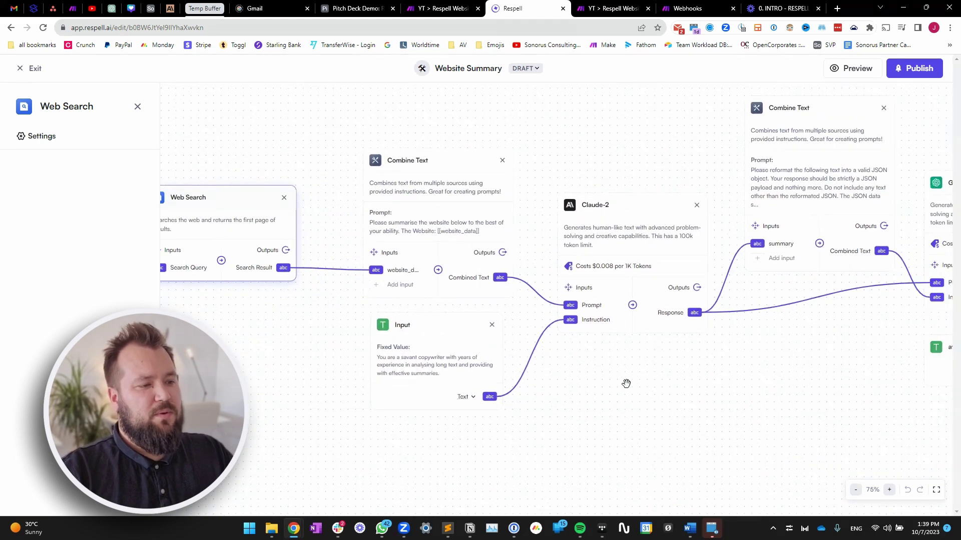
scroll(601, 380, "down", 2)
scroll(602, 396, "left", 5)
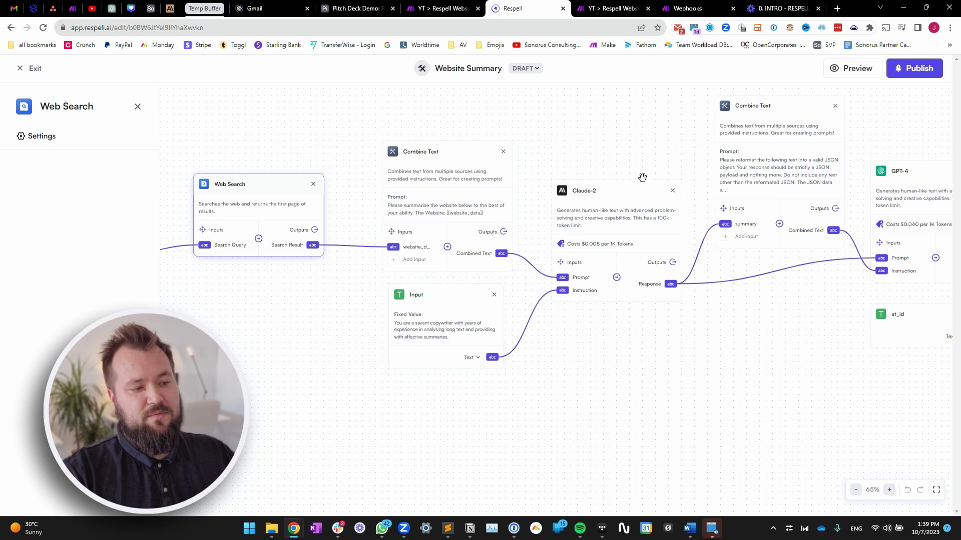
scroll(642, 177, "up", 3)
scroll(609, 392, "down", 2)
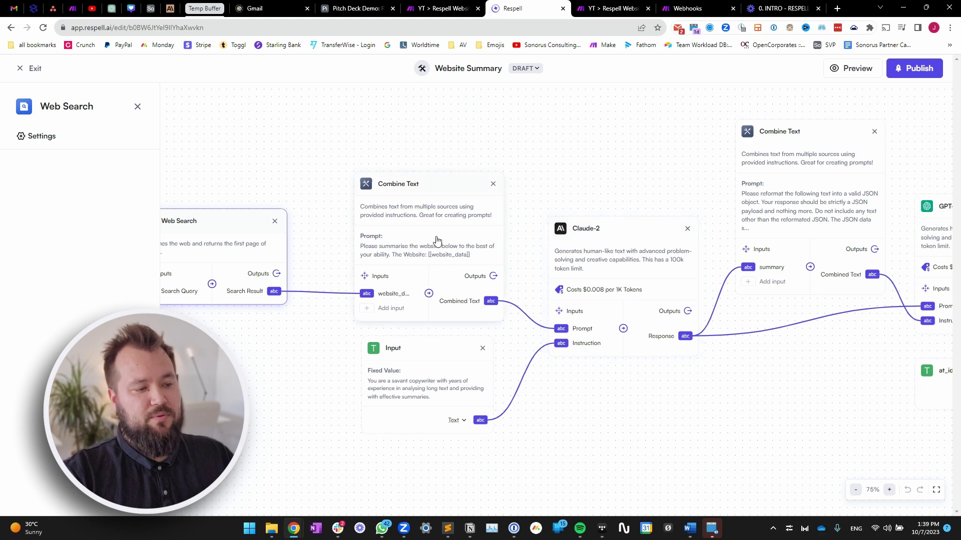
left_click(433, 213)
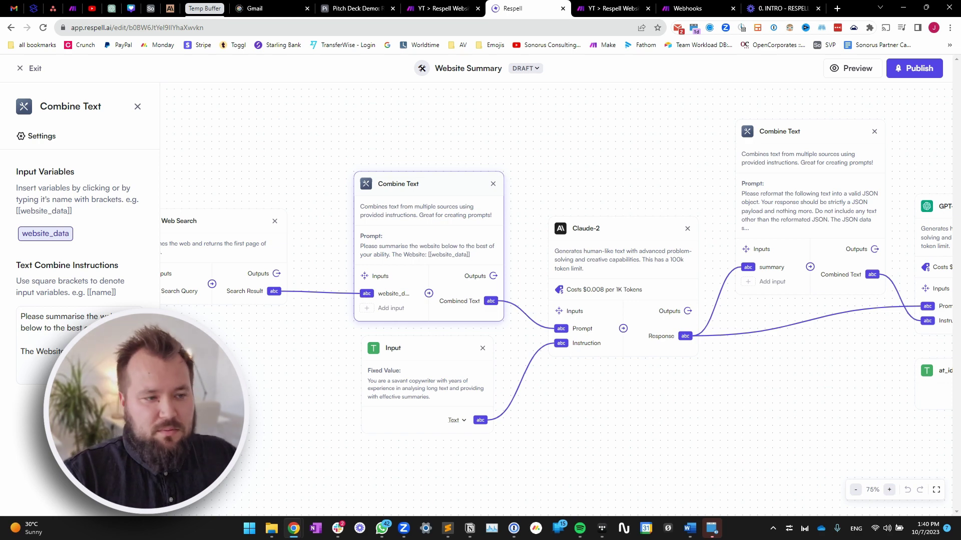
left_click(135, 326)
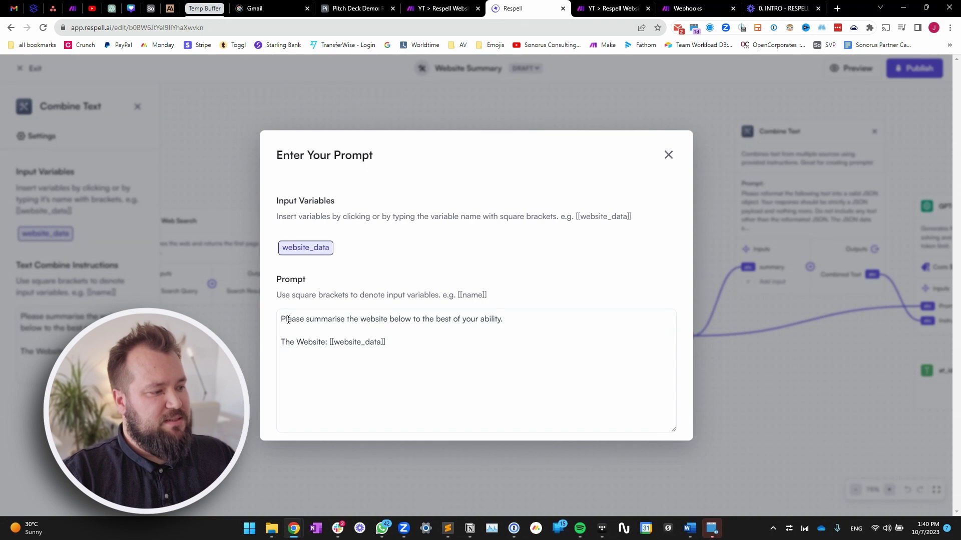
left_click_drag(283, 320, 458, 320)
left_click_drag(387, 319, 525, 318)
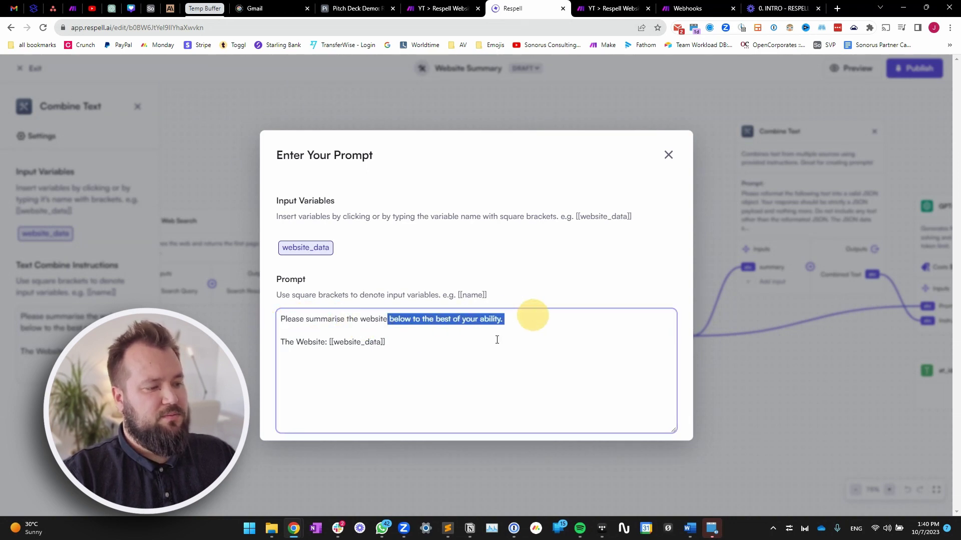
left_click_drag(283, 344, 327, 343)
left_click(384, 341)
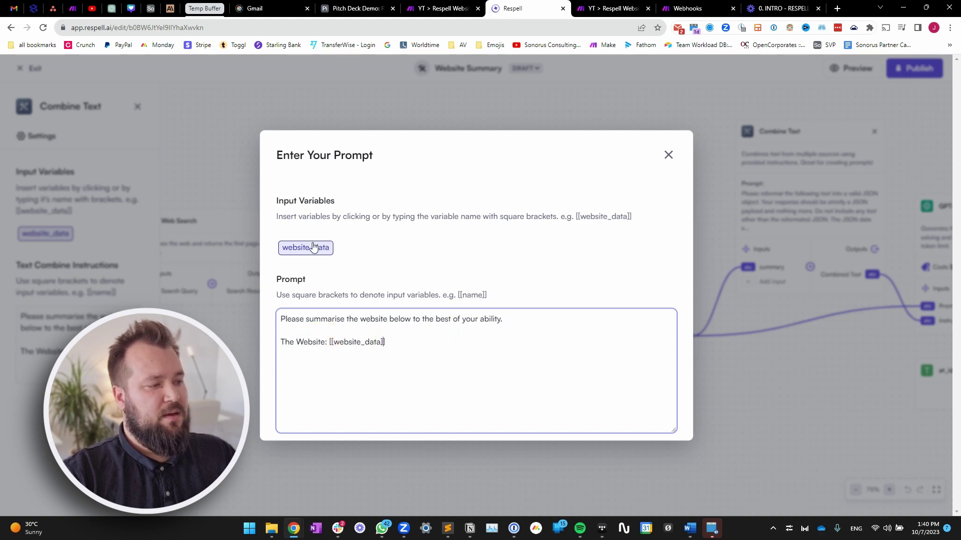
left_click(669, 155)
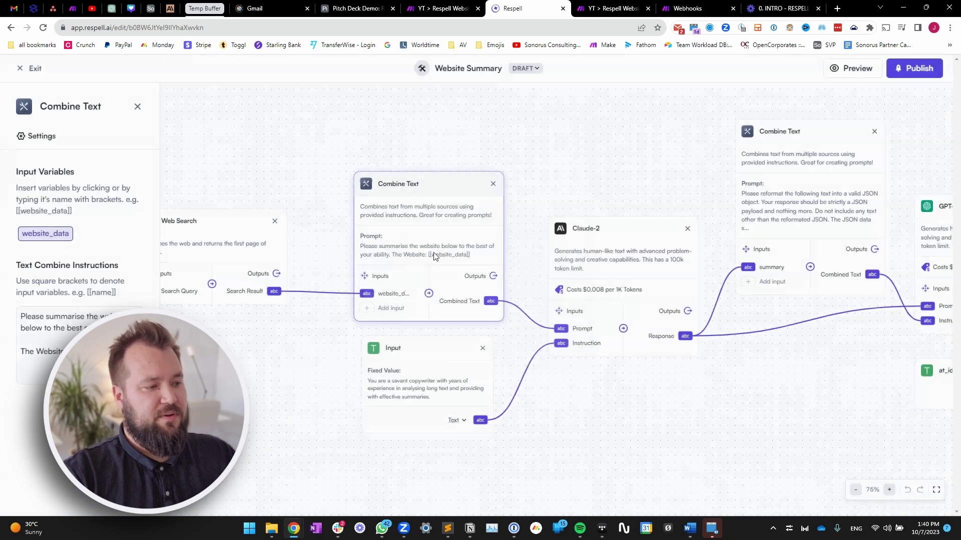
Pan to the Claude-2 area and open the Input step holding the savant-copywriter instruction.
scroll(268, 184, "down", 3)
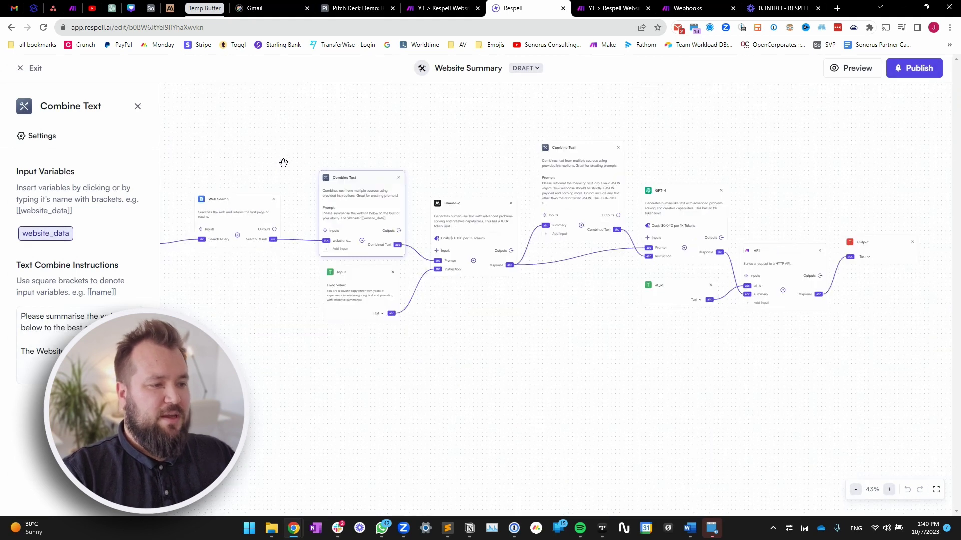
left_click_drag(281, 161, 412, 136)
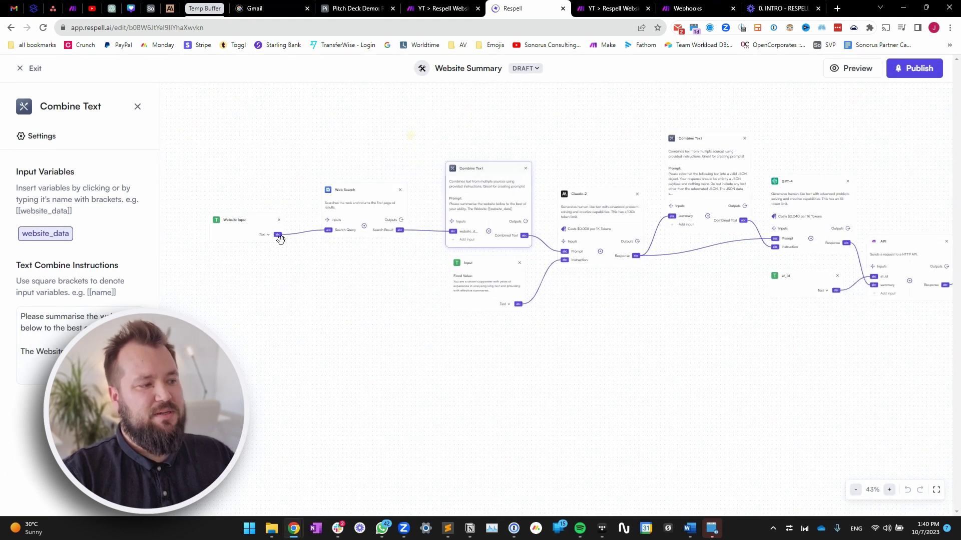
left_click_drag(688, 388, 596, 368)
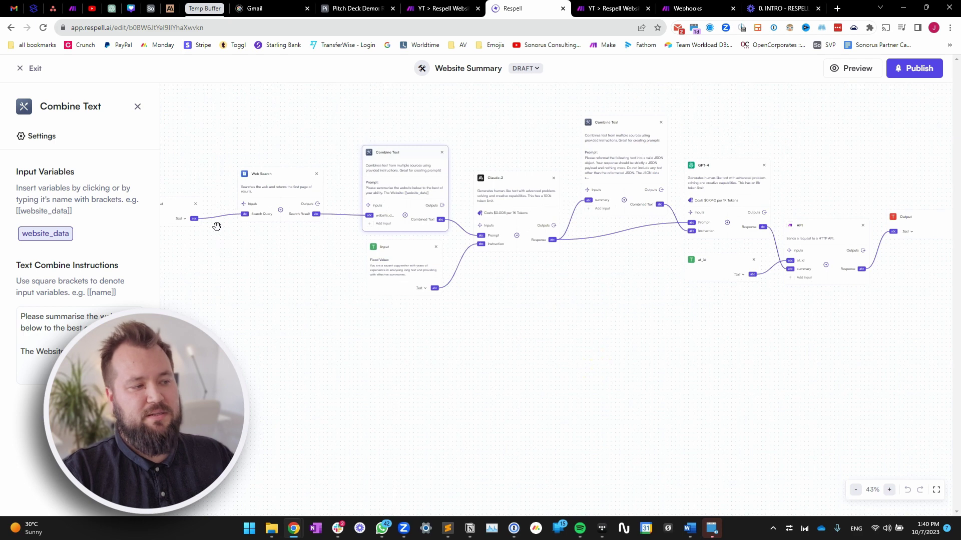
left_click_drag(254, 155, 335, 155)
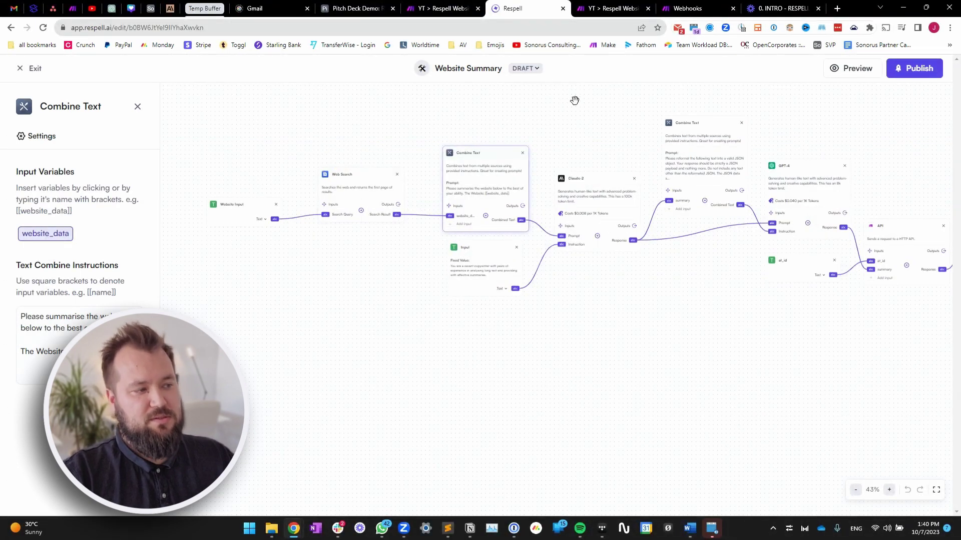
left_click_drag(628, 313, 562, 348)
scroll(597, 326, "up", 5)
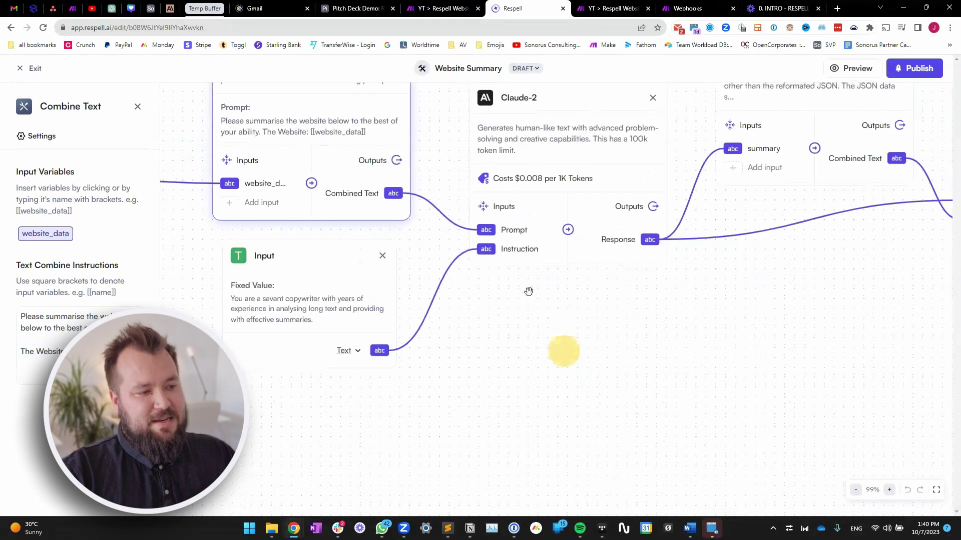
left_click(289, 299)
left_click_drag(521, 365, 676, 378)
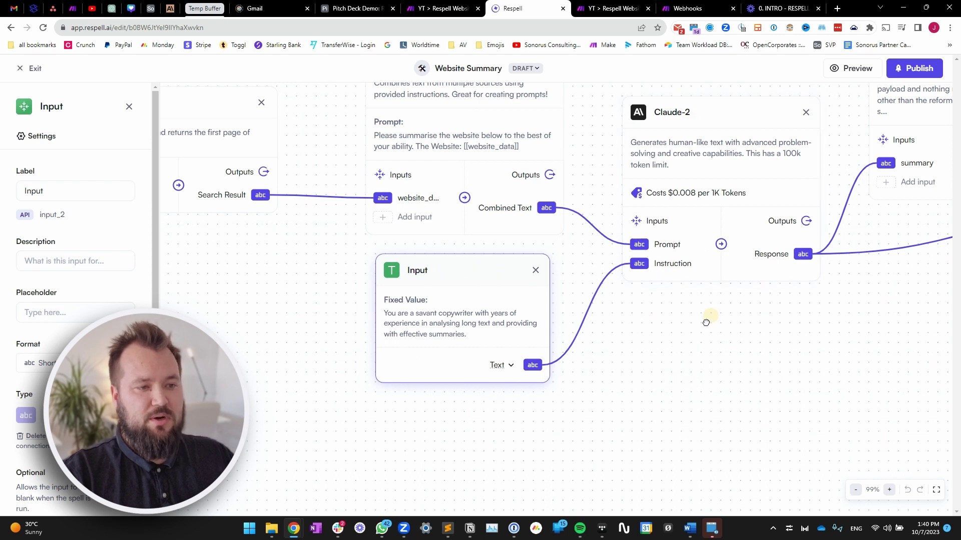
left_click_drag(644, 316, 636, 329)
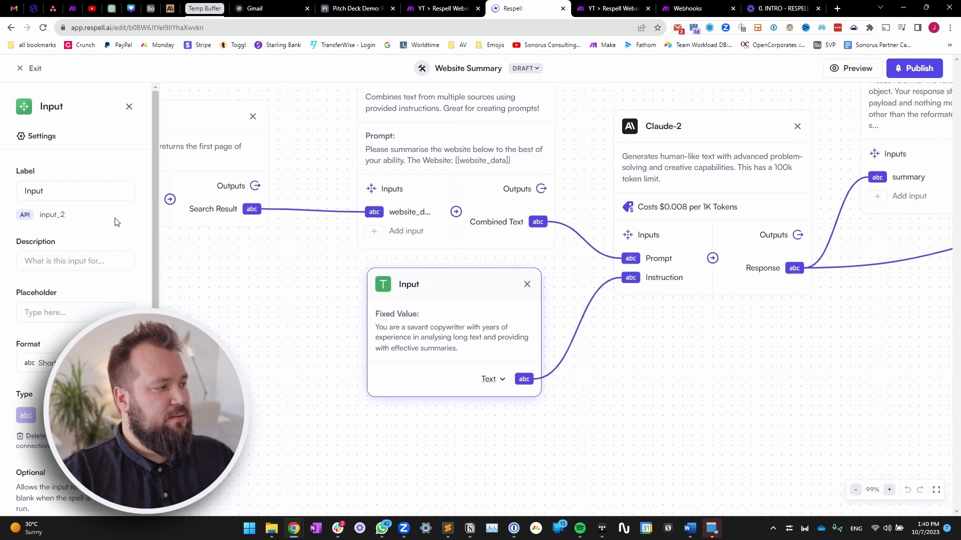
left_click(285, 282)
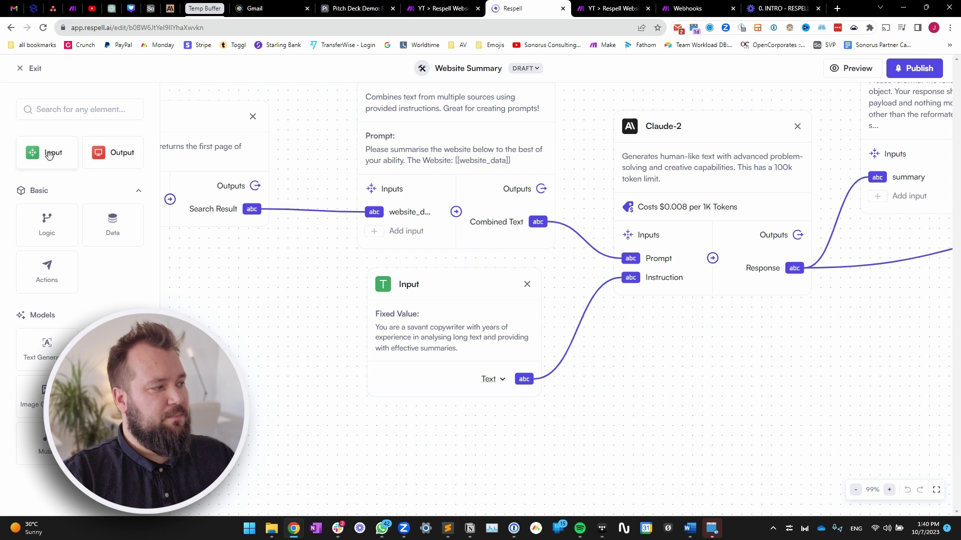
left_click(435, 353)
scroll(80, 225, "down", 3)
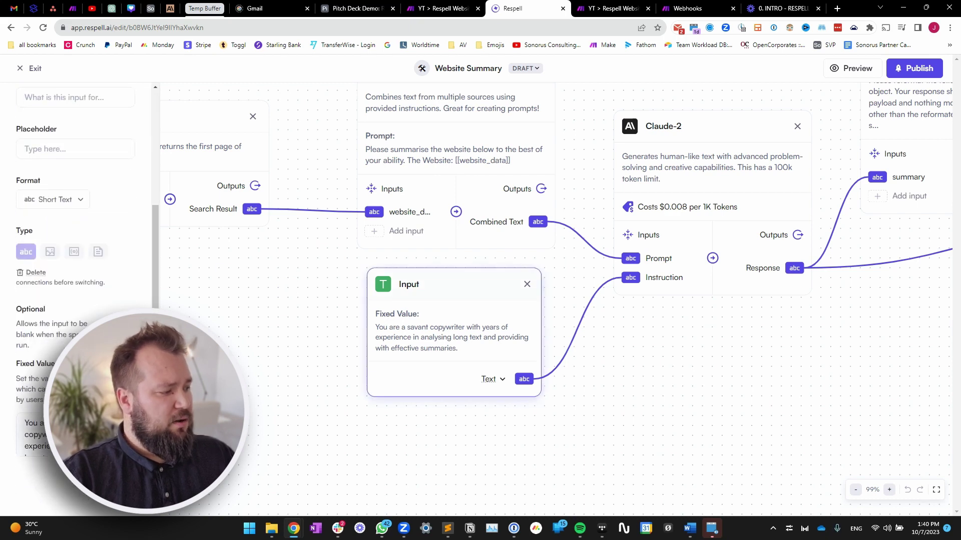
scroll(30, 432, "down", 1)
left_click_drag(121, 455, 121, 521)
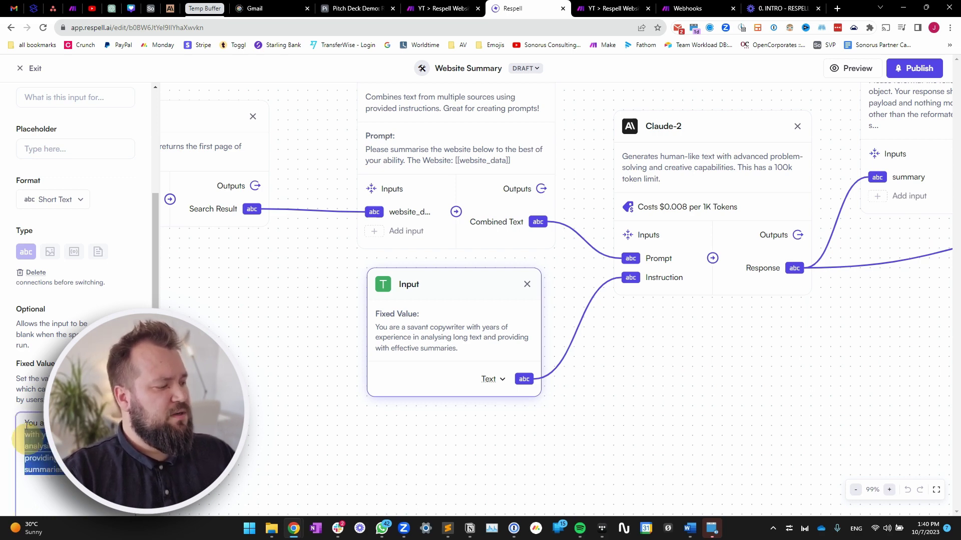
left_click(316, 472)
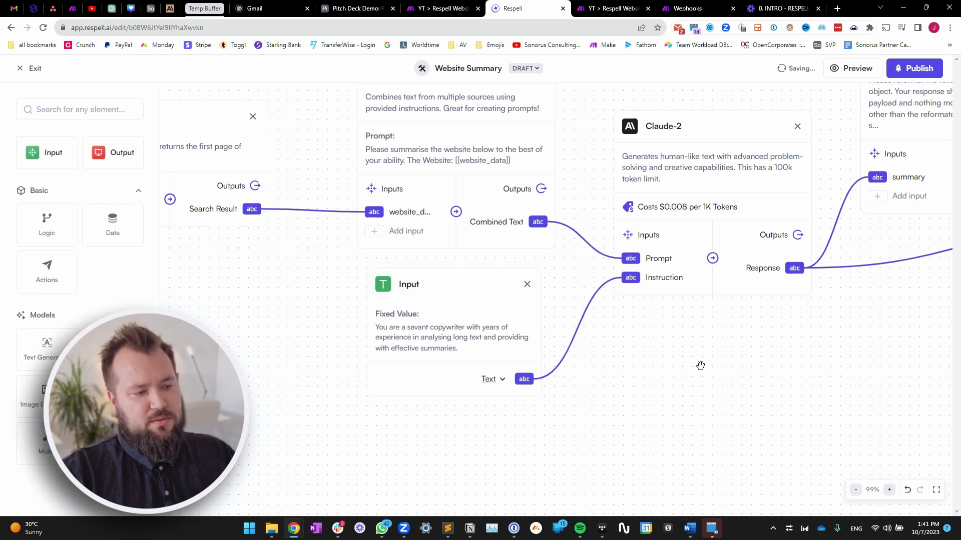
left_click_drag(700, 366, 642, 377)
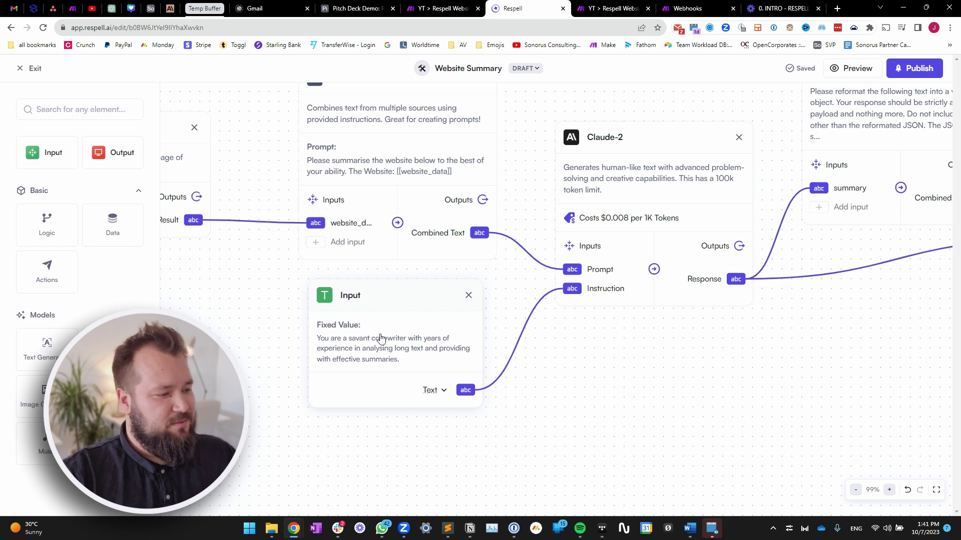
left_click(346, 339)
Pan the workflow across the GPT-4, at_id and Output steps.
scroll(612, 402, "down", 3)
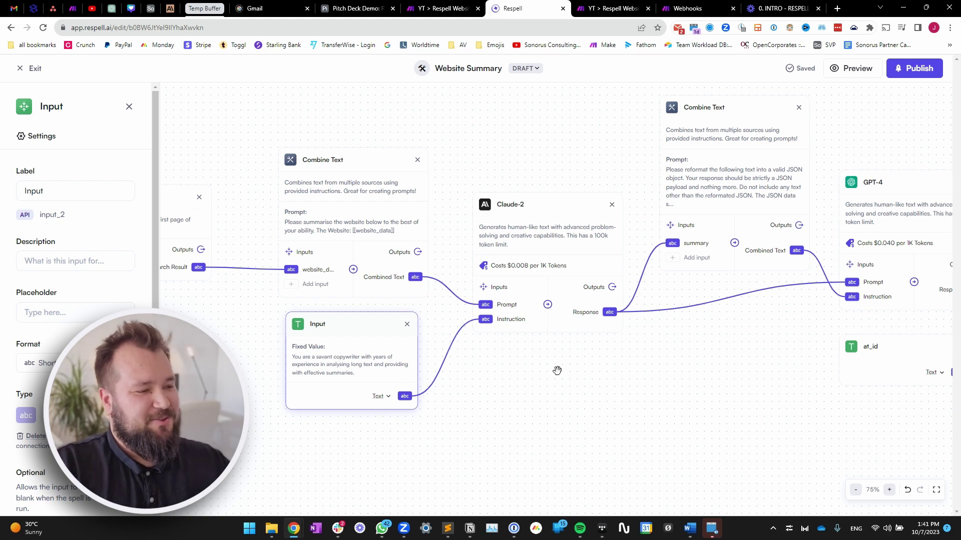
left_click_drag(395, 371, 381, 347)
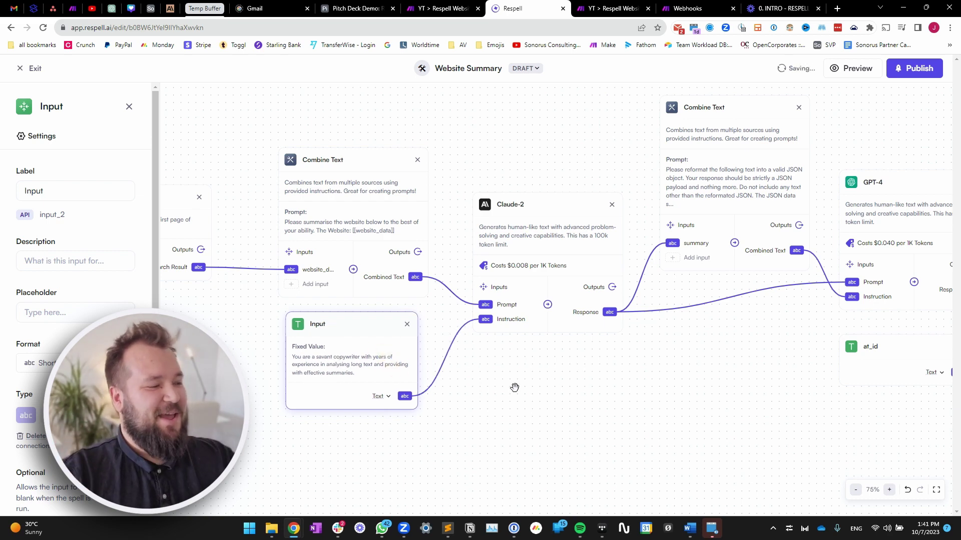
mouse_move(510, 393)
left_mouse_down()
mouse_move(502, 402)
mouse_move(512, 390)
left_mouse_up()
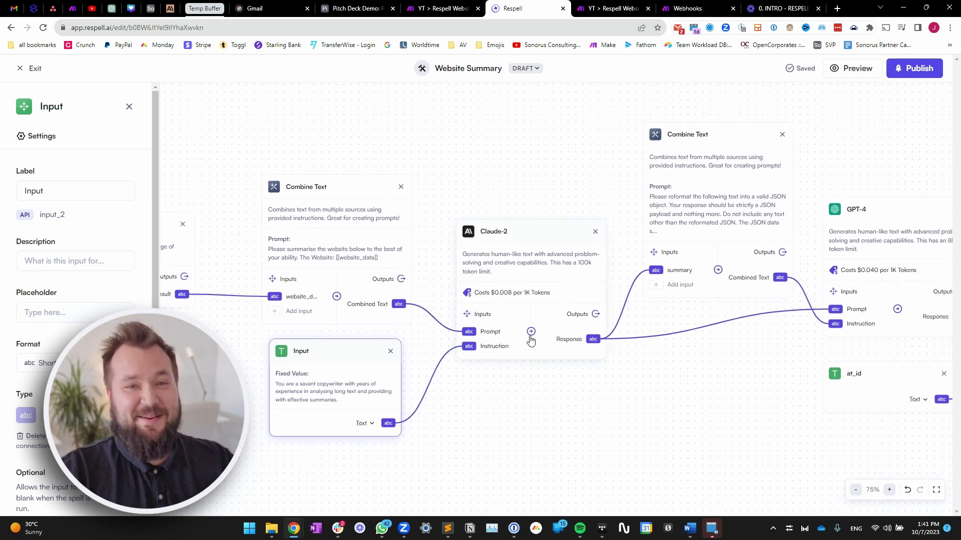
scroll(493, 355, "up", 3)
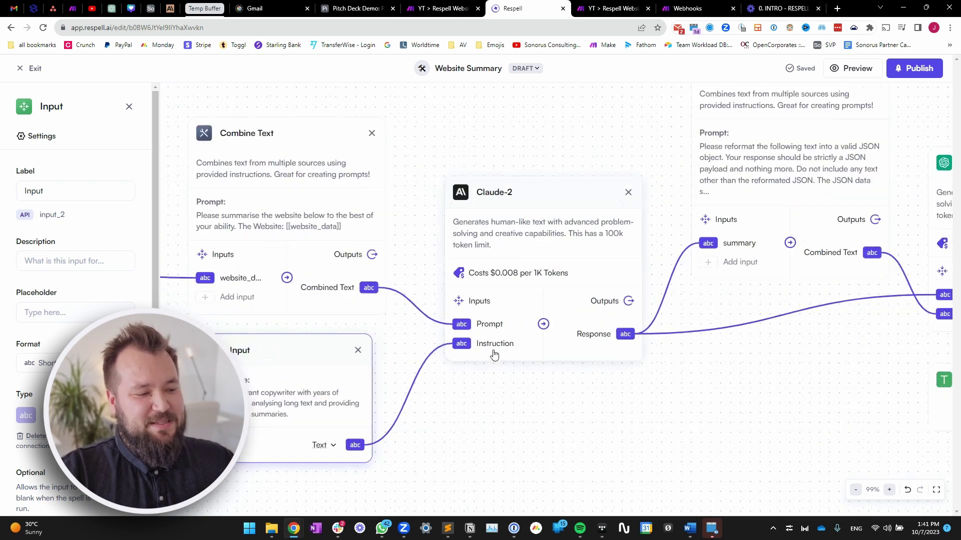
left_click_drag(547, 392, 531, 400)
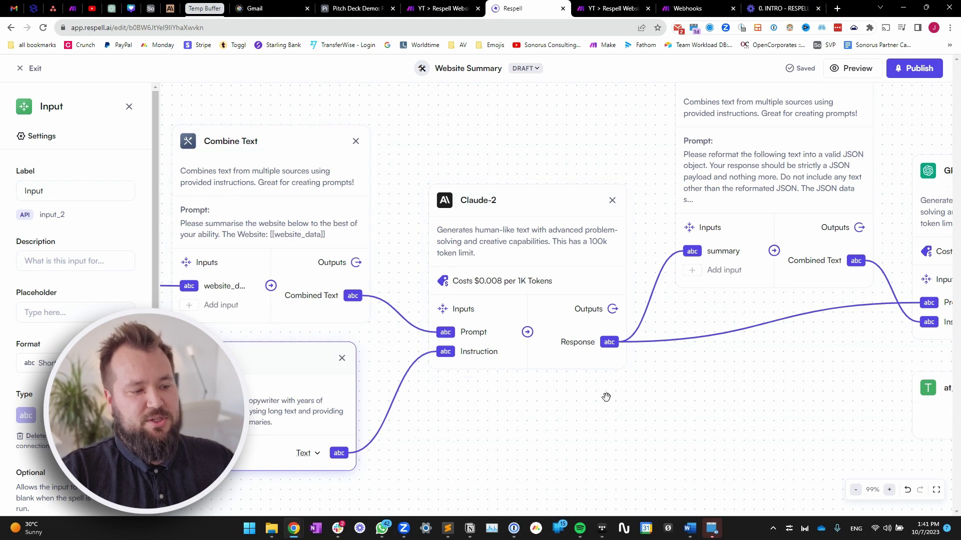
left_click_drag(692, 397, 531, 385)
scroll(532, 384, "down", 3)
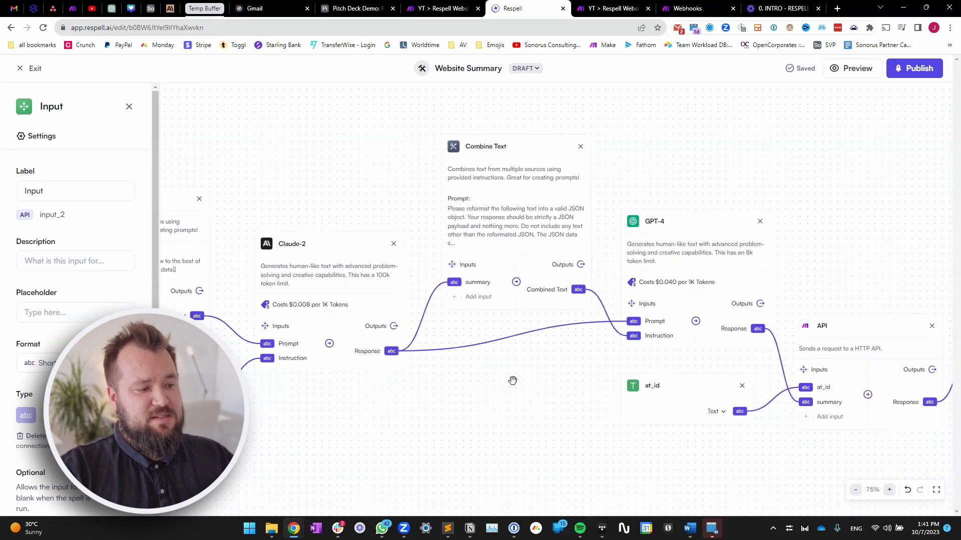
left_click_drag(514, 384, 441, 374)
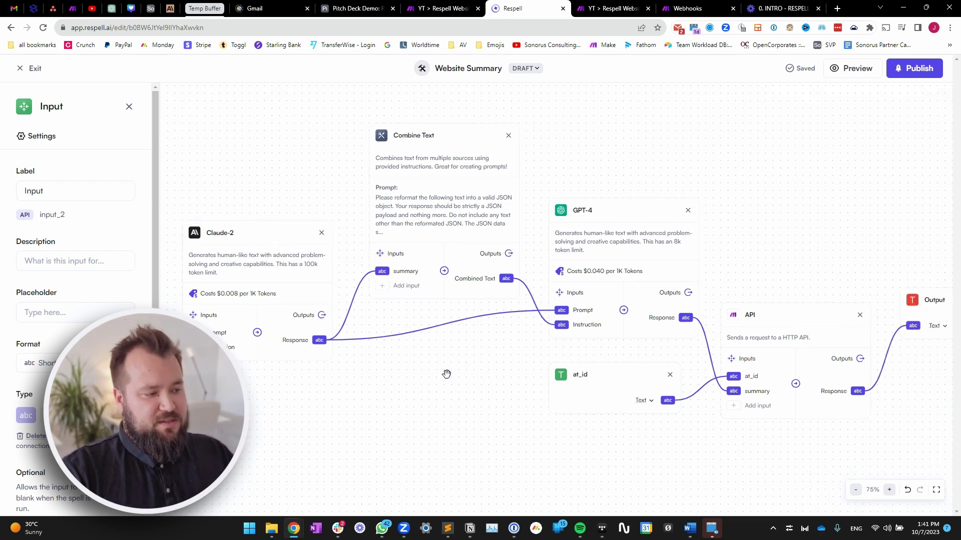
left_click_drag(448, 372, 461, 372)
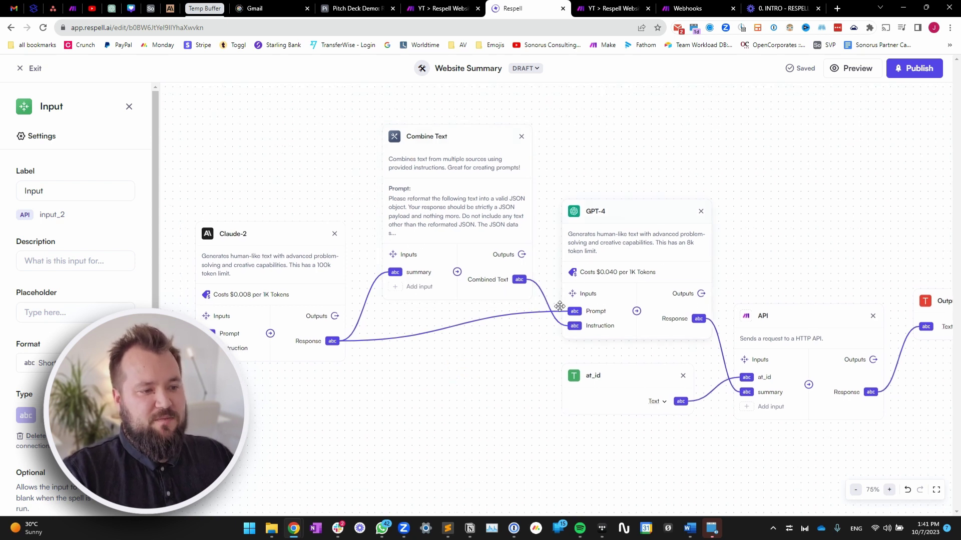
left_click_drag(531, 372, 493, 359)
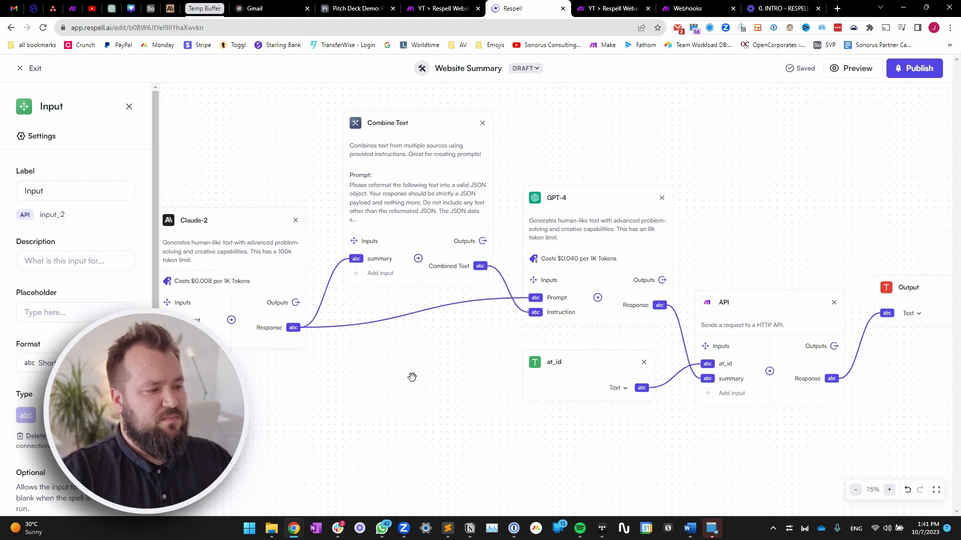
Open the JSON-reformatting Combine Text step's prompt in the larger editor.
left_click_drag(411, 377, 422, 382)
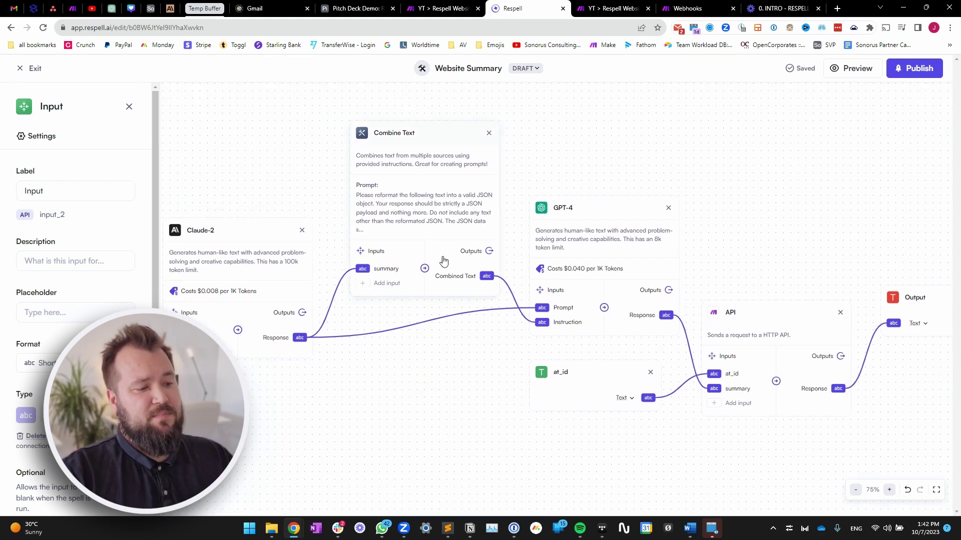
left_click(401, 204)
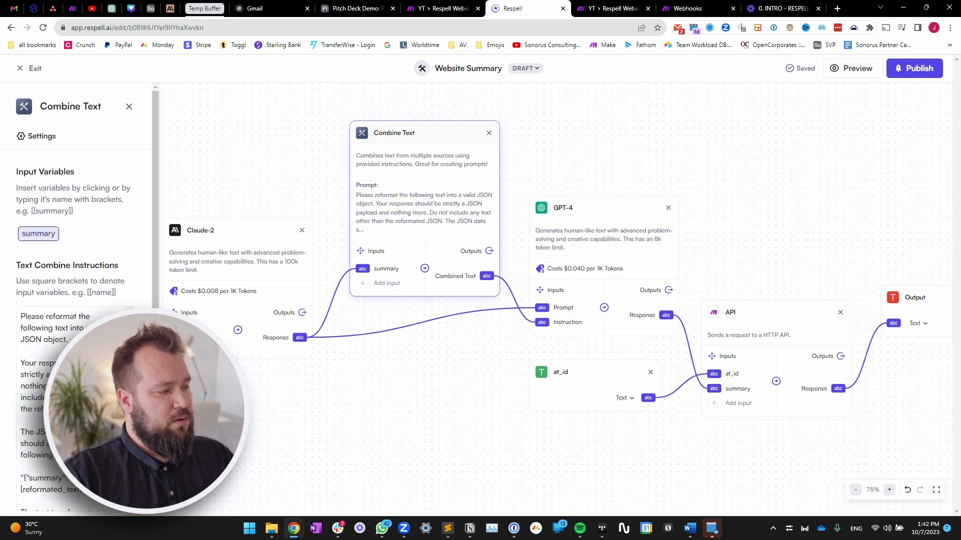
left_click(35, 329)
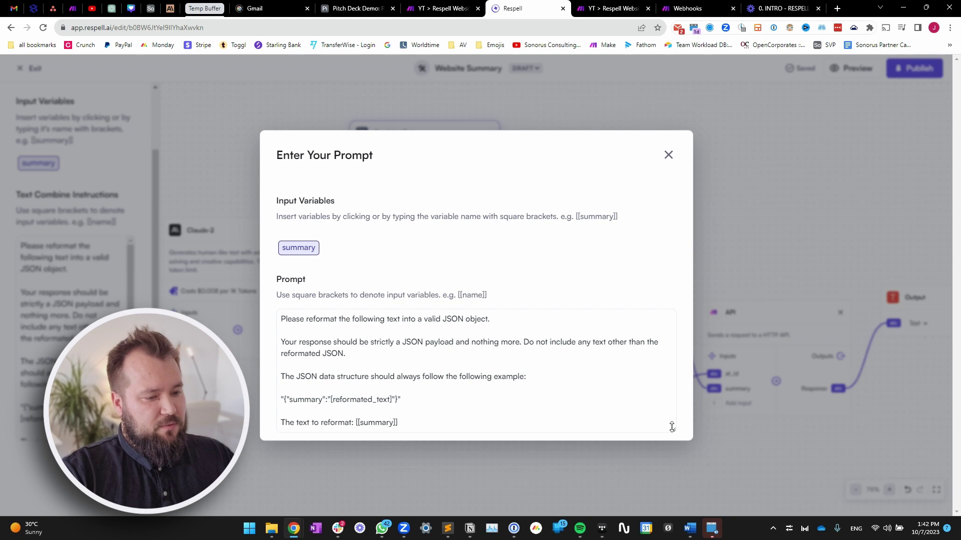
Walk through the prompt's JSON-only instruction, example structure and closing summary-variable line, then close the editor.
left_click_drag(672, 427, 675, 500)
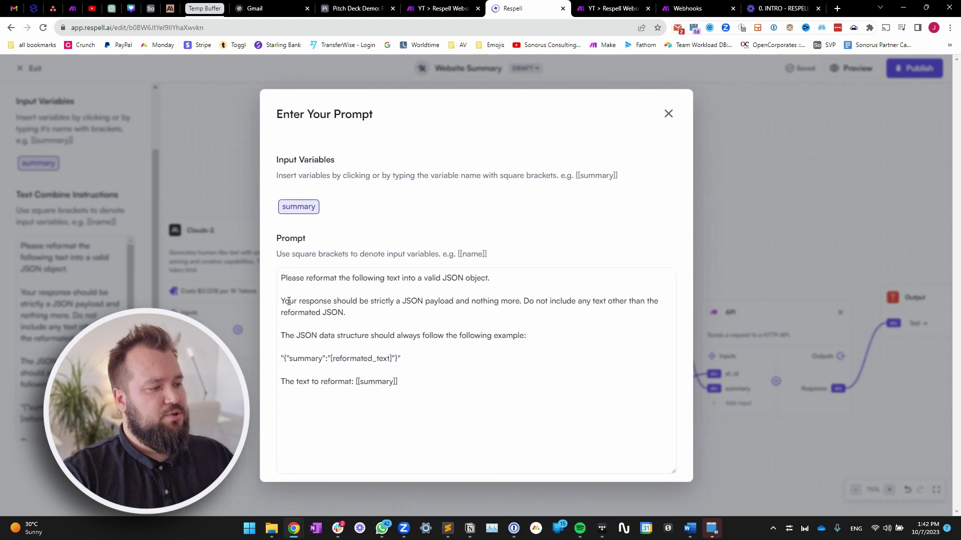
left_click_drag(288, 301, 494, 309)
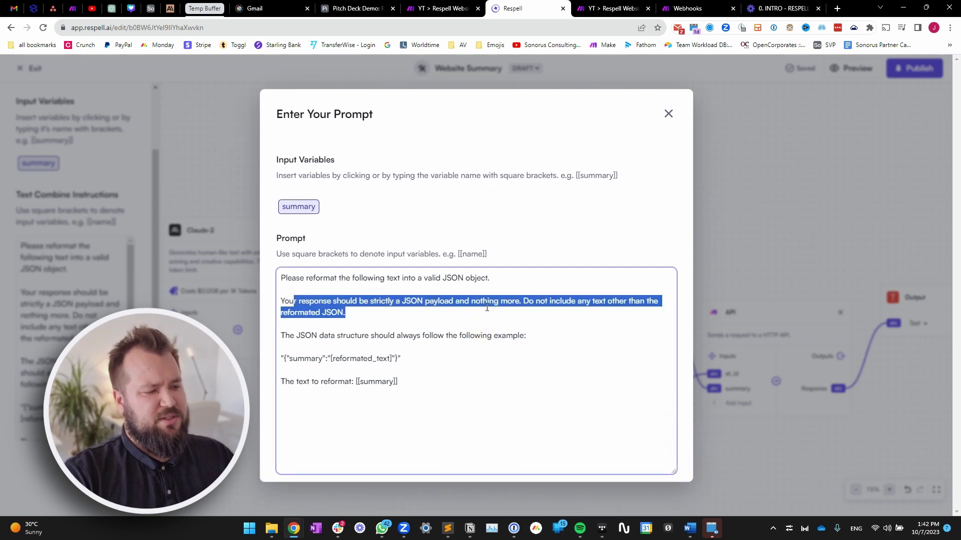
left_click(557, 306)
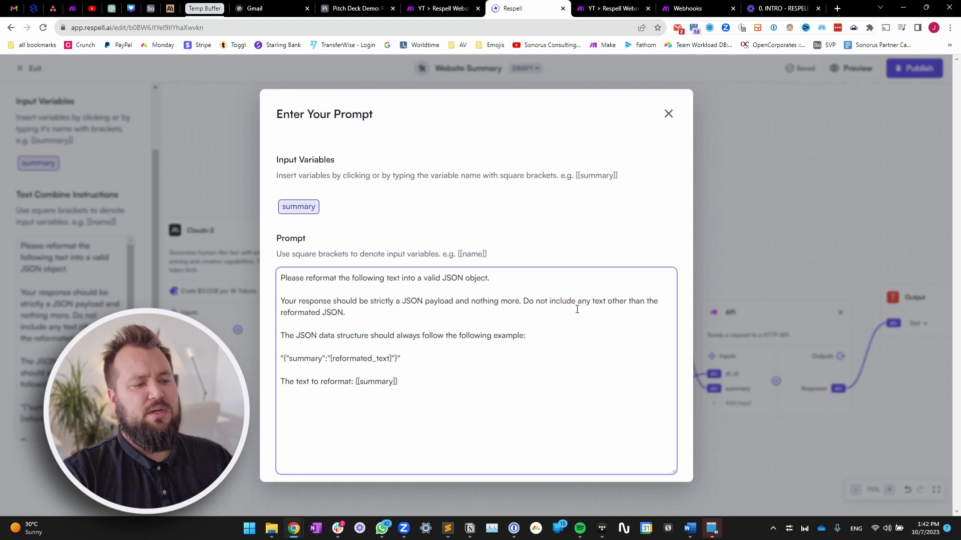
left_click_drag(373, 314, 260, 300)
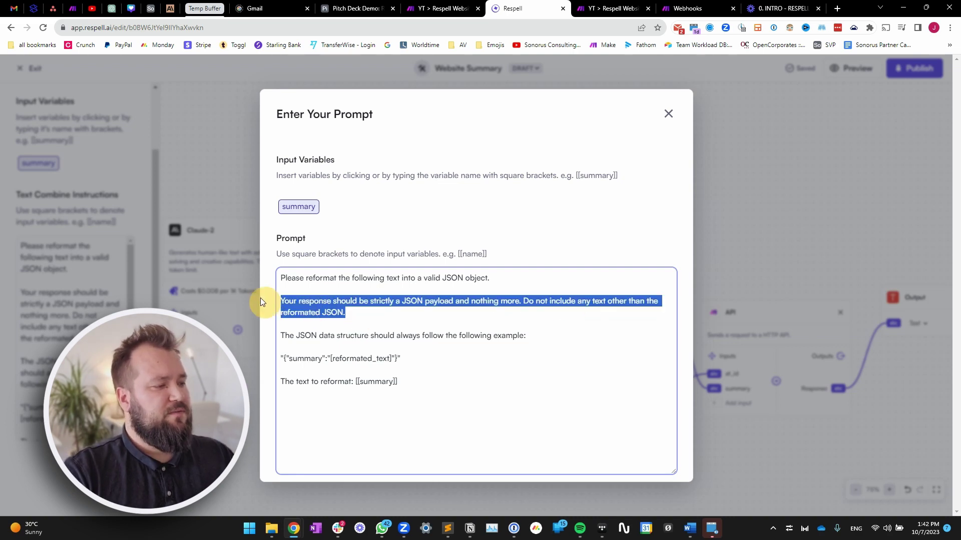
left_click(315, 333)
left_click_drag(364, 336, 545, 334)
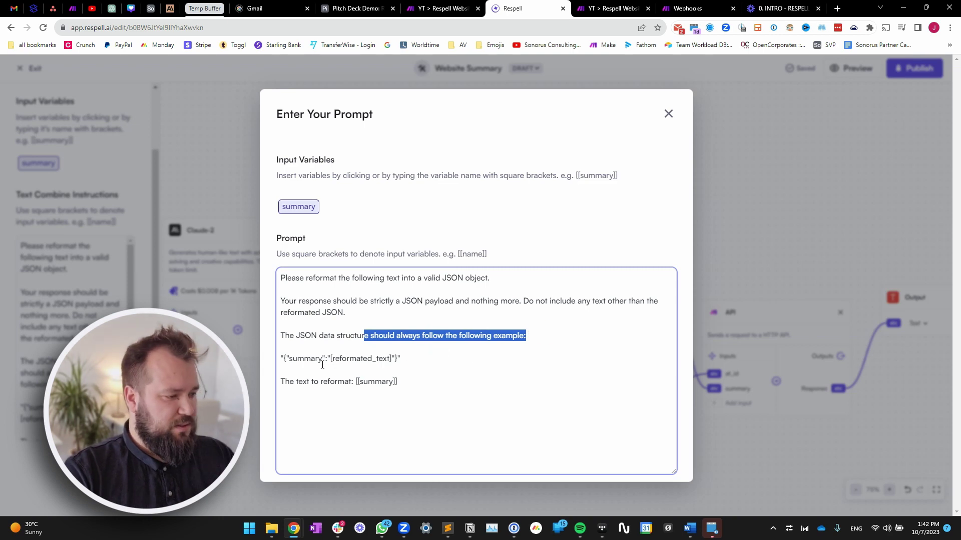
left_click(302, 359)
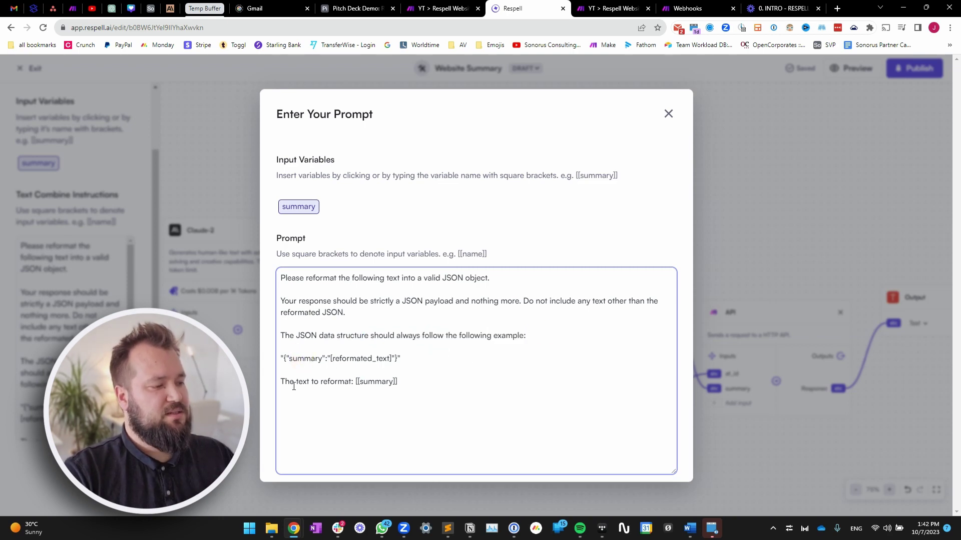
left_click_drag(285, 383, 400, 383)
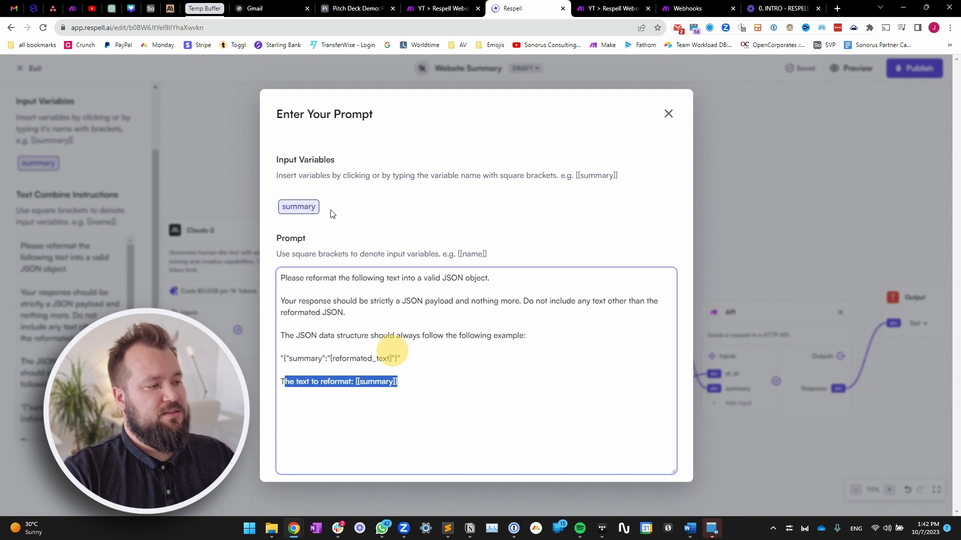
left_click(668, 114)
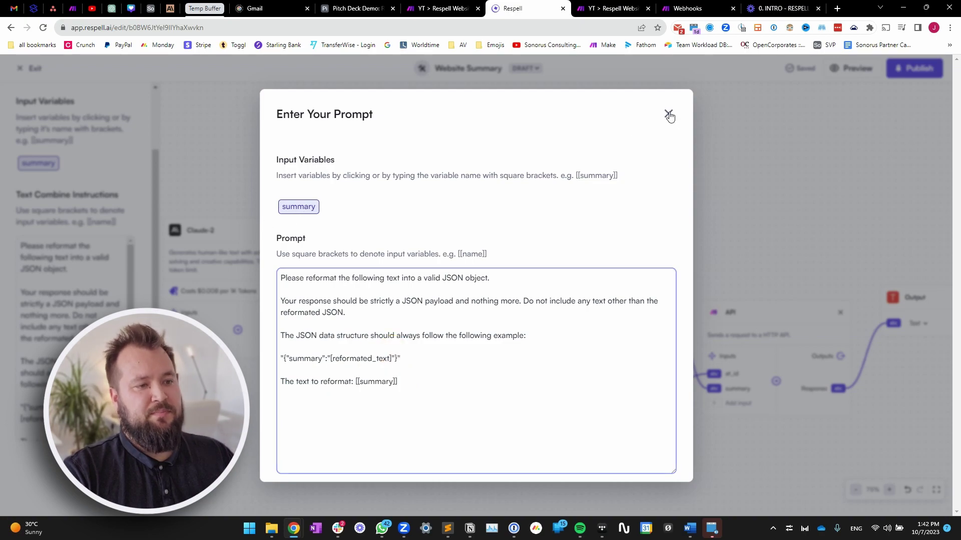
Bring the at_id input beside the API step into view and open its at_id settings.
left_click_drag(772, 422, 590, 325)
scroll(546, 245, "up", 1)
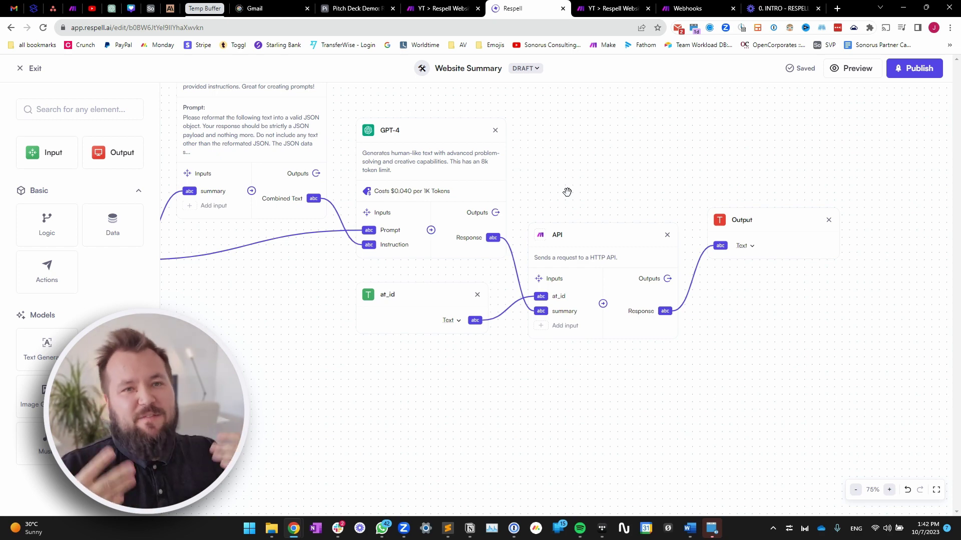
left_click_drag(567, 193, 553, 238)
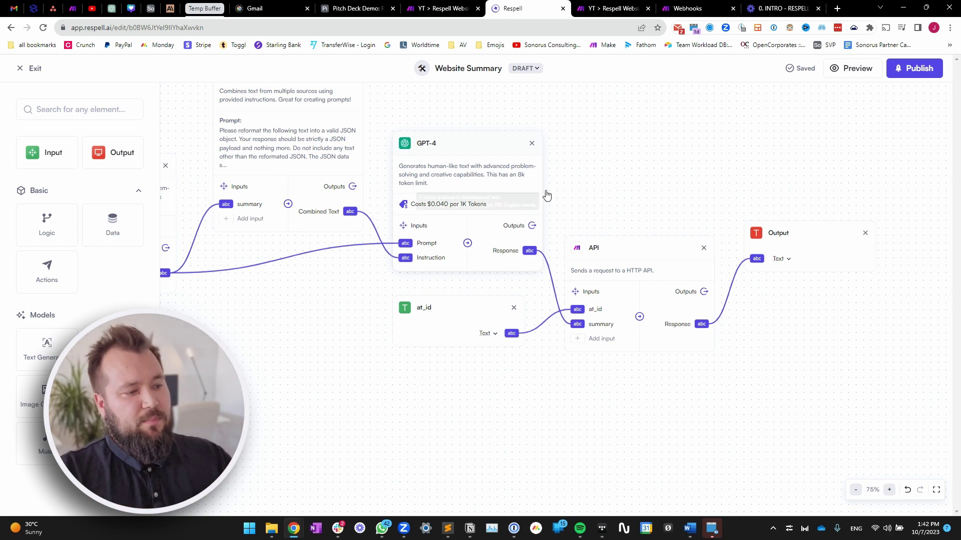
left_click_drag(624, 178, 611, 122)
scroll(664, 343, "up", 3)
left_click_drag(664, 342, 640, 376)
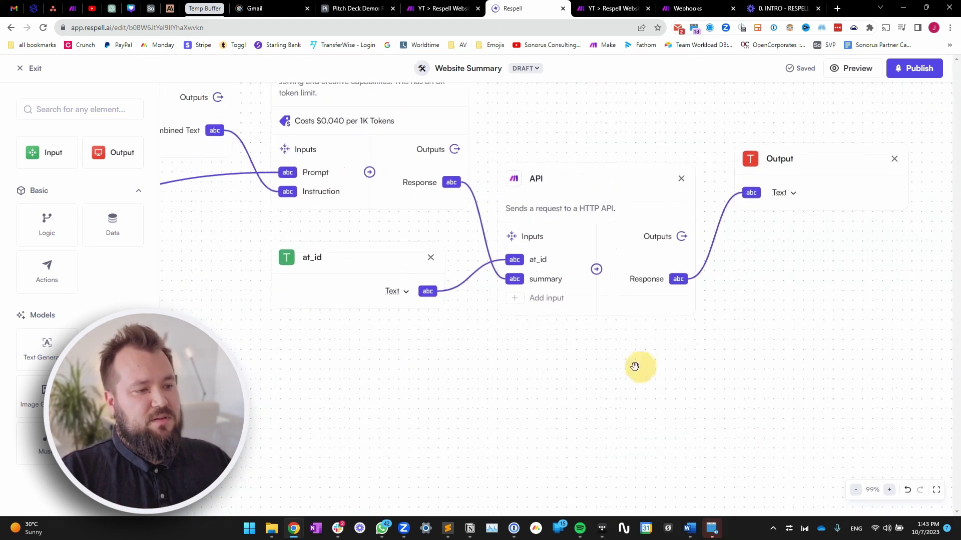
left_click(361, 273)
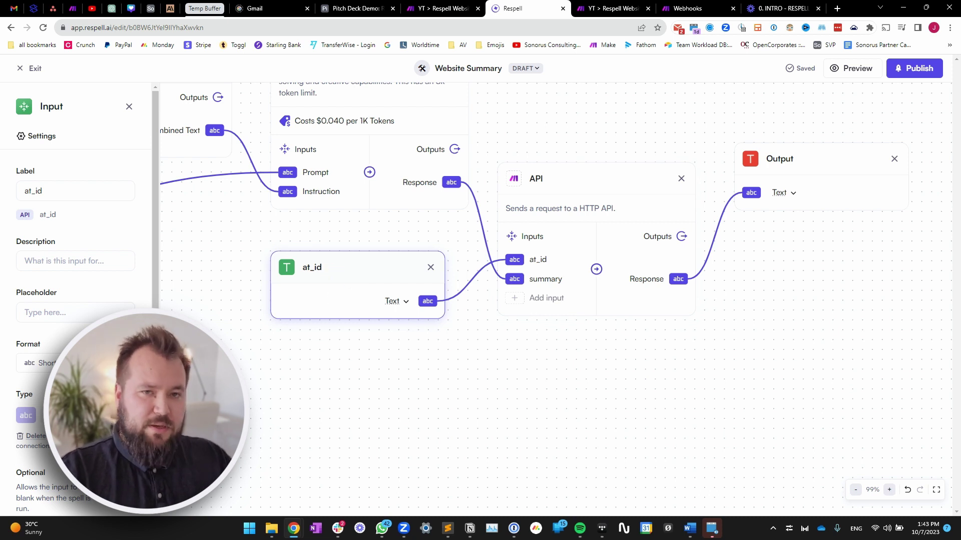
scroll(75, 300, "down", 2)
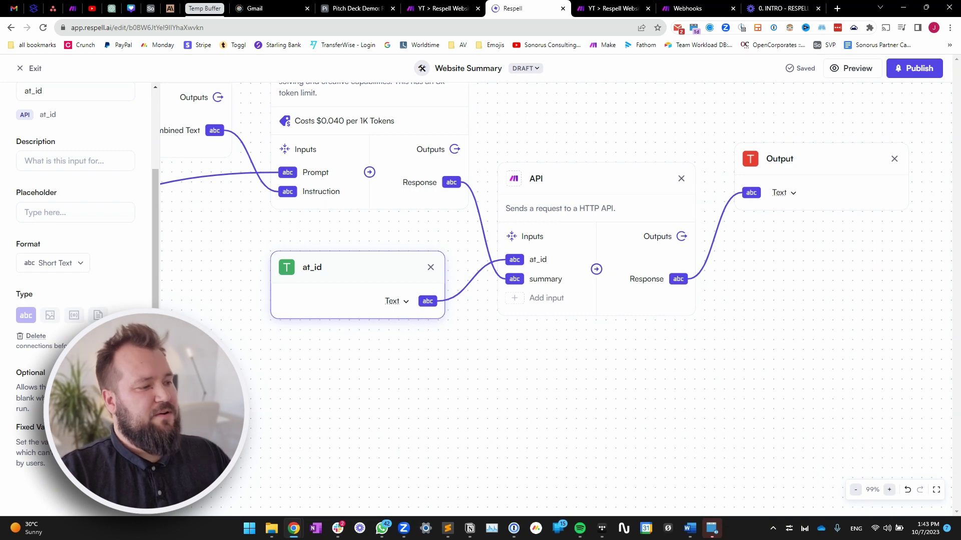
scroll(469, 356, "down", 6)
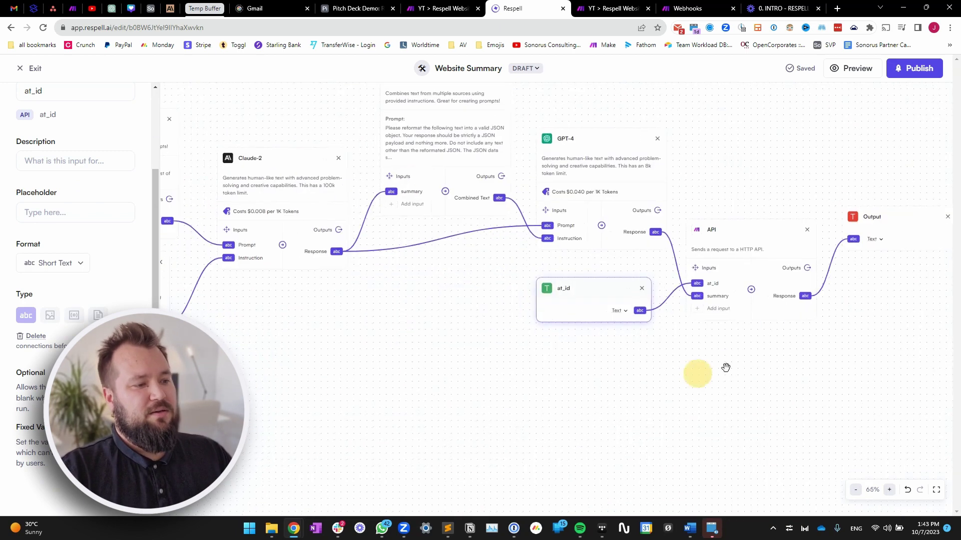
left_click_drag(634, 313, 282, 415)
left_click_drag(354, 372, 673, 390)
left_click_drag(459, 377, 240, 251)
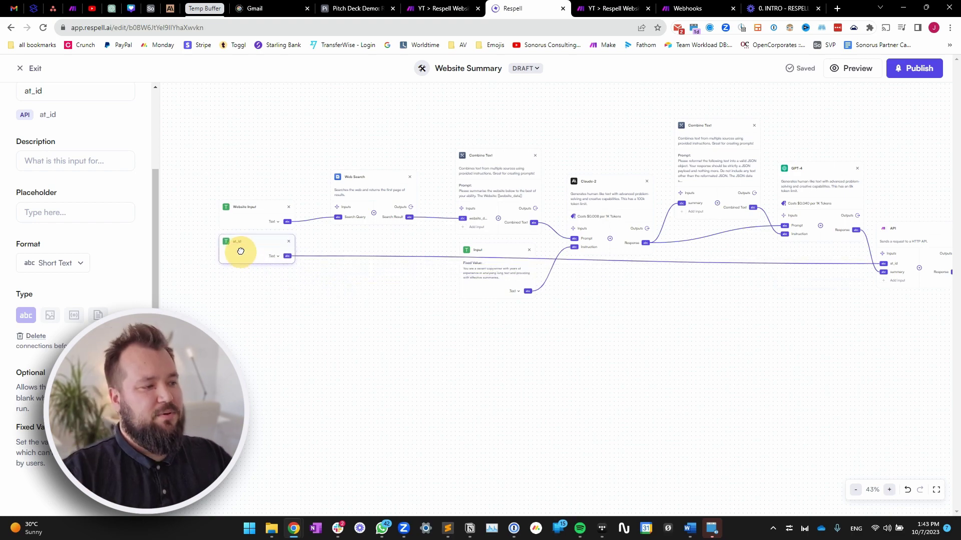
scroll(267, 293, "up", 3)
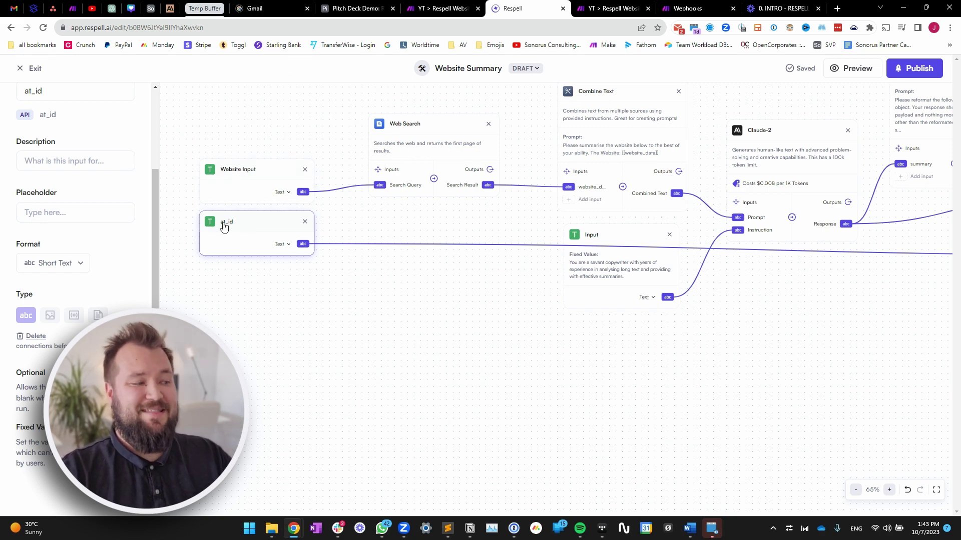
scroll(355, 404, "down", 3)
left_click_drag(296, 328, 830, 368)
left_click_drag(807, 408, 414, 353)
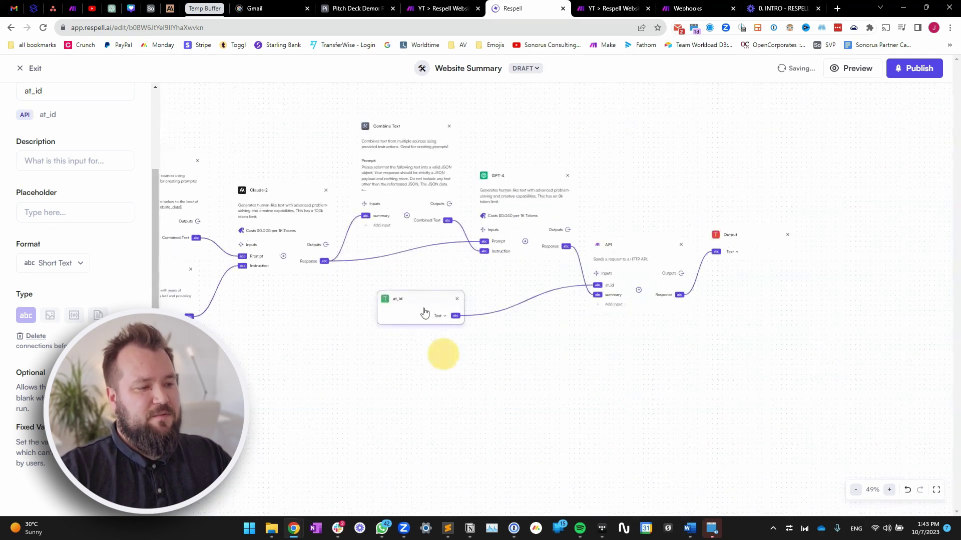
left_click_drag(424, 315, 513, 300)
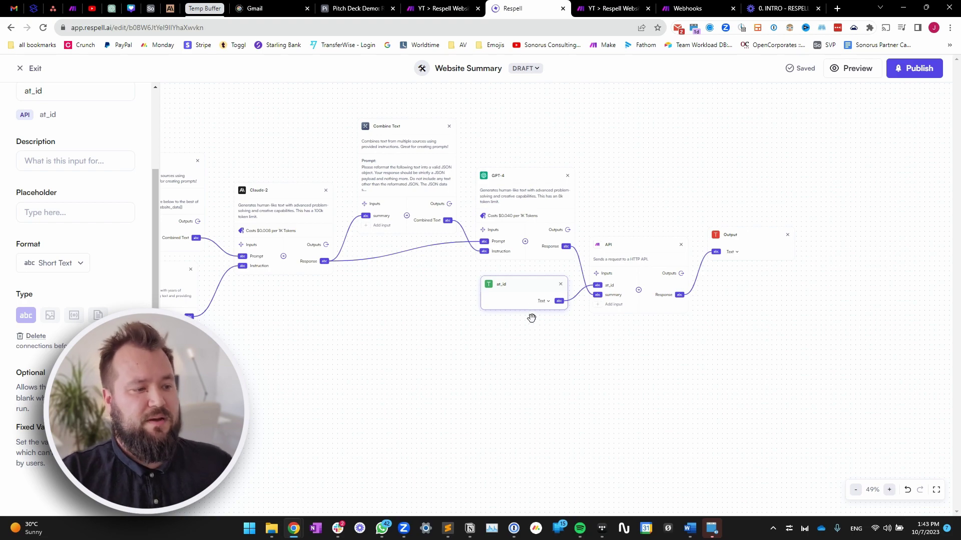
scroll(532, 317, "up", 5)
Open the API step's request URL editor and select its Make webhook address.
left_click(563, 238)
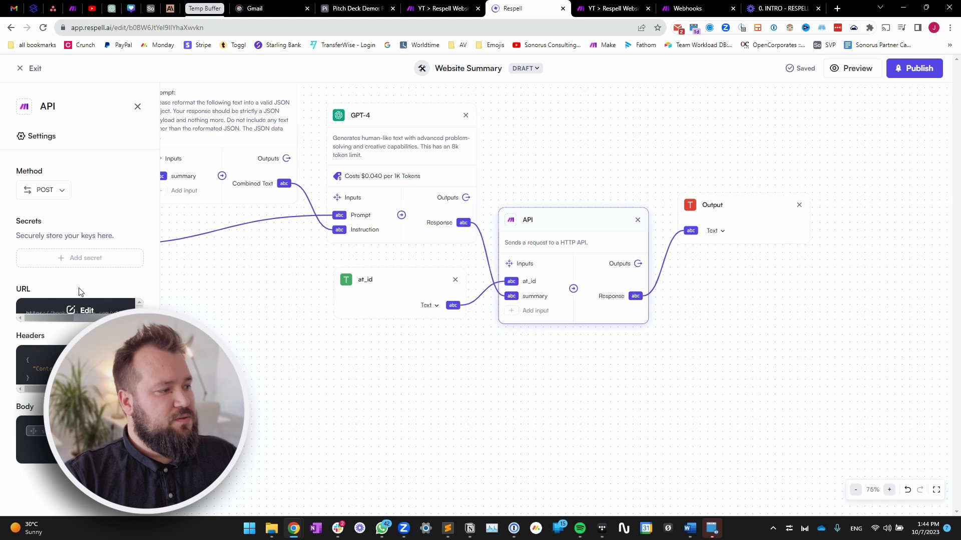
scroll(295, 358, "down", 3)
left_click(296, 358)
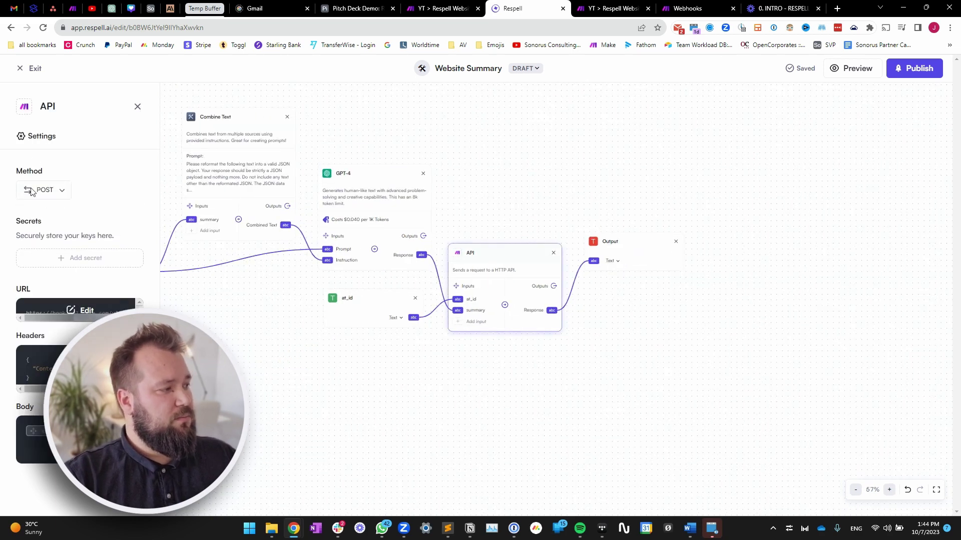
left_click(82, 311)
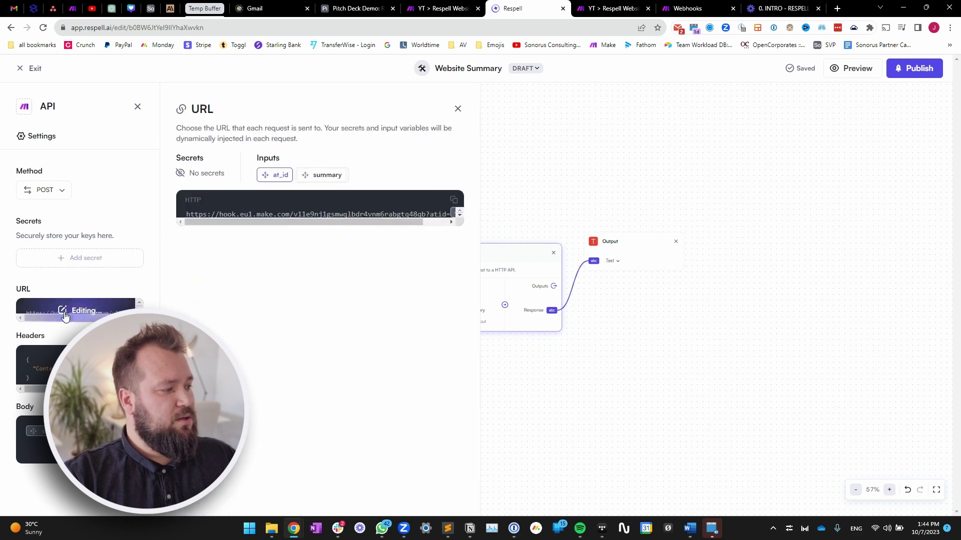
left_click_drag(325, 228, 282, 213)
left_click_drag(399, 212, 179, 210)
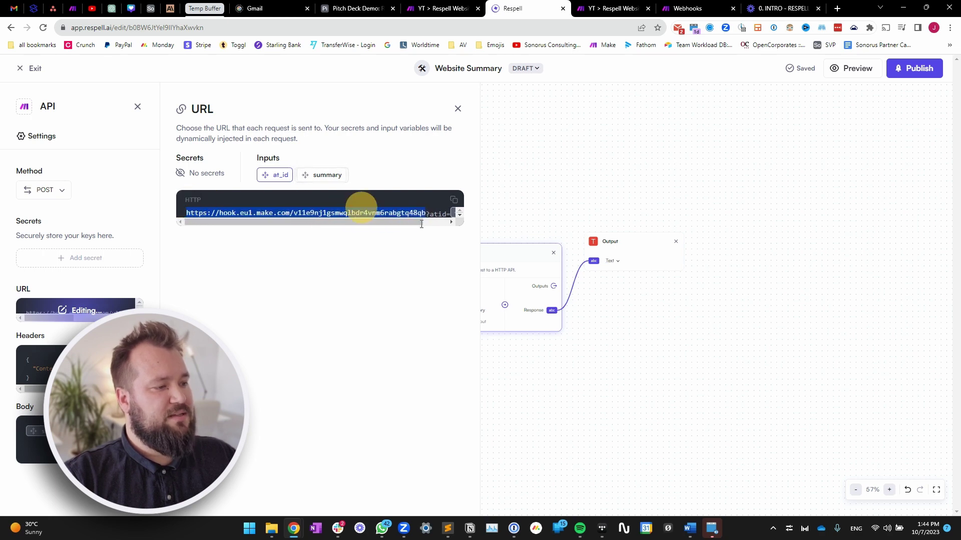
Check that address against the Webhooks module's address in the Make scenario.
left_click(626, 11)
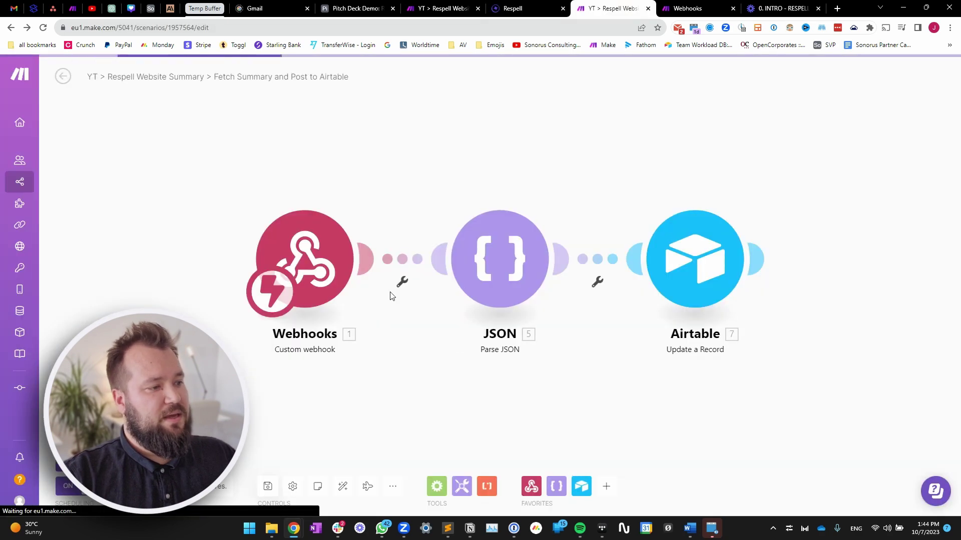
left_click(327, 246)
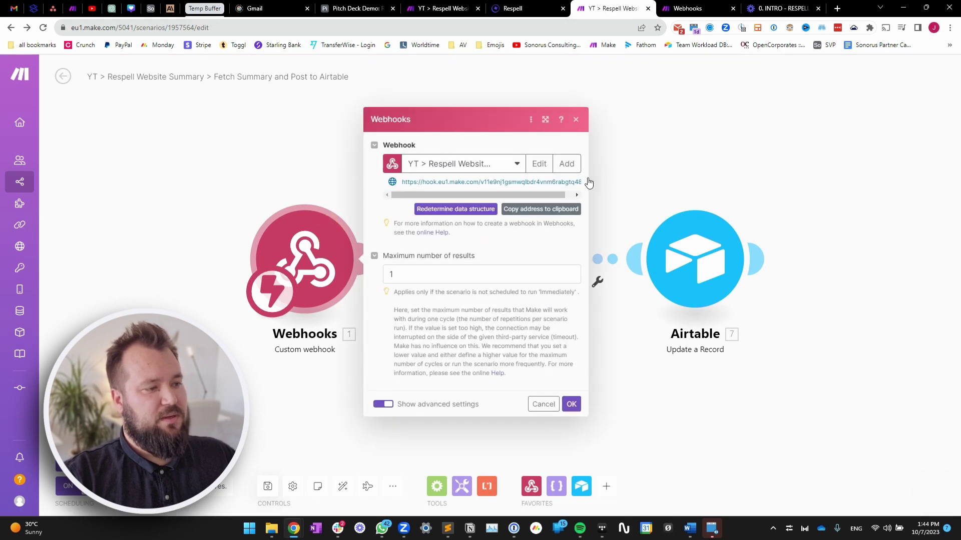
left_click(512, 9)
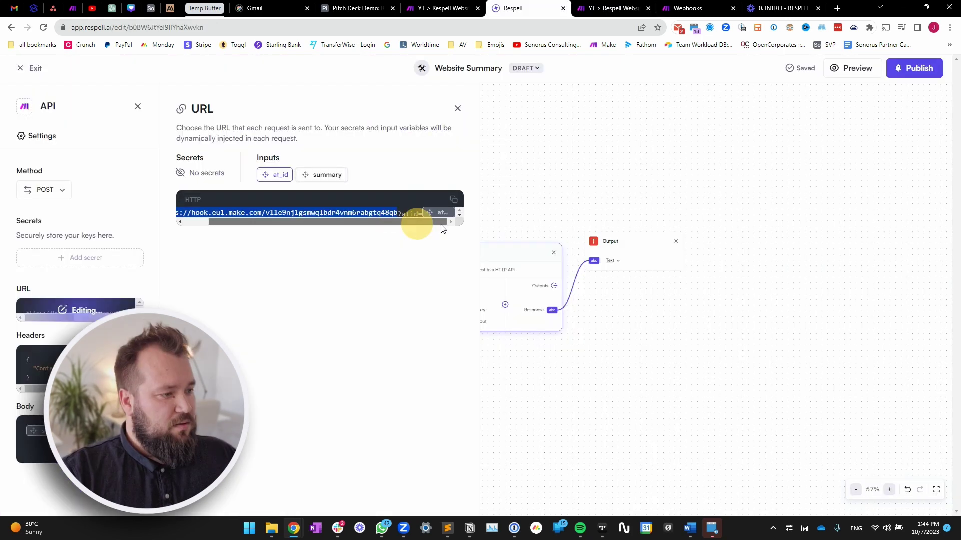
Insert the at_id variable as the value of the URL's atid= parameter.
left_click(400, 215)
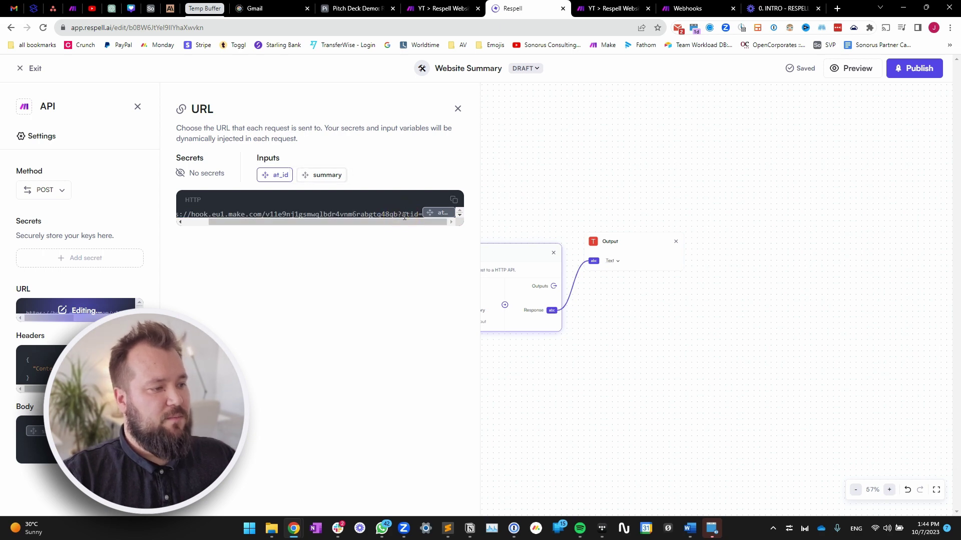
left_click_drag(404, 215, 420, 216)
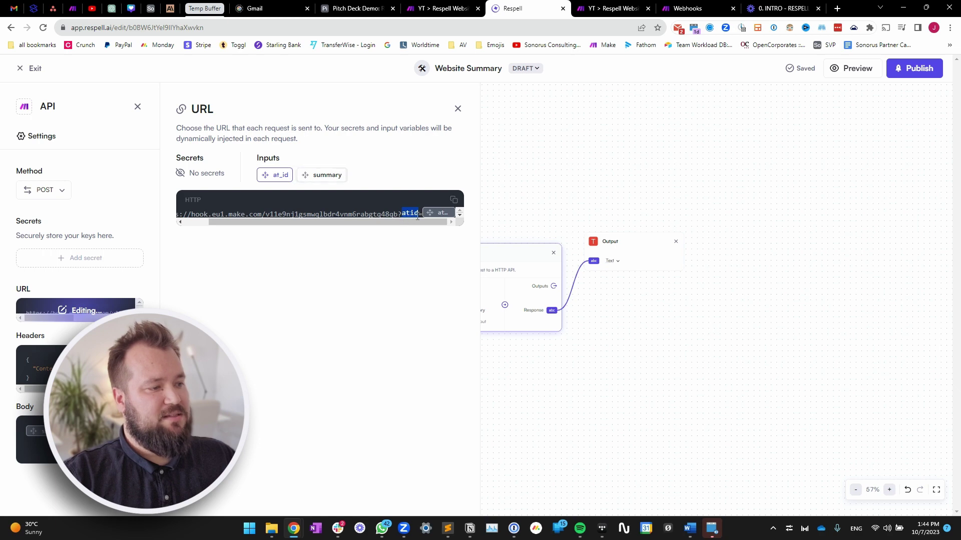
left_click(418, 216)
left_click(445, 217)
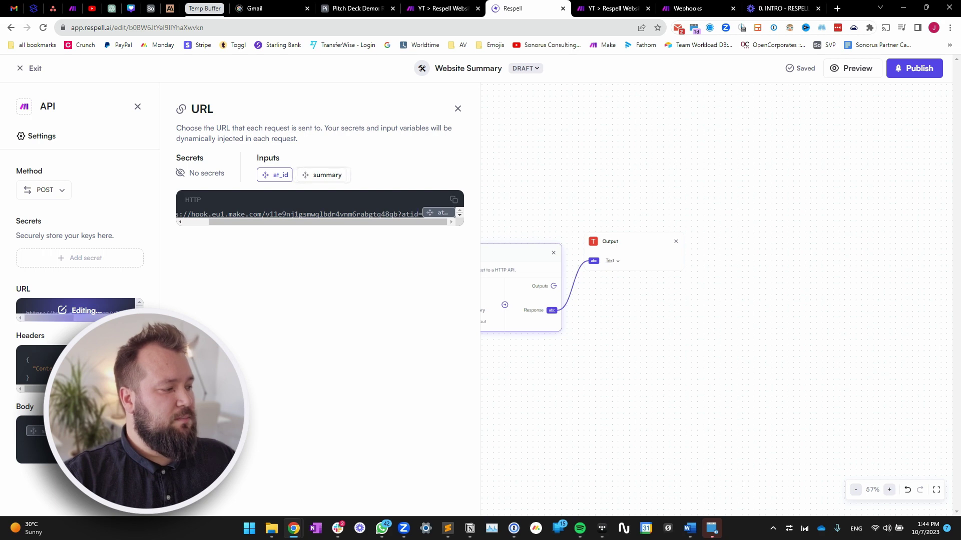
Review the request body template that sends the summary variable, then close the API settings.
left_click(35, 443)
left_click(245, 243)
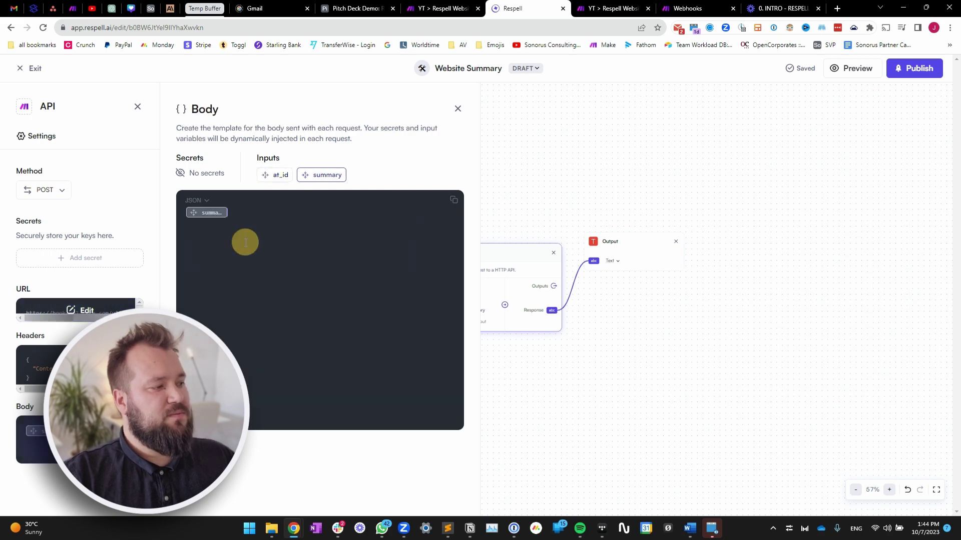
left_click(526, 371)
Open the Output step's settings, then go to the Make scenario.
left_click_drag(622, 270, 632, 278)
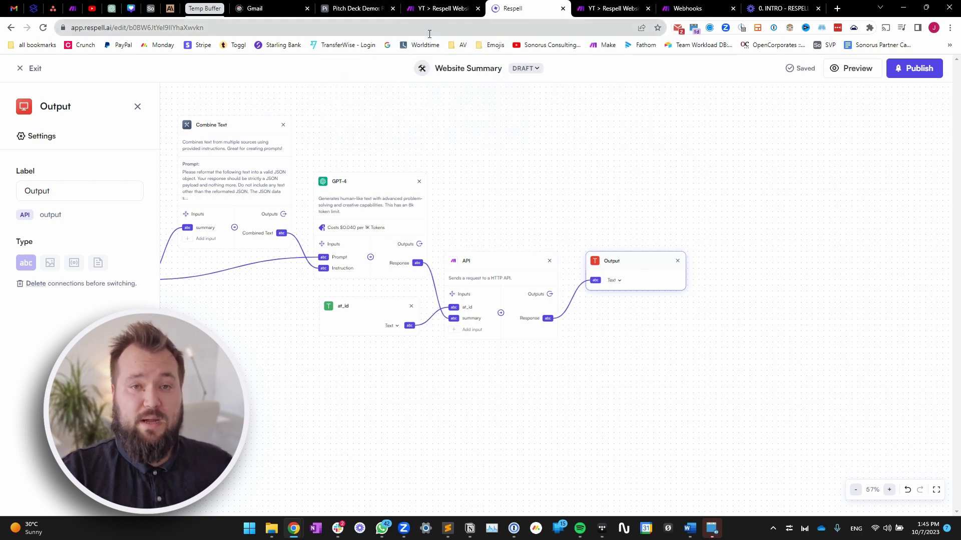
left_click(443, 9)
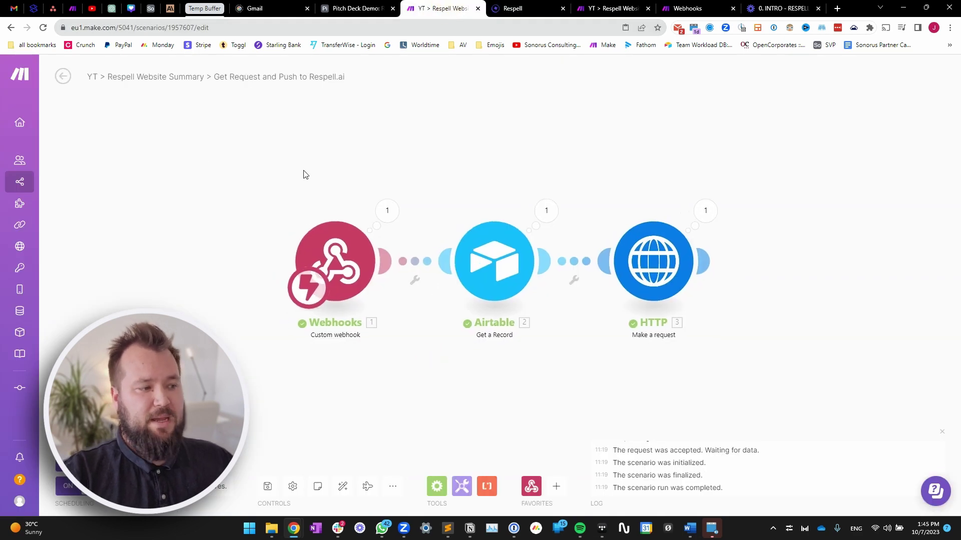
left_click(372, 9)
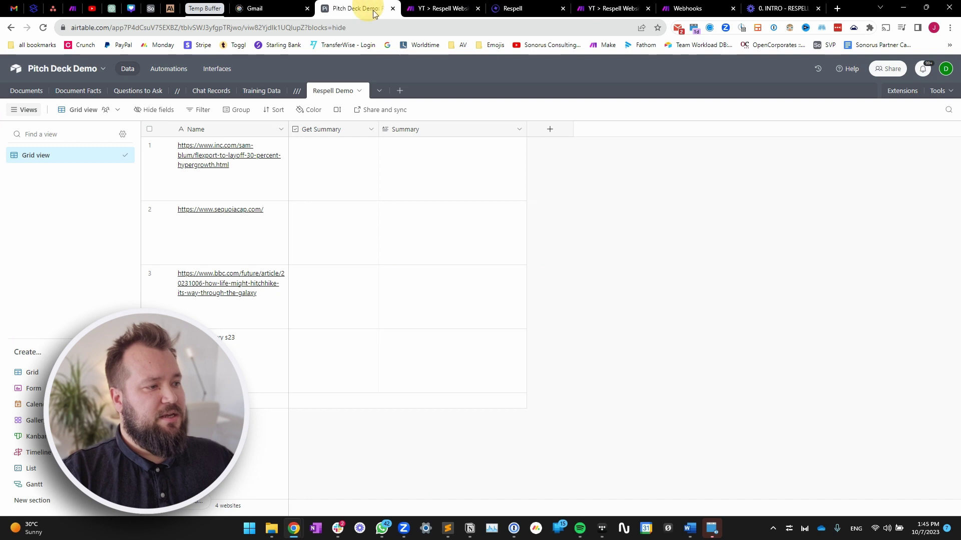
left_click(170, 70)
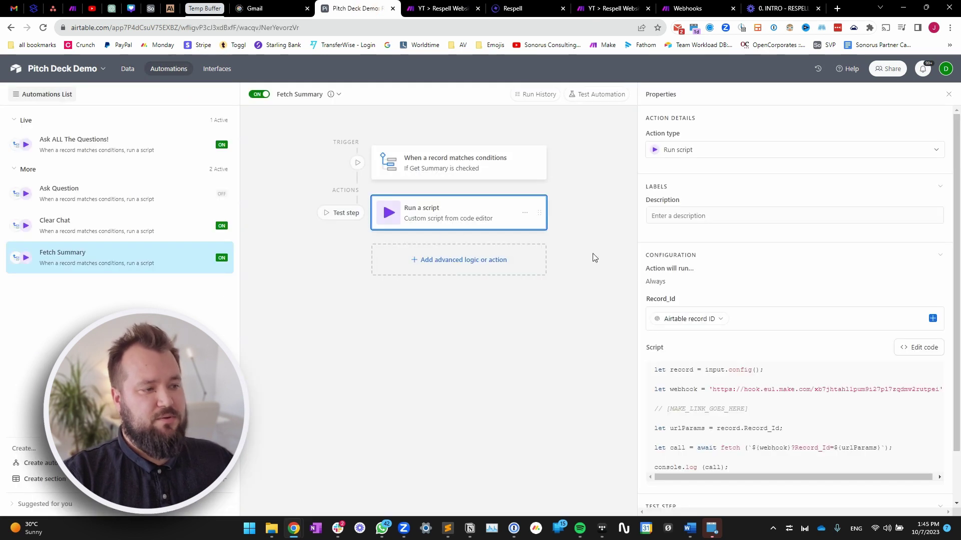
left_click_drag(711, 389, 912, 392)
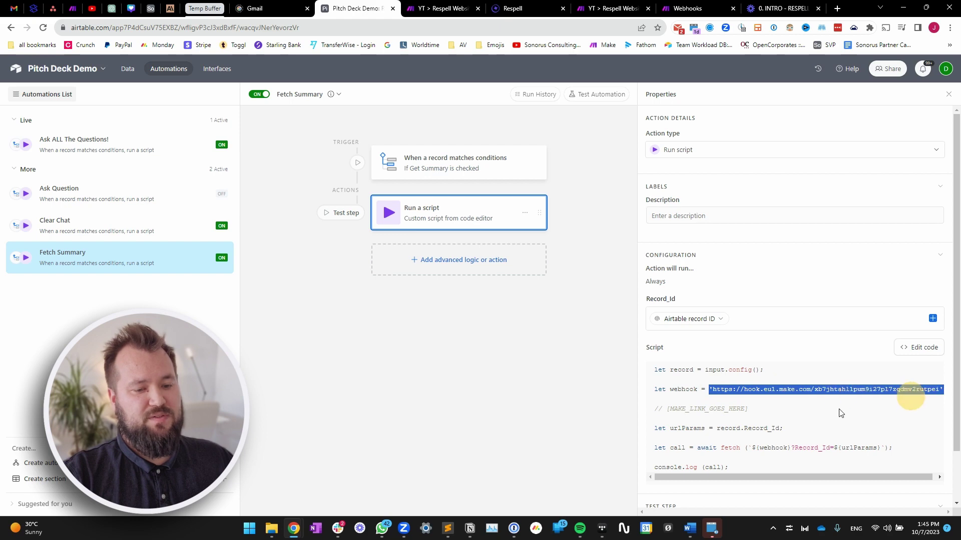
left_click(442, 9)
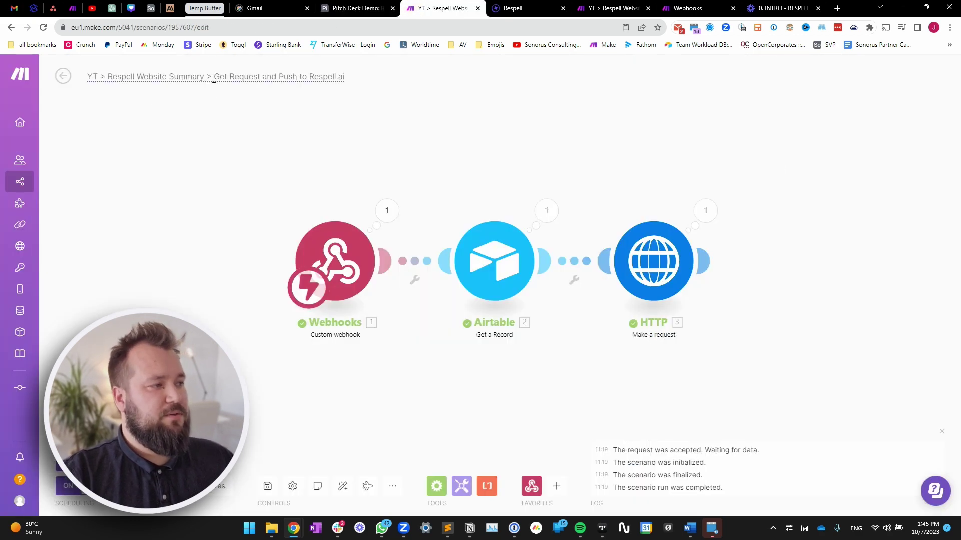
Inspect the webhook's received Record_Id and the Airtable lookup's retrieved Name URL.
left_click_drag(214, 78, 359, 77)
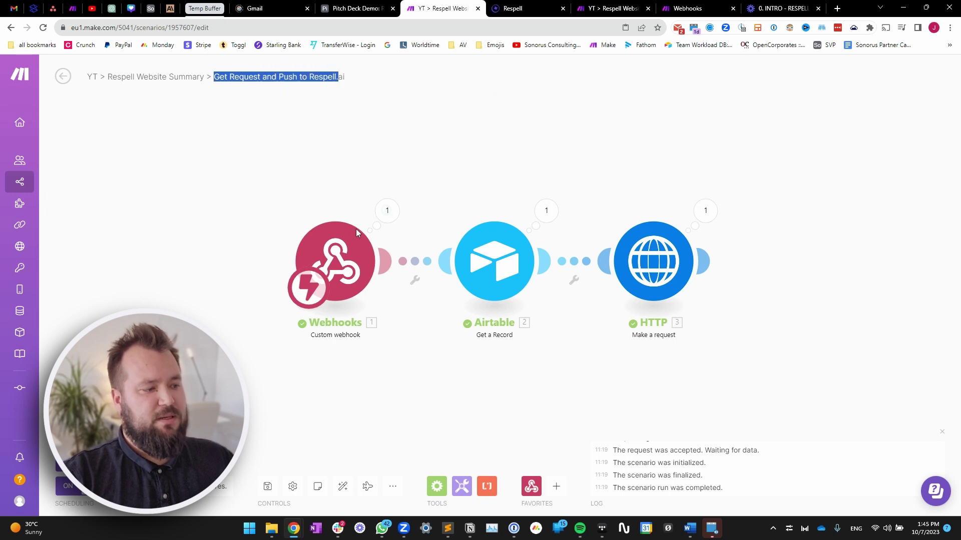
left_click(340, 256)
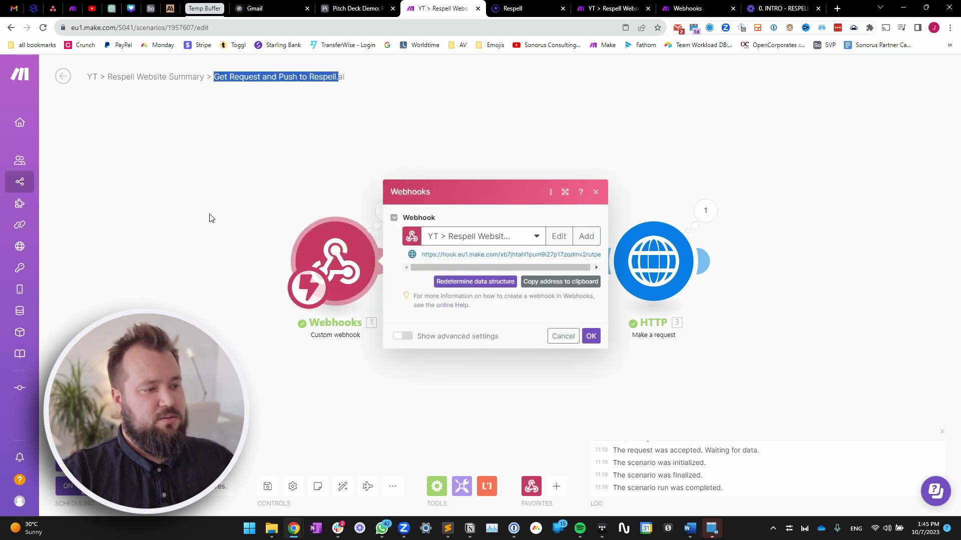
left_click(296, 180)
left_click(383, 209)
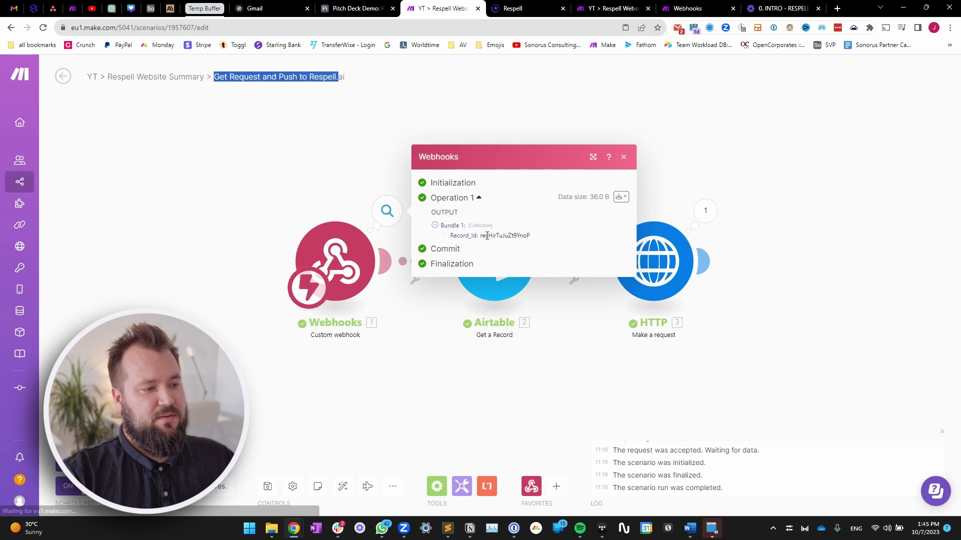
left_click_drag(480, 236, 528, 233)
left_click(573, 358)
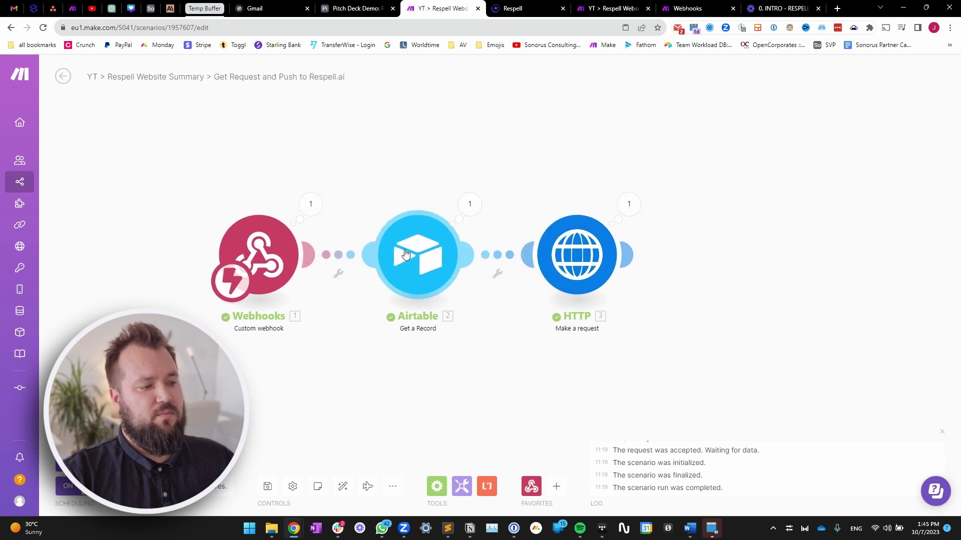
left_click(425, 192)
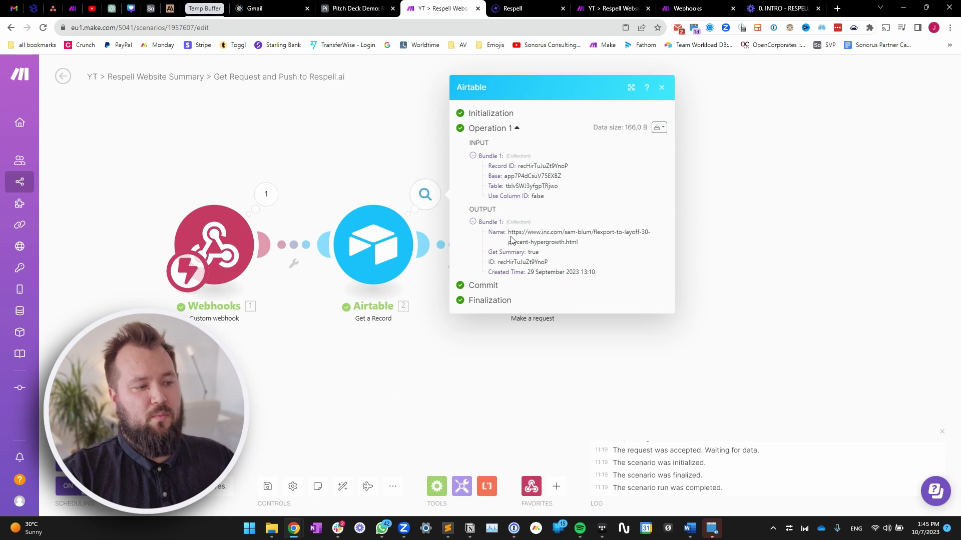
left_click_drag(509, 233, 579, 243)
left_click(412, 252)
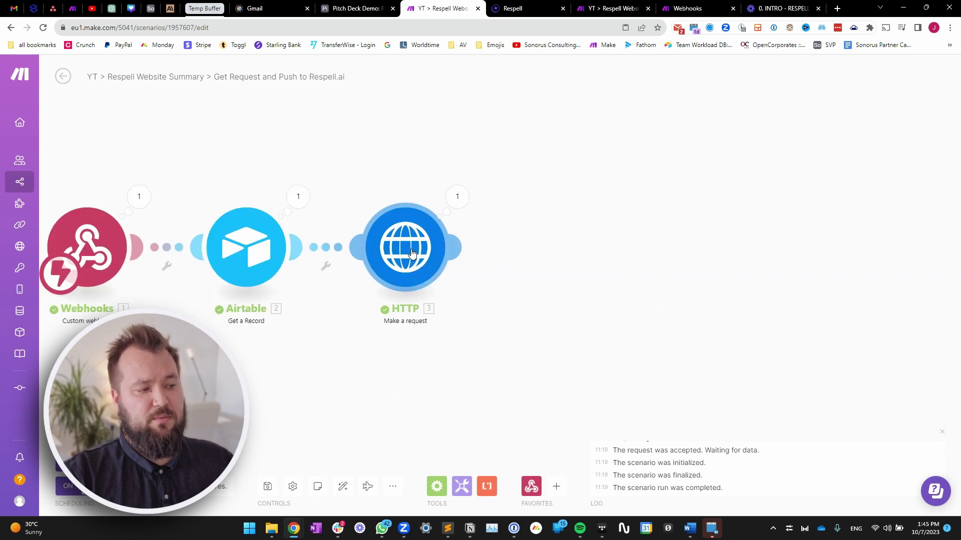
Open the HTTP module and review its request URL and Authorization header.
left_click(412, 252)
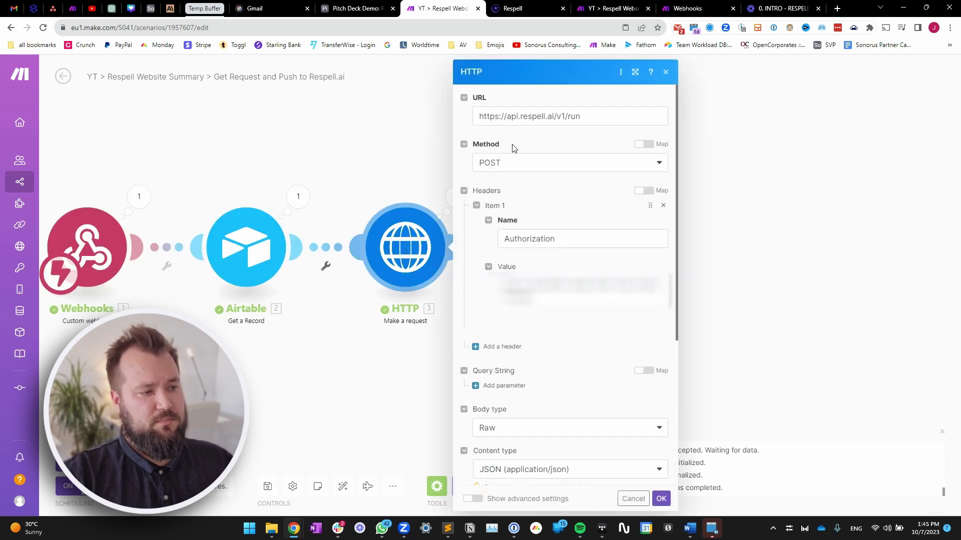
left_click_drag(536, 118, 407, 117)
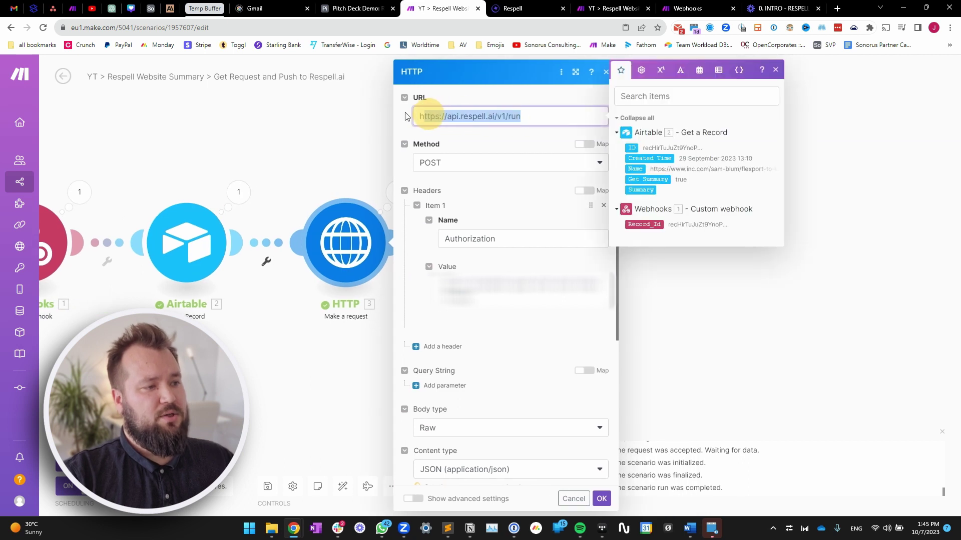
left_click_drag(508, 246, 402, 233)
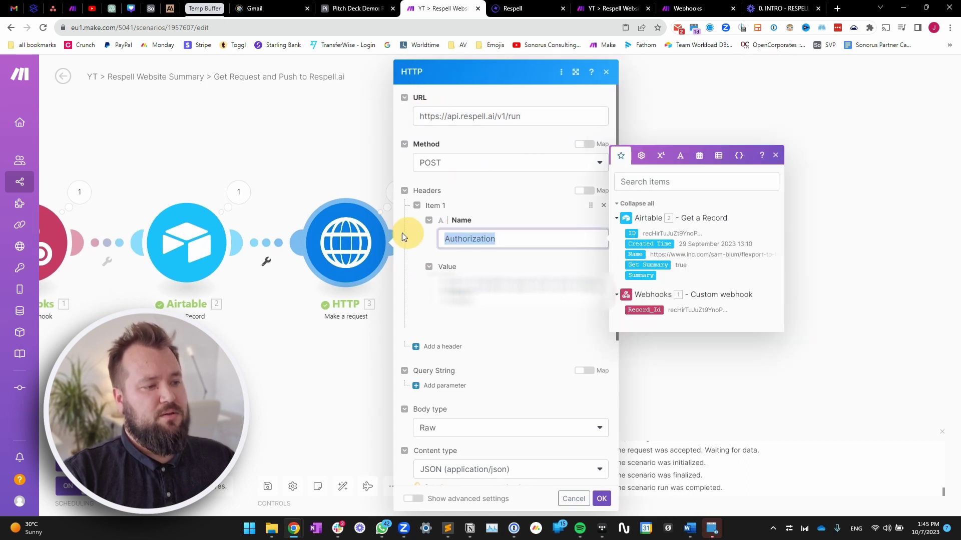
left_click(495, 298)
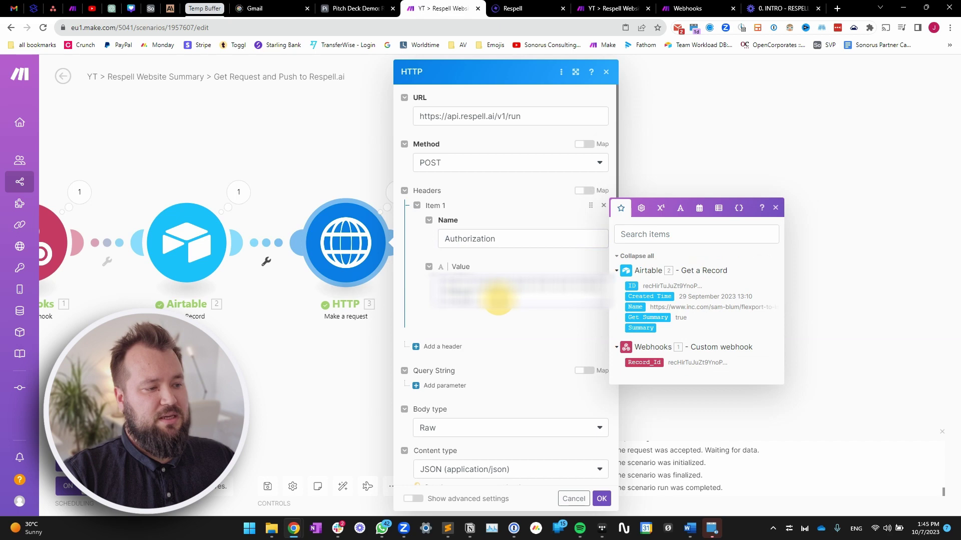
left_click(507, 264)
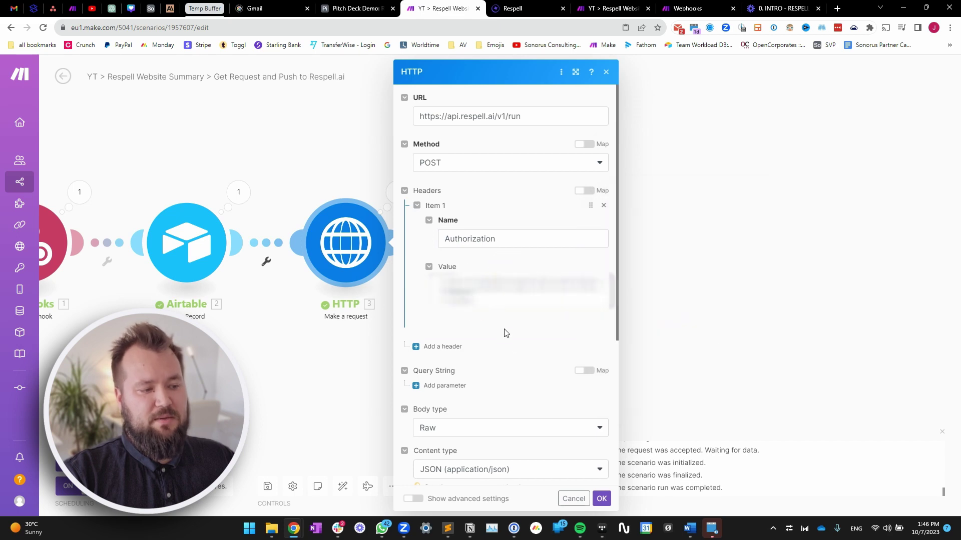
scroll(504, 332, "down", 5)
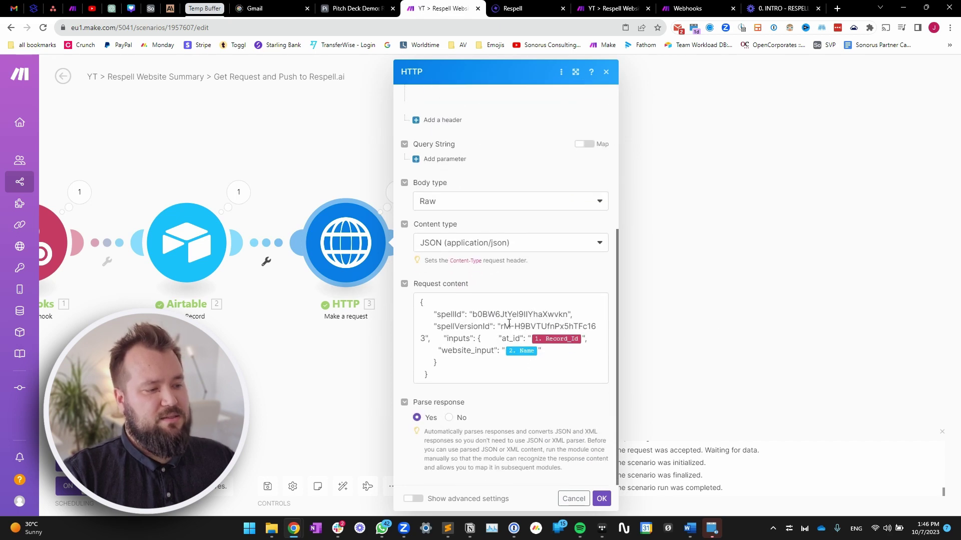
left_click(700, 287)
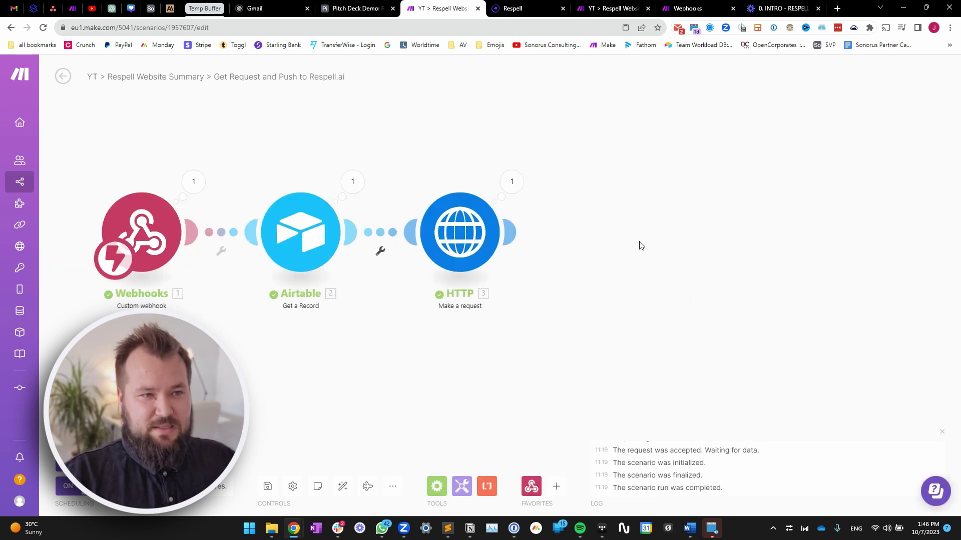
left_click(476, 268)
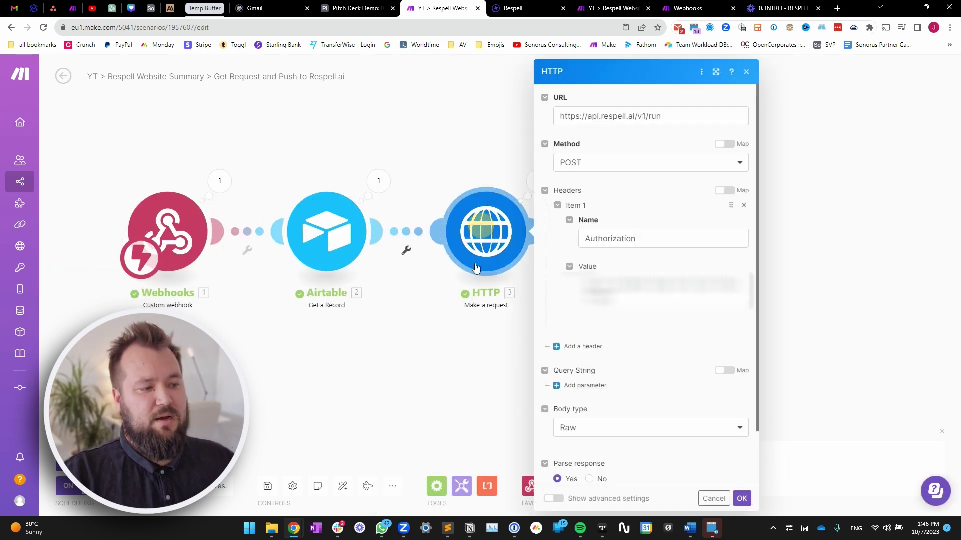
Publish the spell's latest changes via Update and return to the Website Summary spell page.
left_click(514, 9)
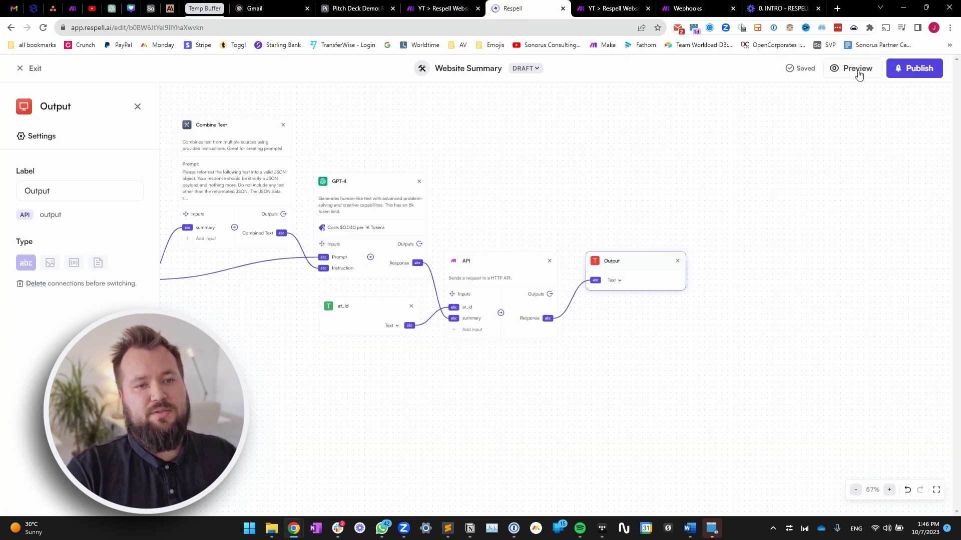
left_click(909, 74)
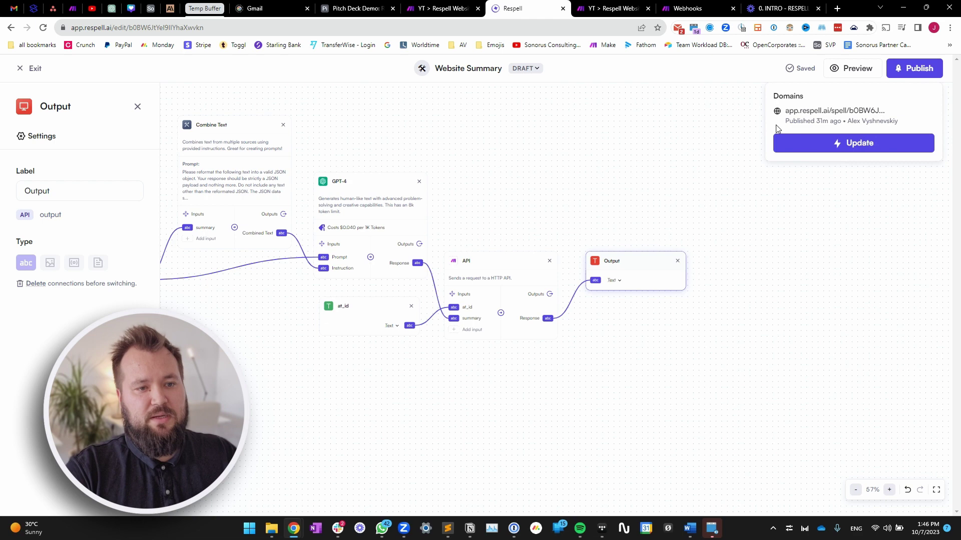
left_click(857, 145)
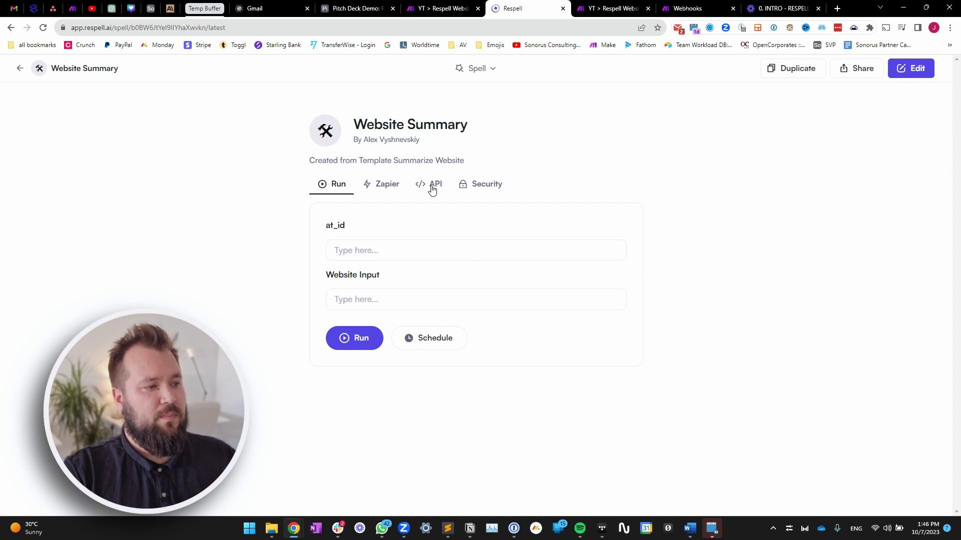
left_click(444, 11)
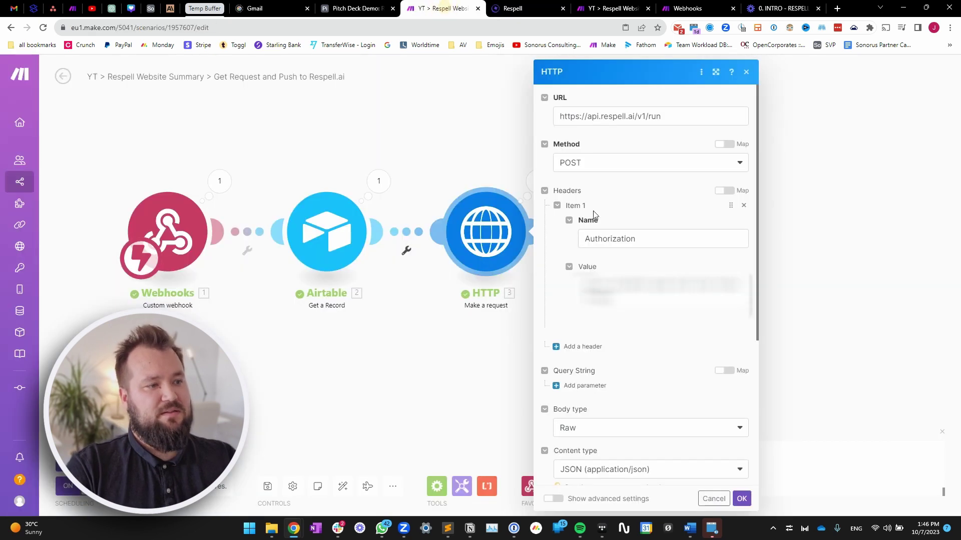
left_click(526, 9)
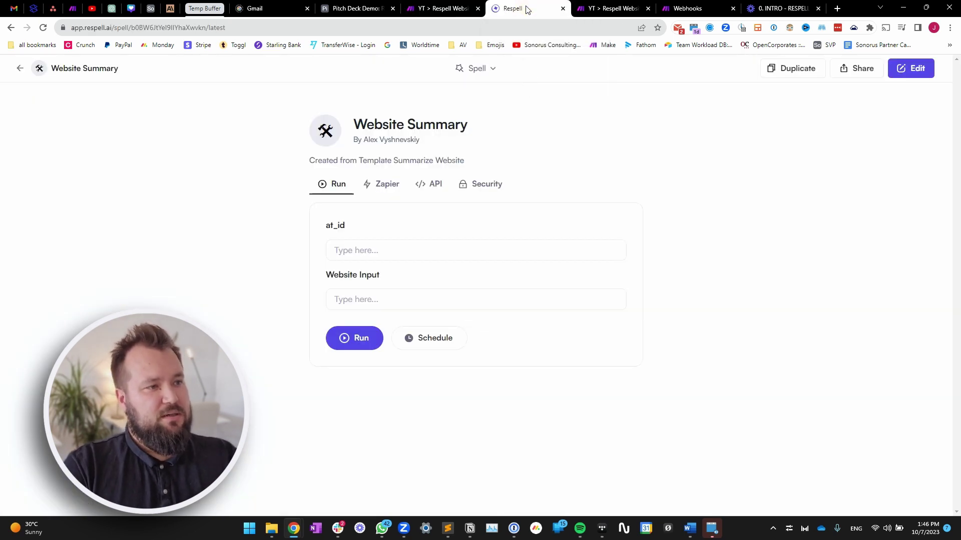
Find the api.respell.ai/v1/run endpoint in the API tab's curl example, then return to Make.
left_click(430, 188)
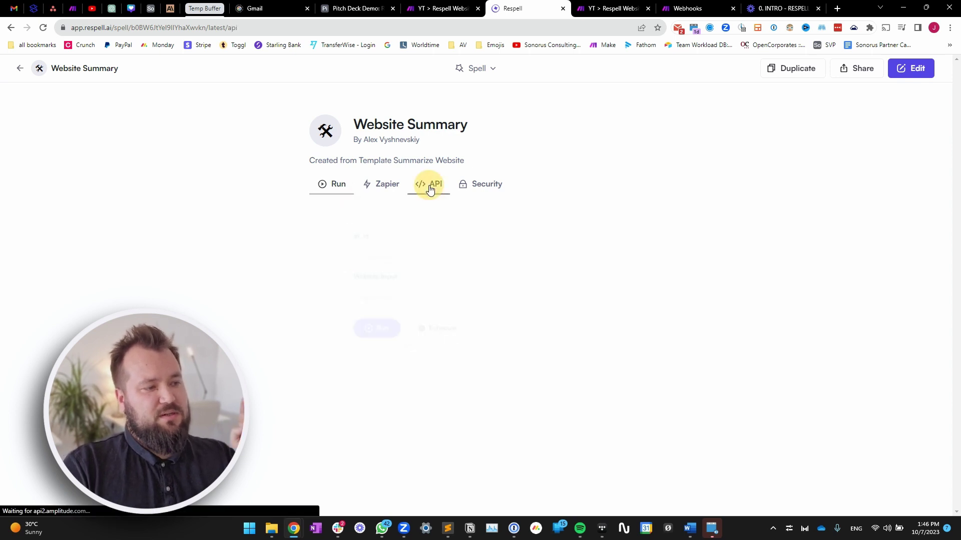
scroll(284, 195, "down", 3)
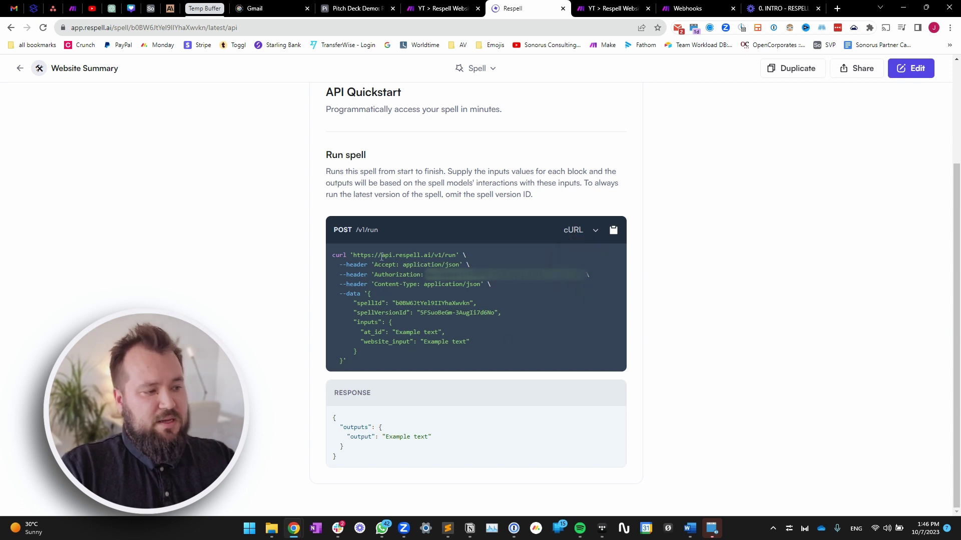
left_click_drag(354, 257, 455, 253)
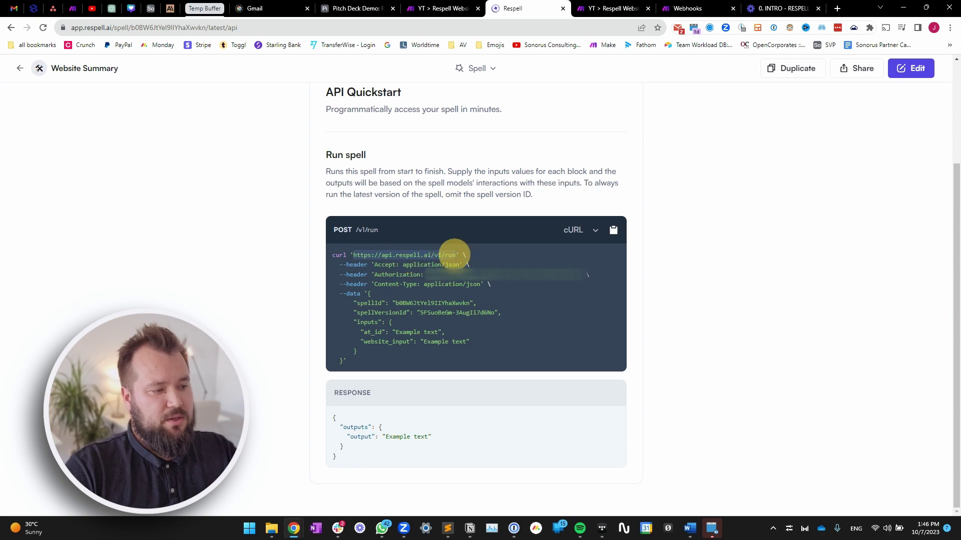
left_click(440, 8)
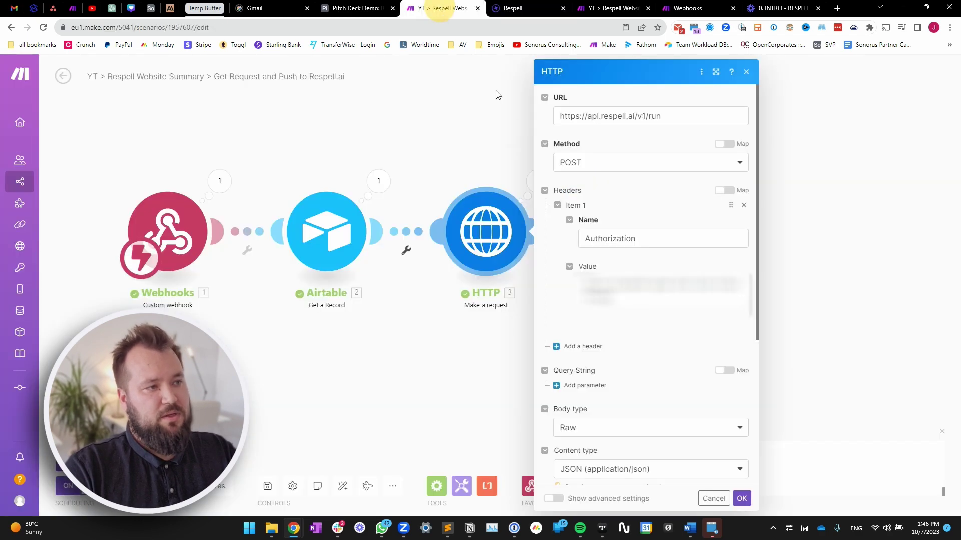
Compare Make's request URL and Authorization header with the authorization token in Respell's example.
triple_click(672, 116)
left_click(521, 9)
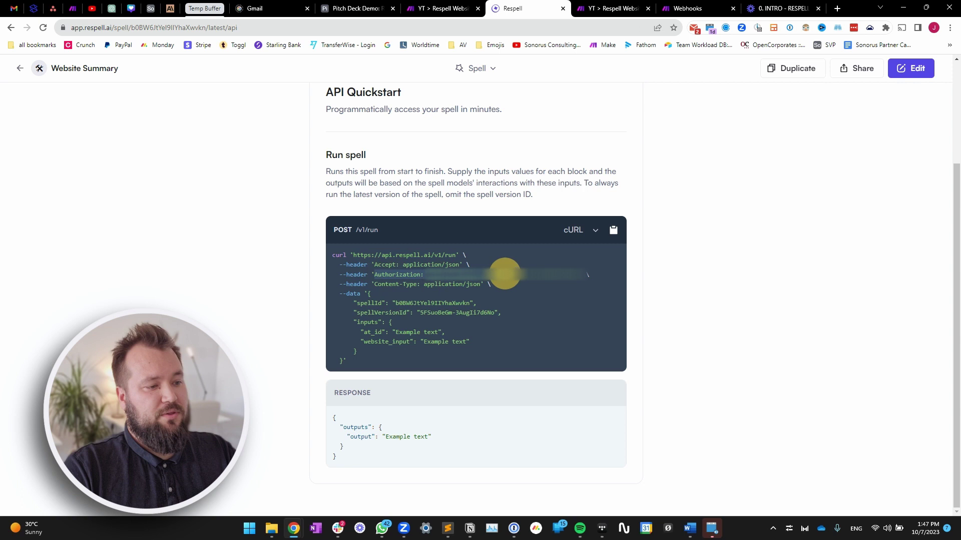
left_click_drag(504, 273, 577, 272)
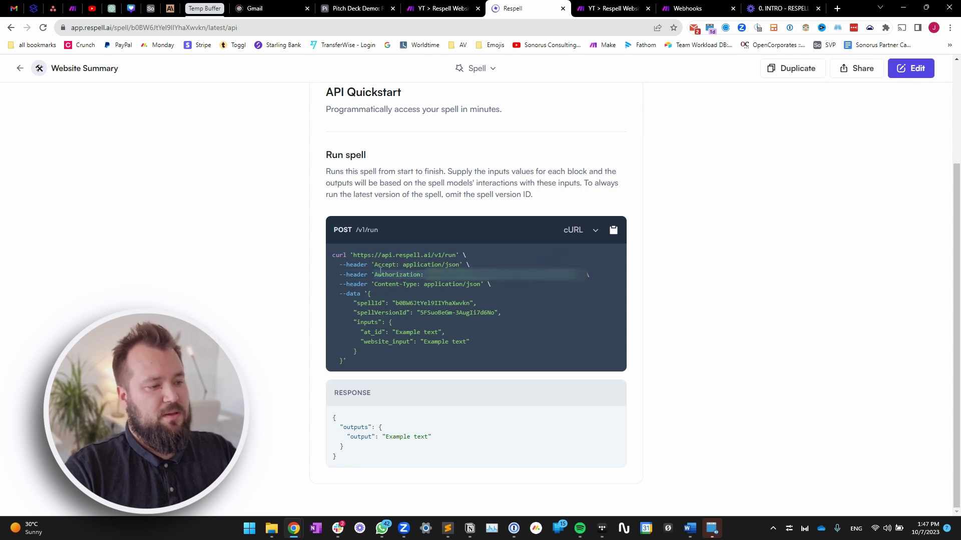
left_click(410, 8)
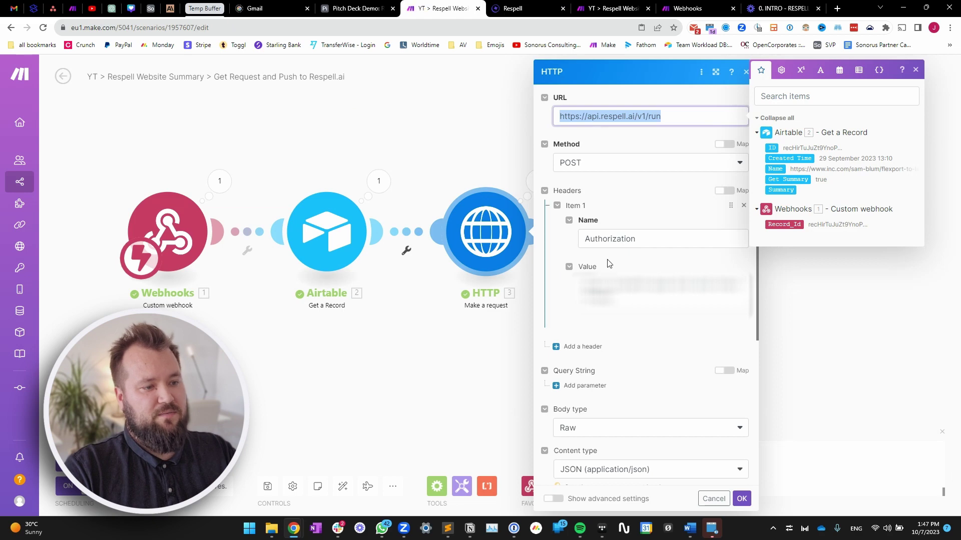
triple_click(659, 240)
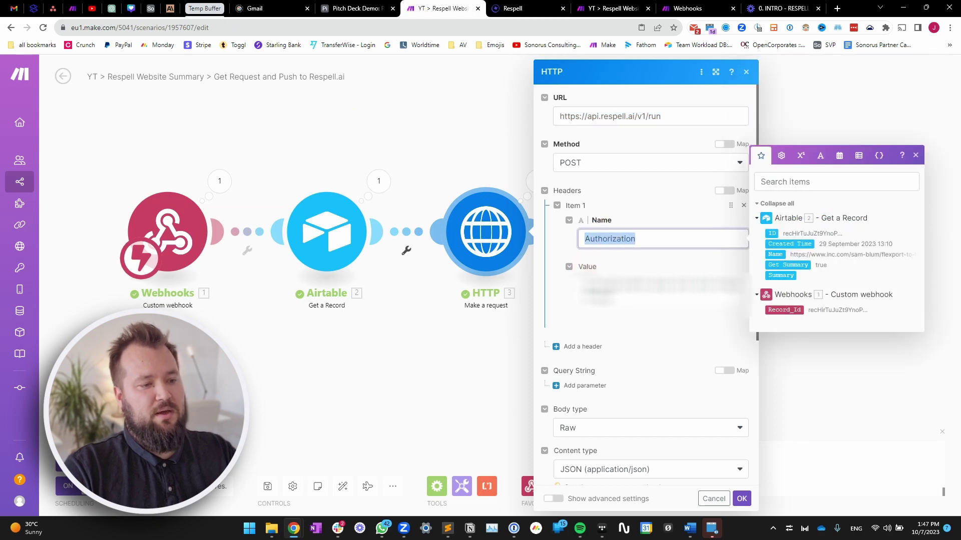
left_click(600, 288)
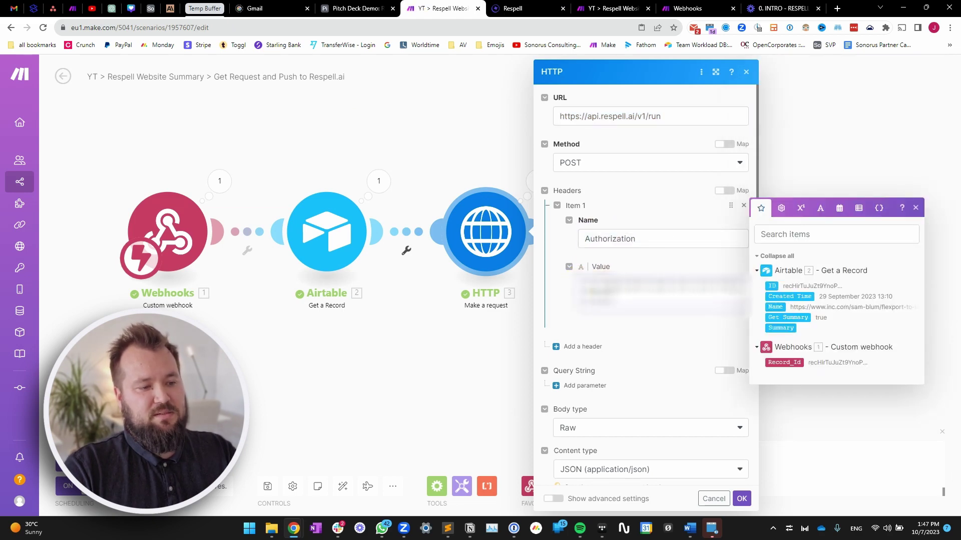
Copy the run request's --data JSON body from Respell's API quickstart.
left_click(511, 8)
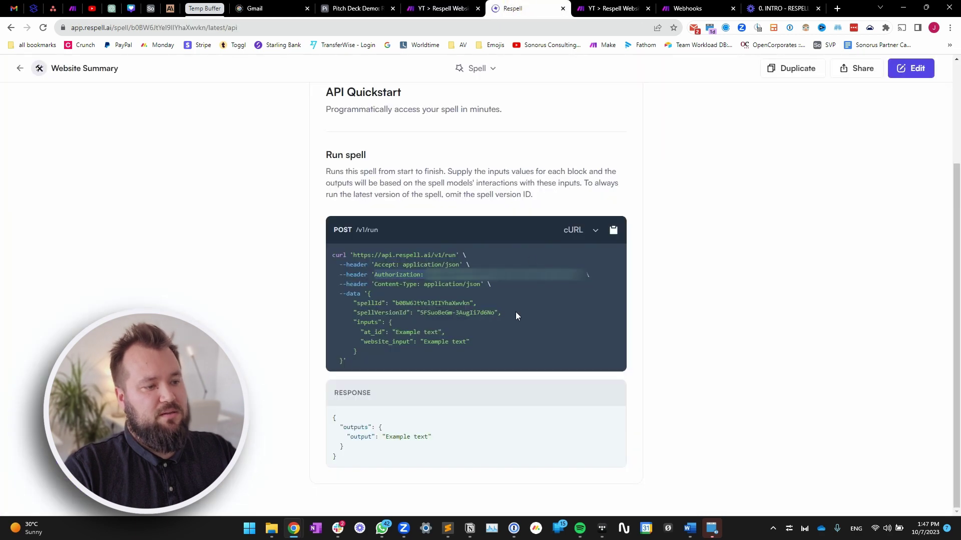
left_click(480, 275)
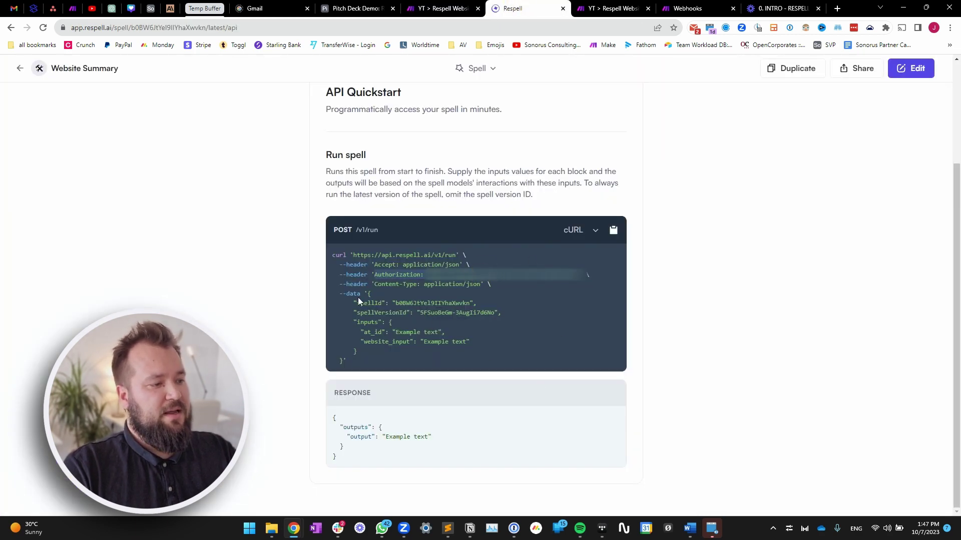
left_click_drag(369, 291, 344, 361)
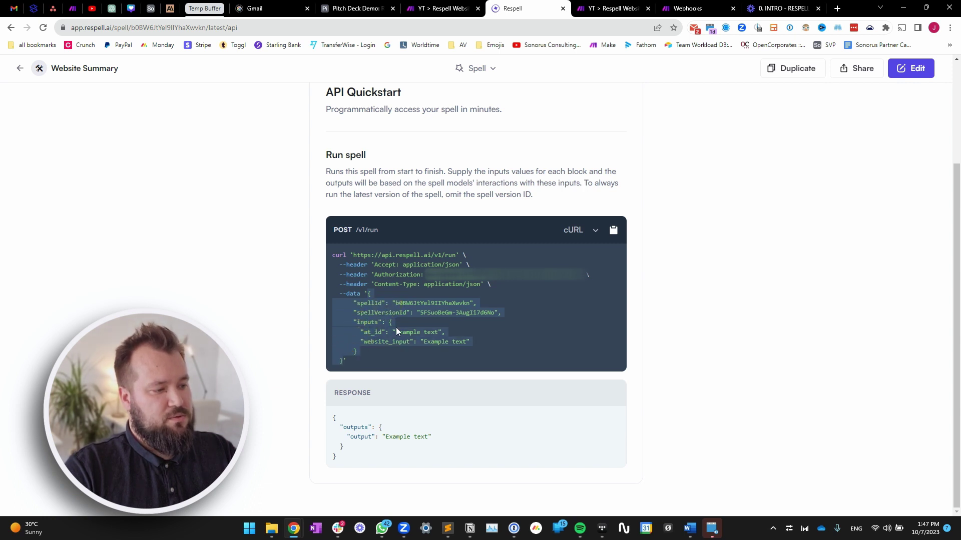
key("ctrl+c")
Paste the spell JSON as the body, mapping at_id to Record_Id and website_input to Name, then save.
left_click(442, 8)
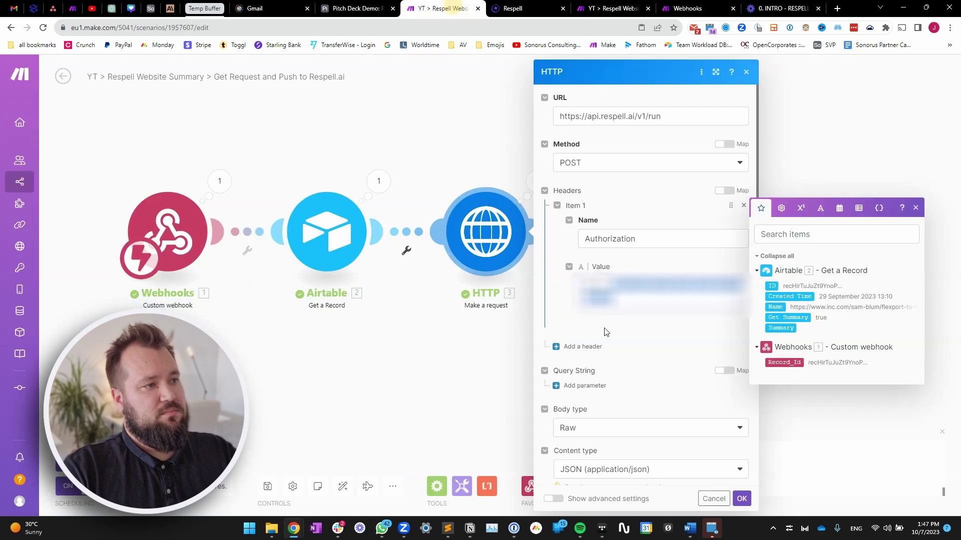
key("ctrl+v")
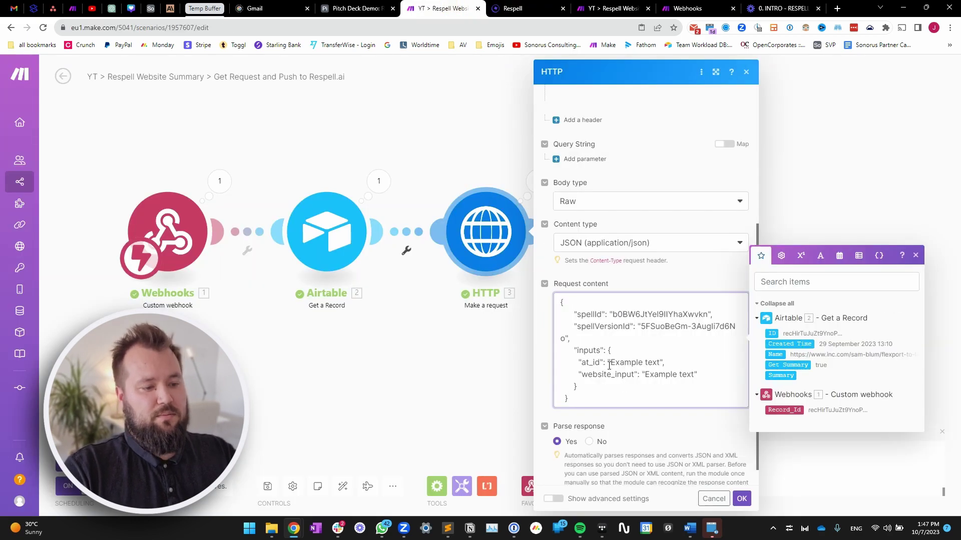
left_click_drag(612, 363, 662, 362)
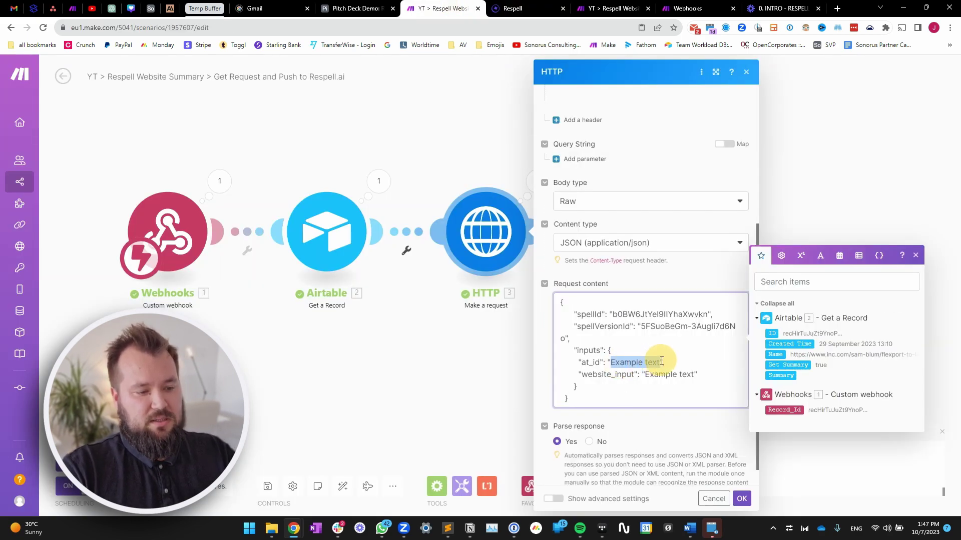
key("BackSpace")
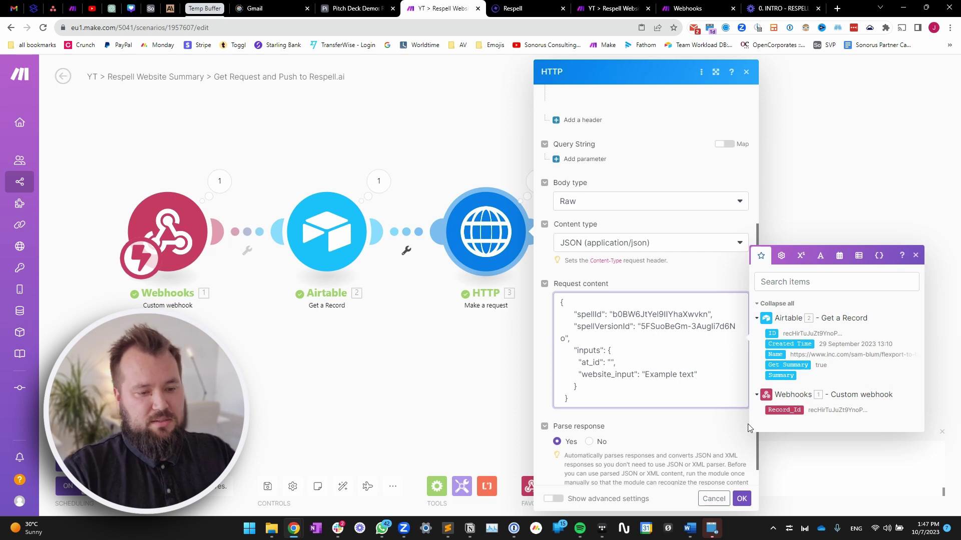
left_click(778, 409)
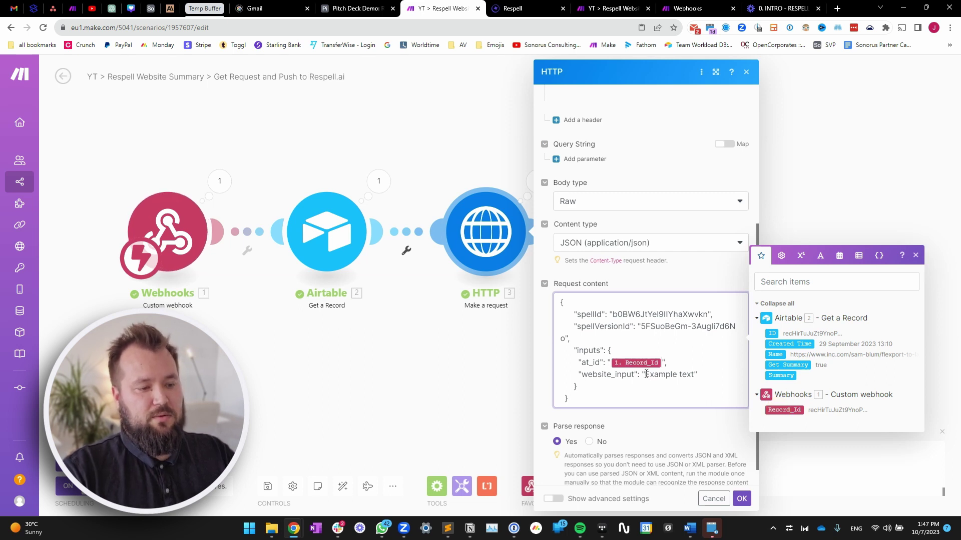
left_click_drag(645, 374, 694, 377)
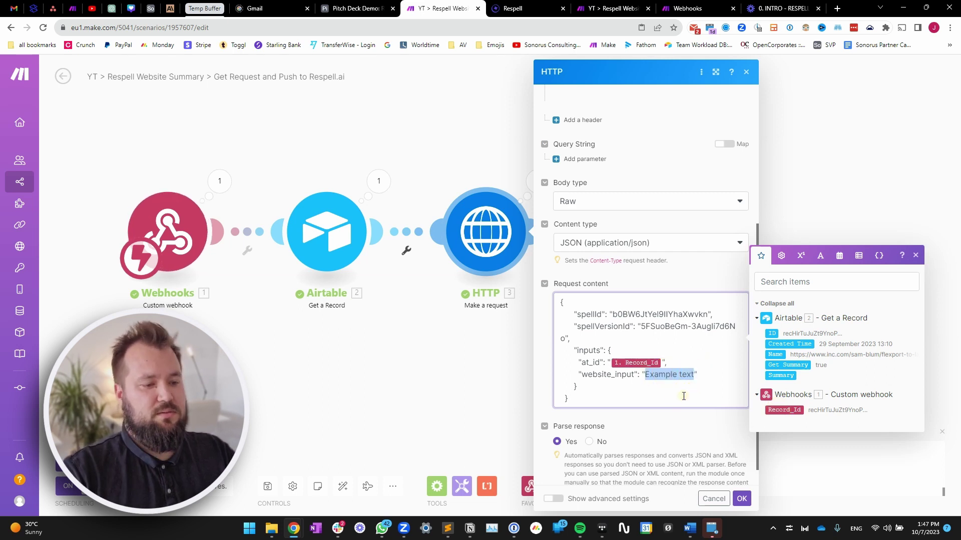
key("BackSpace")
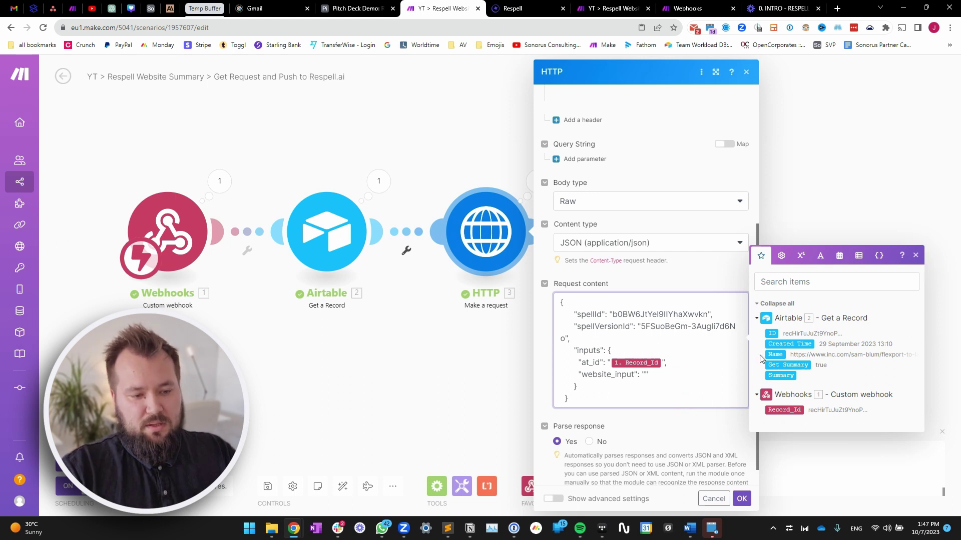
left_click(768, 355)
left_click(708, 454)
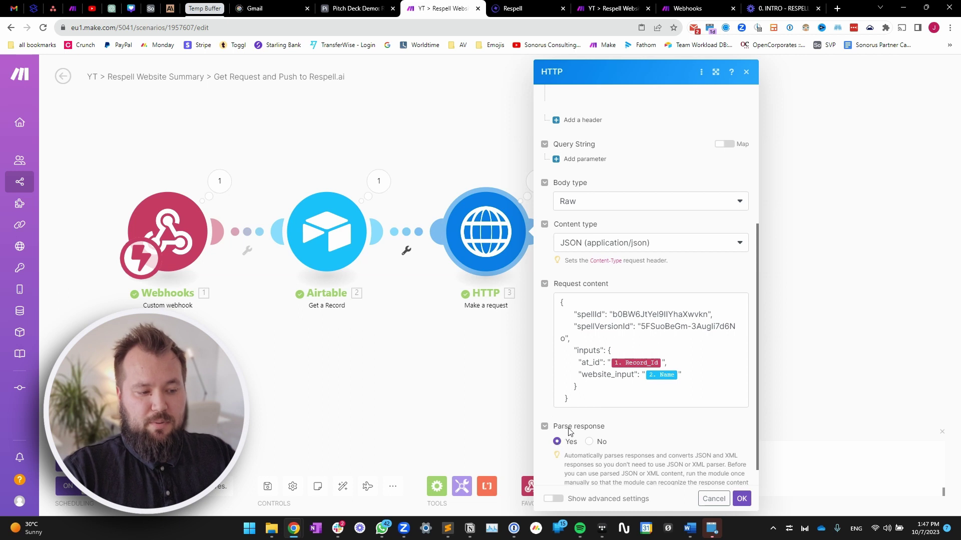
left_click(741, 499)
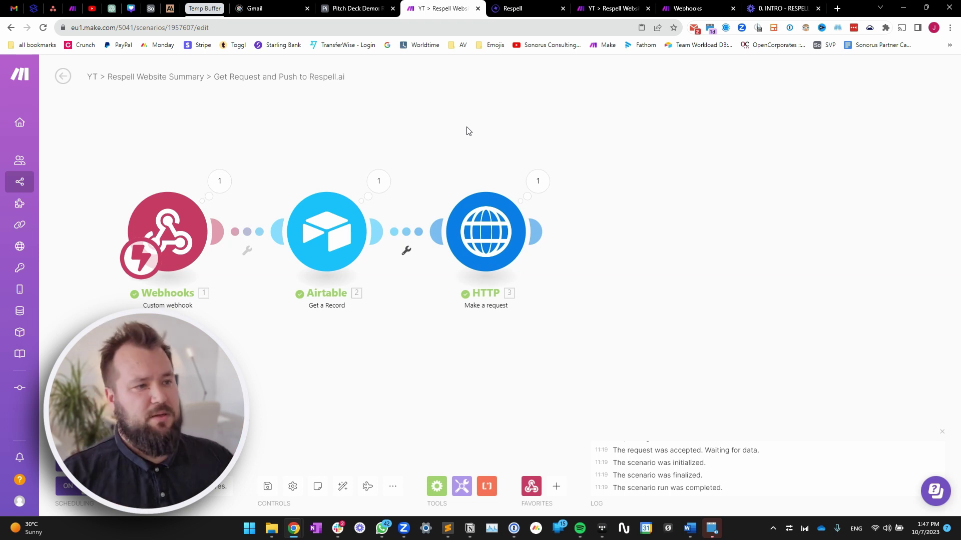
In the Fetch Summary and Post to Airtable scenario, save the Webhooks module with advanced settings shown.
left_click(605, 12)
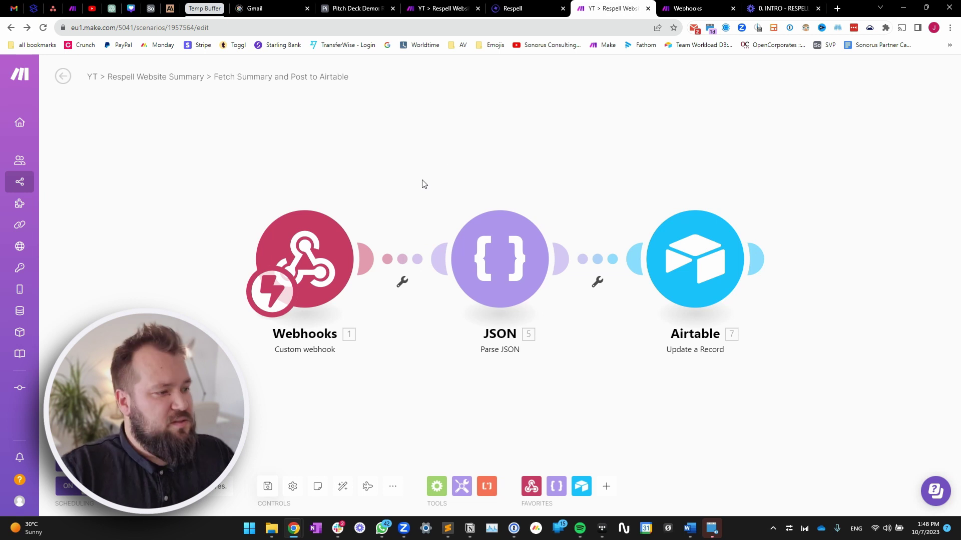
left_click_drag(422, 184, 449, 189)
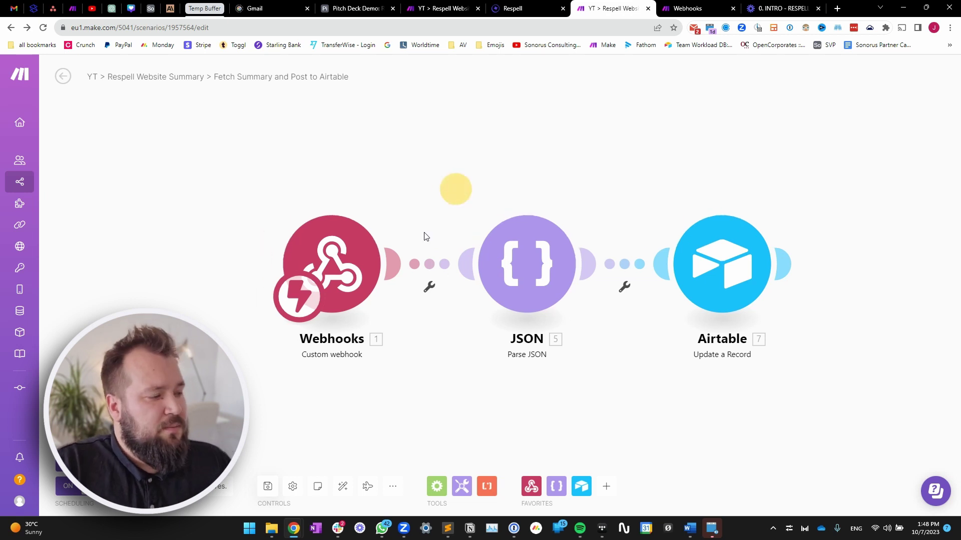
left_click(283, 258)
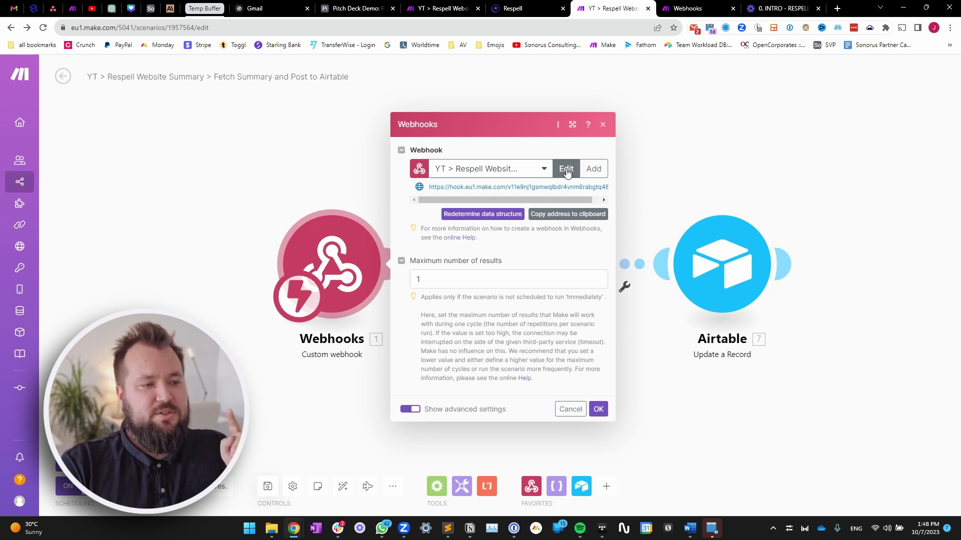
left_click(567, 171)
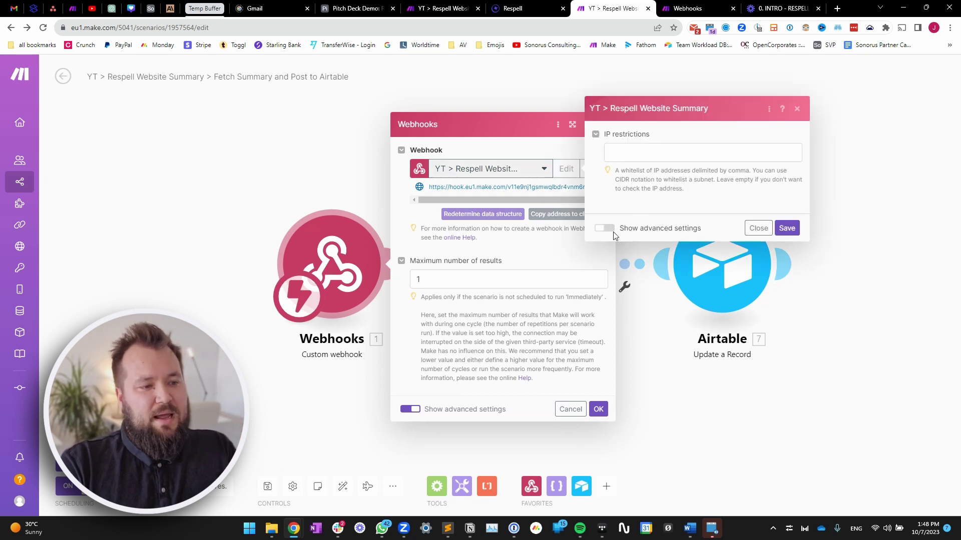
left_click(604, 228)
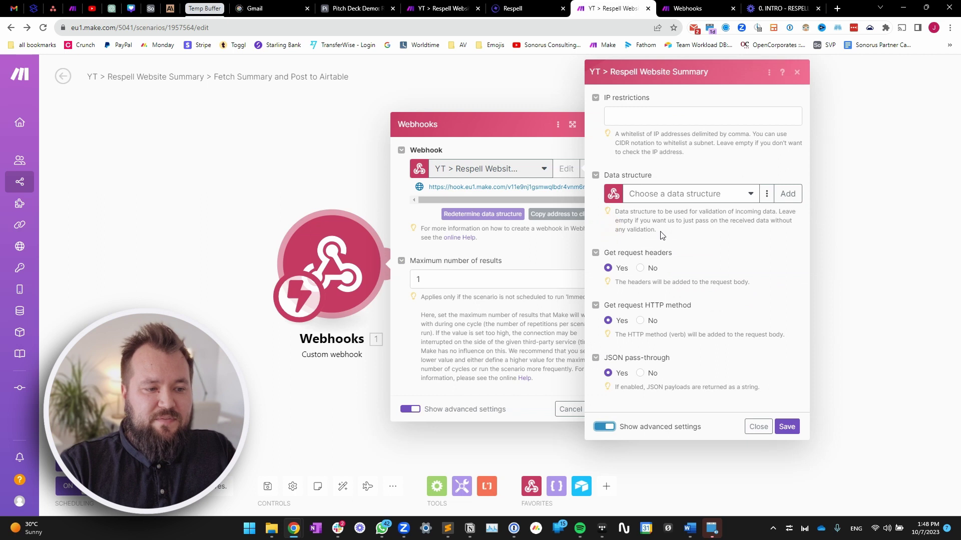
left_click(787, 426)
left_click(598, 408)
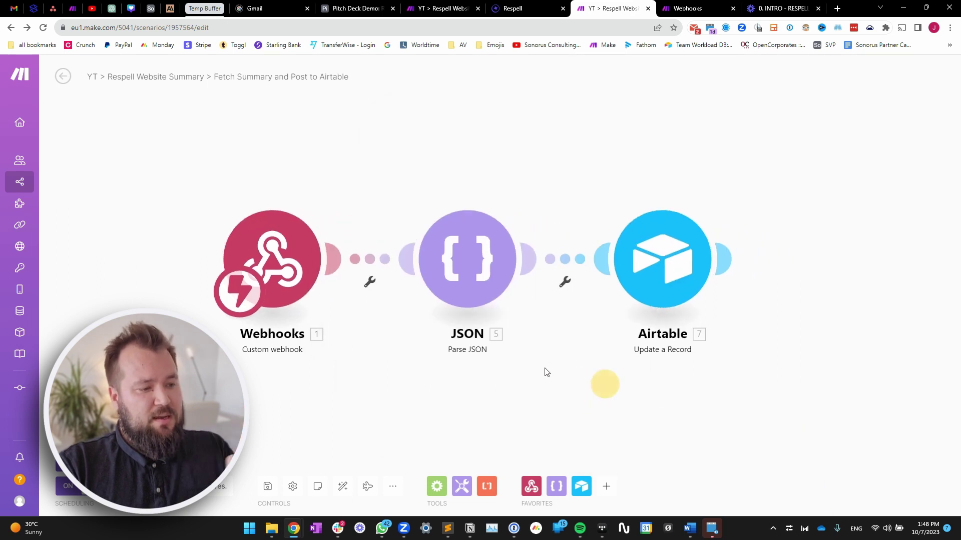
Open the JSON module and look through the webhook items that can be mapped into JSON string.
left_click(450, 265)
left_click(383, 338)
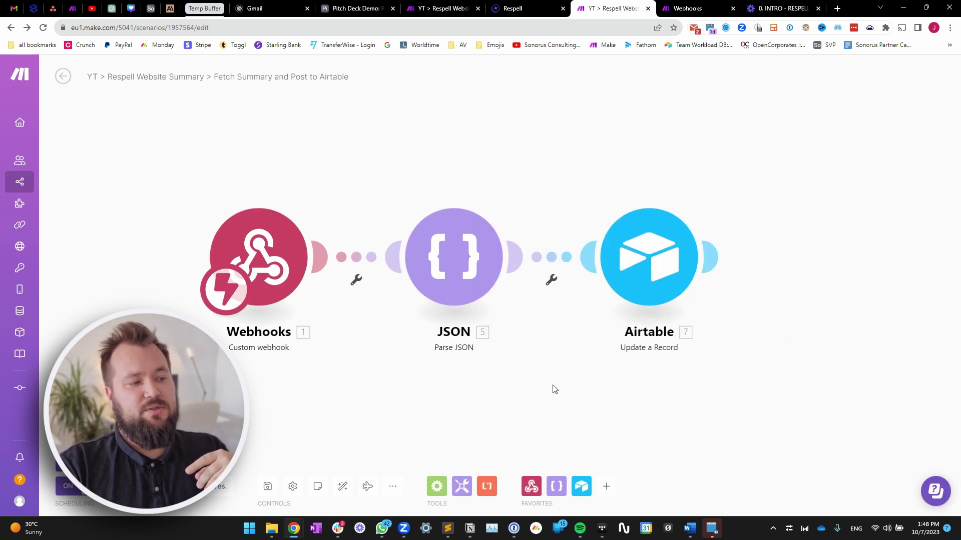
left_click(453, 259)
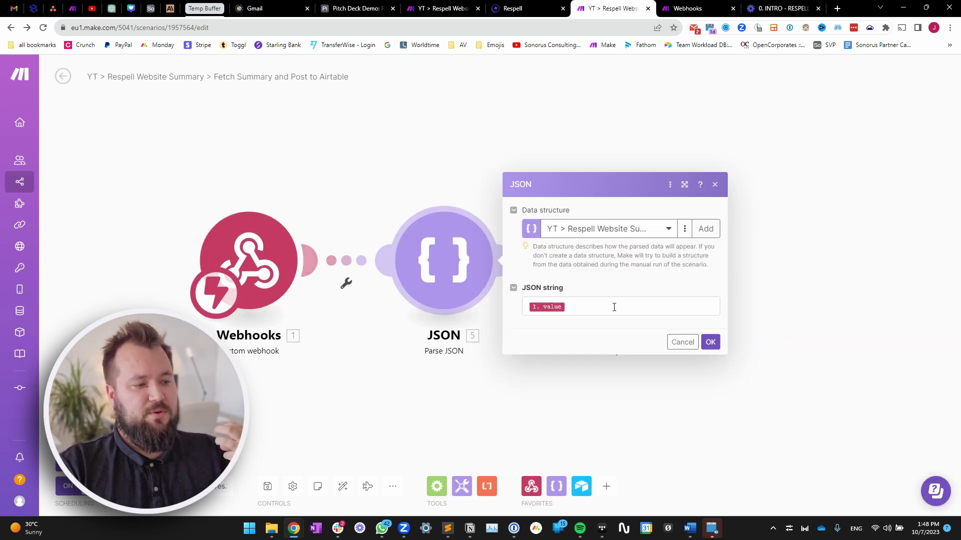
left_click(620, 316)
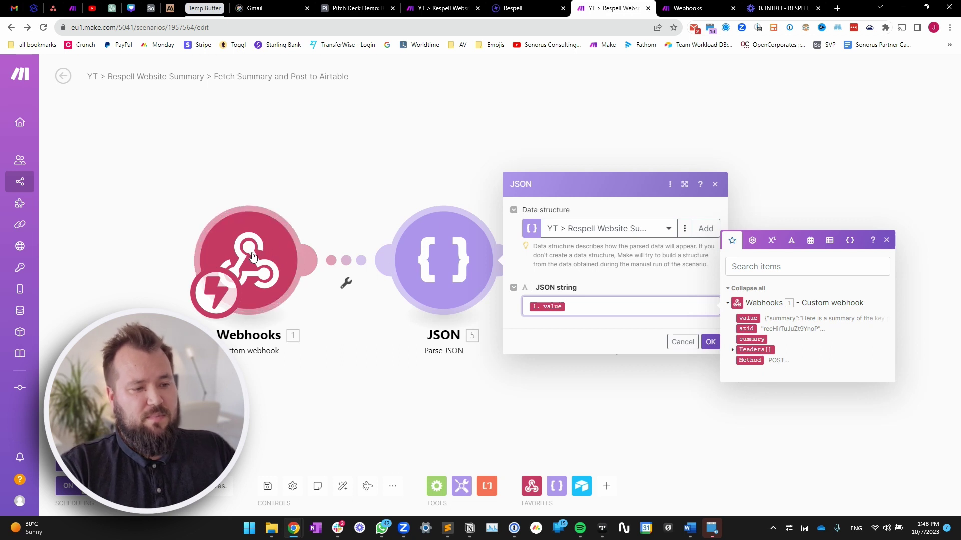
left_click(799, 319)
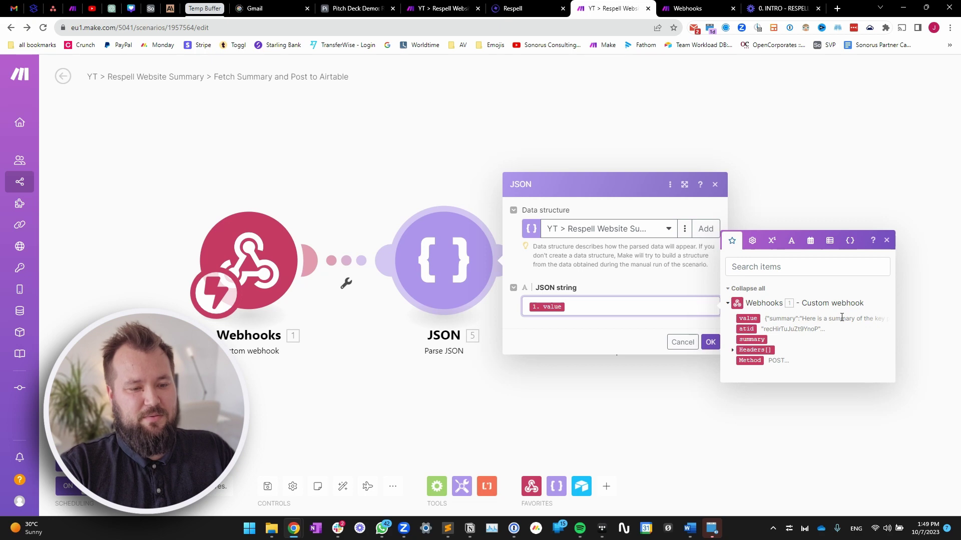
left_click(633, 281)
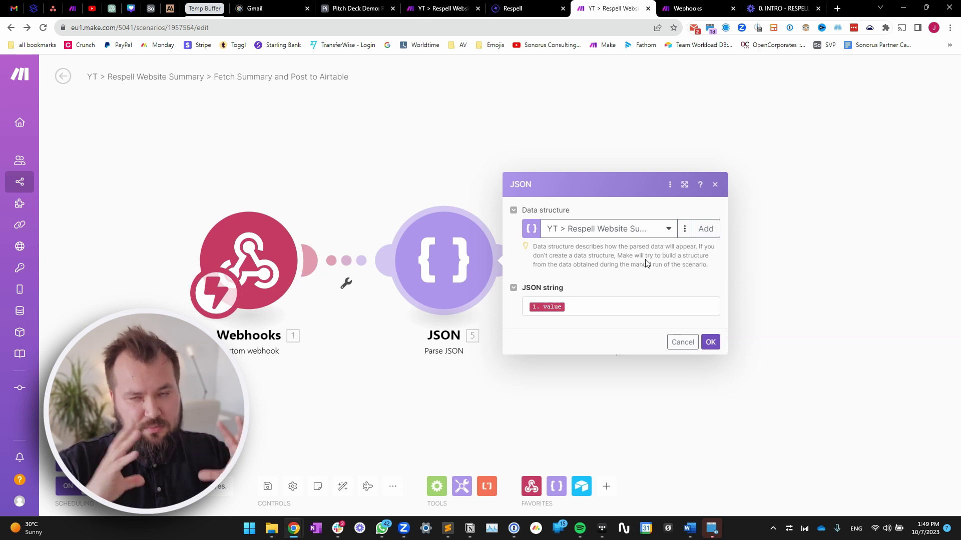
Start a new data structure, then discard it to keep the existing structure.
left_click(707, 229)
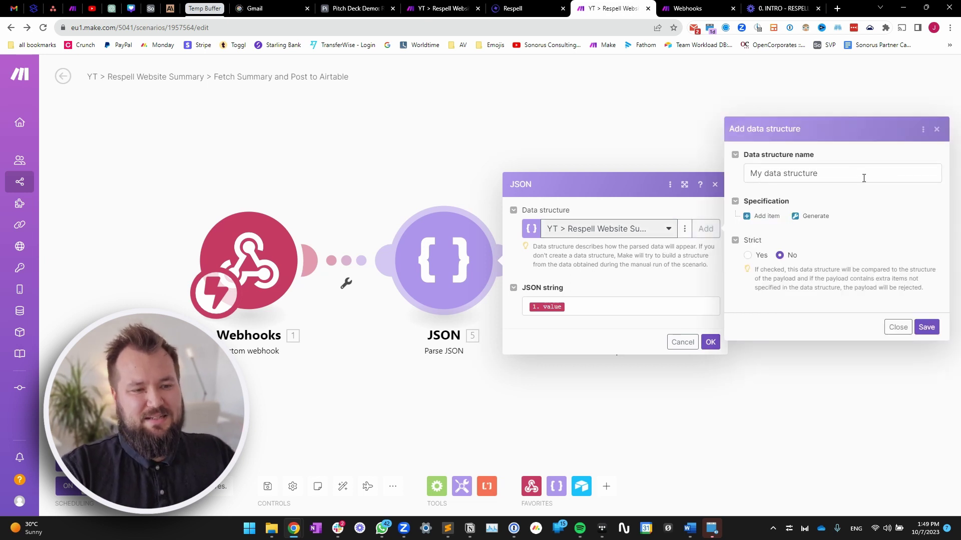
left_click(787, 173)
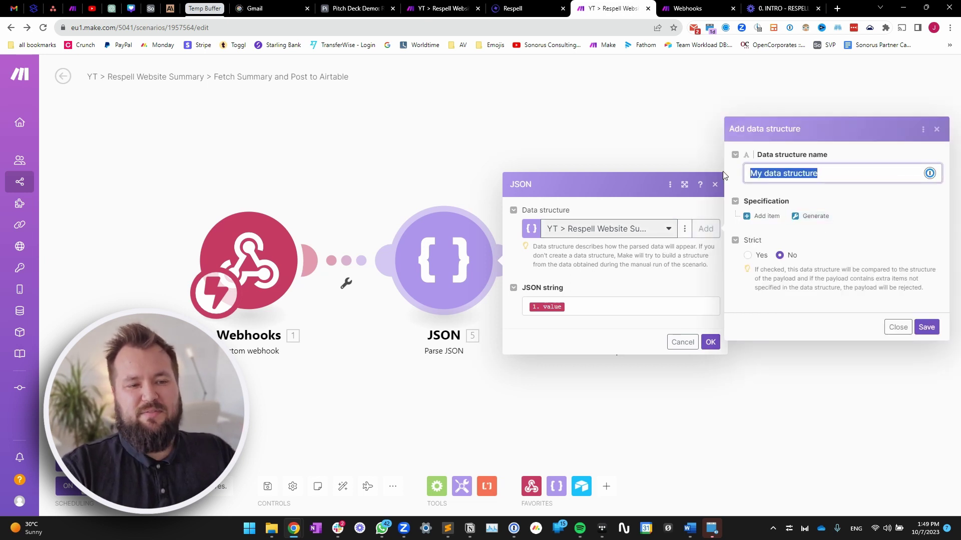
left_click(884, 240)
left_click(823, 217)
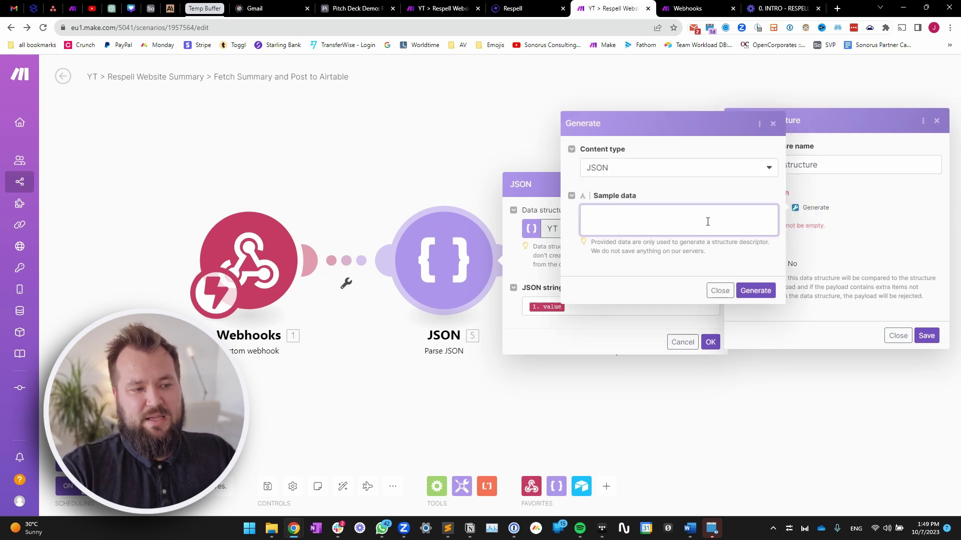
left_click(719, 291)
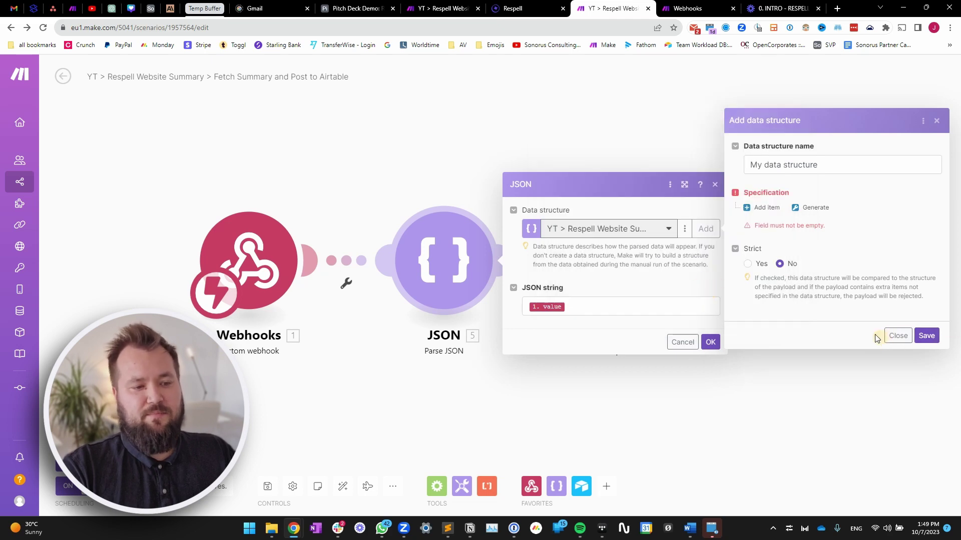
left_click(894, 336)
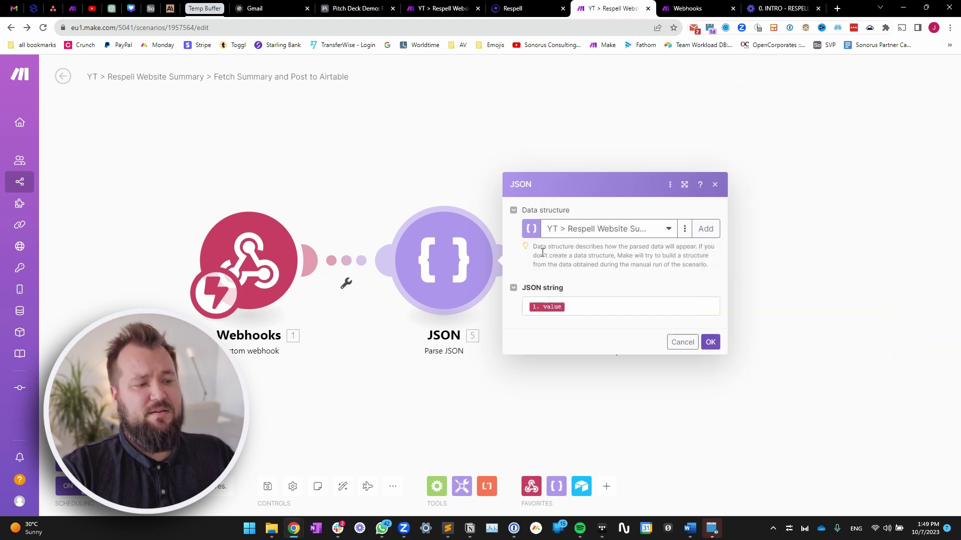
Map the webhook's 1. value into JSON string and open the Airtable Update a Record module.
left_click(626, 307)
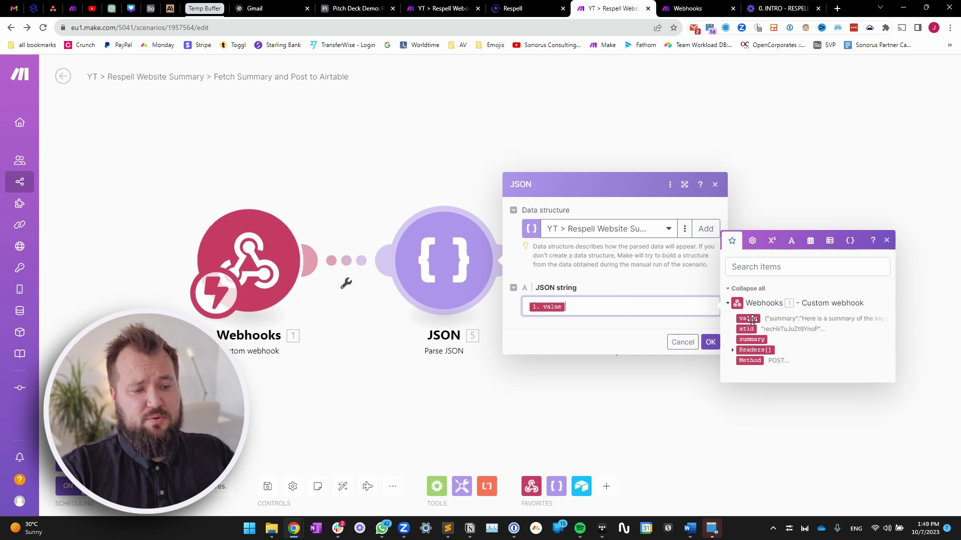
left_click(585, 388)
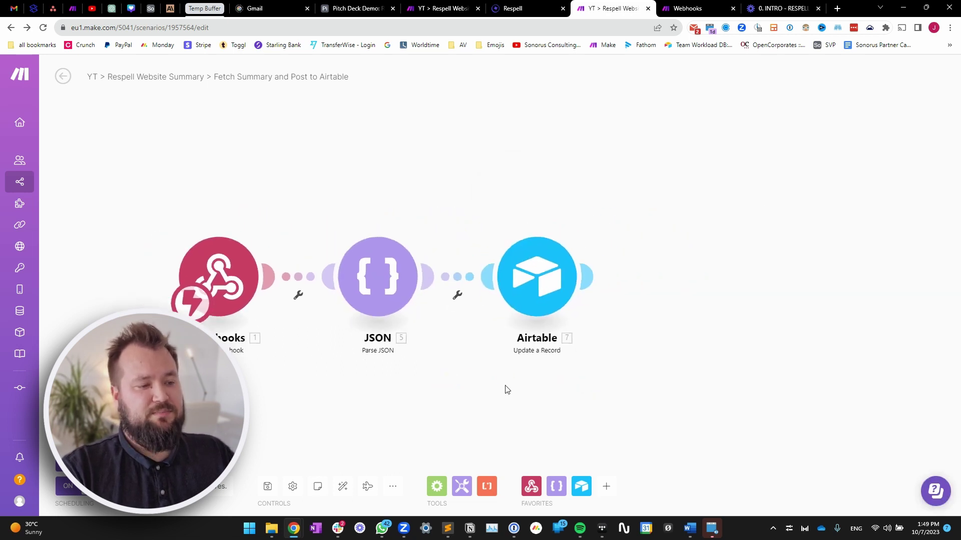
left_click(523, 288)
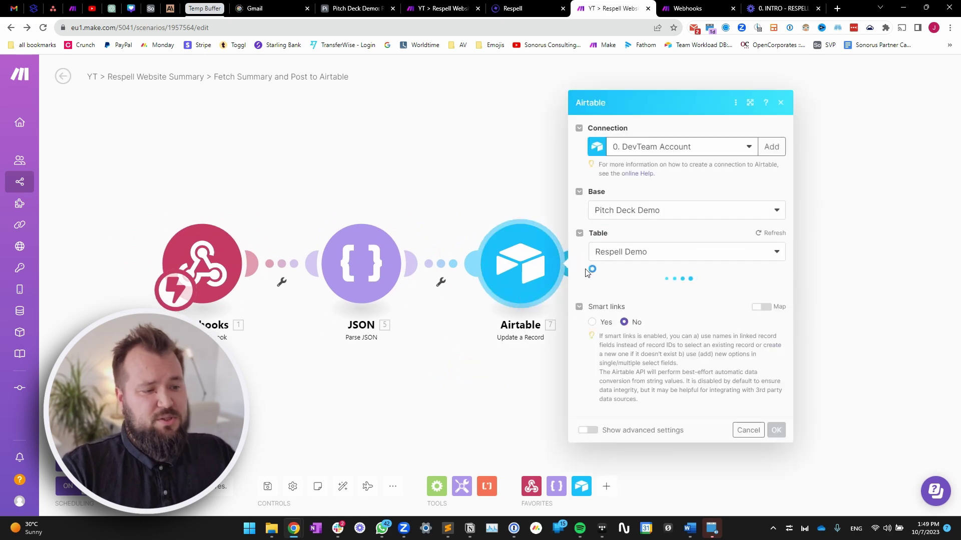
Map Record ID to the webhook's 1. atid and Summary to 5. Summary, then save.
left_click(661, 264)
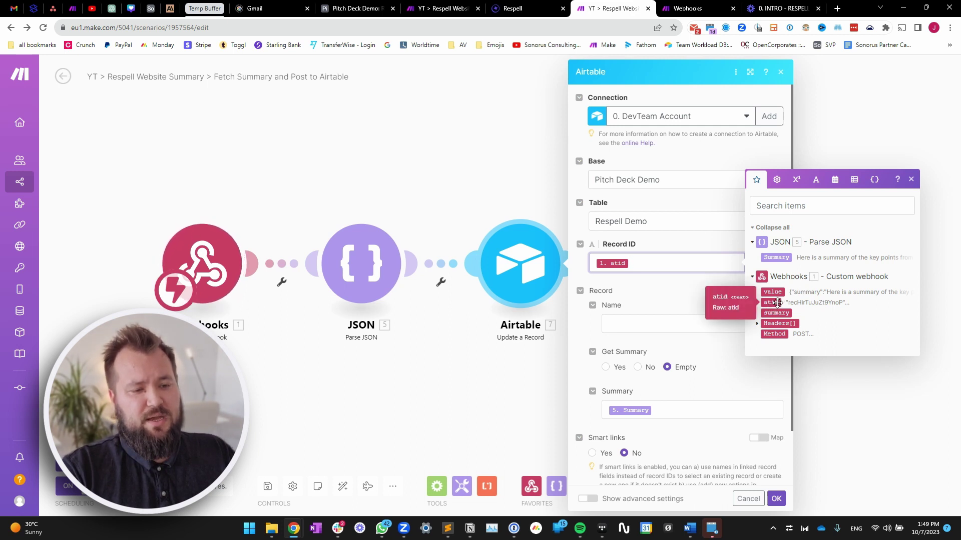
left_click(657, 282)
left_click(682, 407)
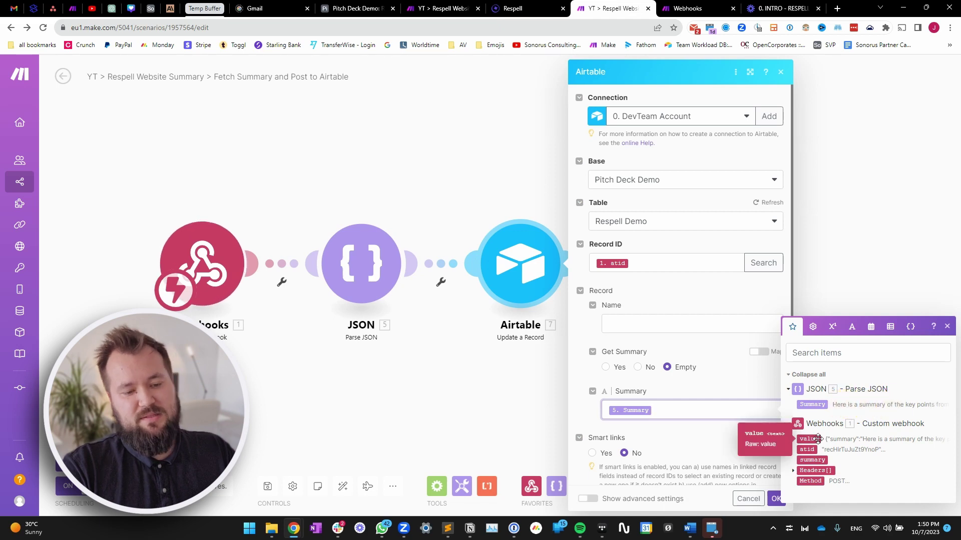
left_click(838, 439)
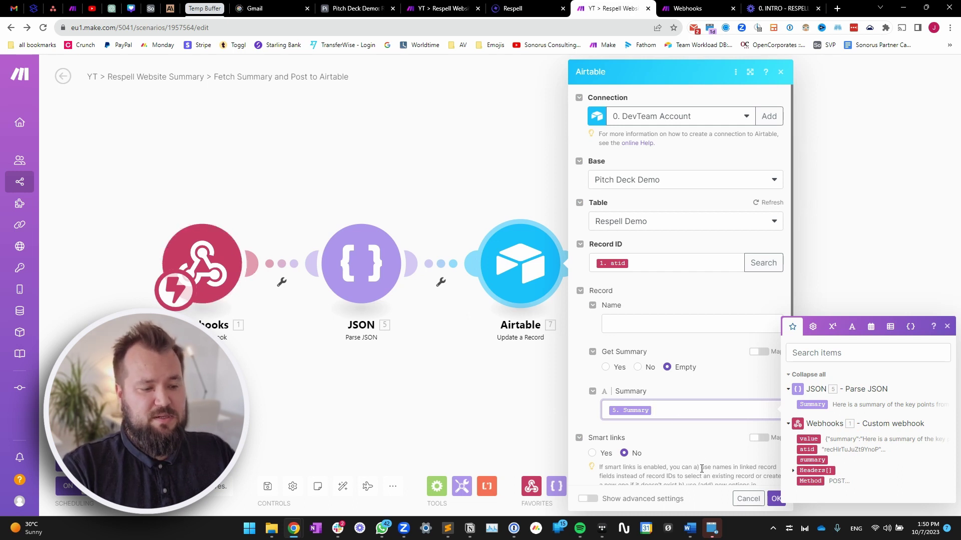
left_click(776, 499)
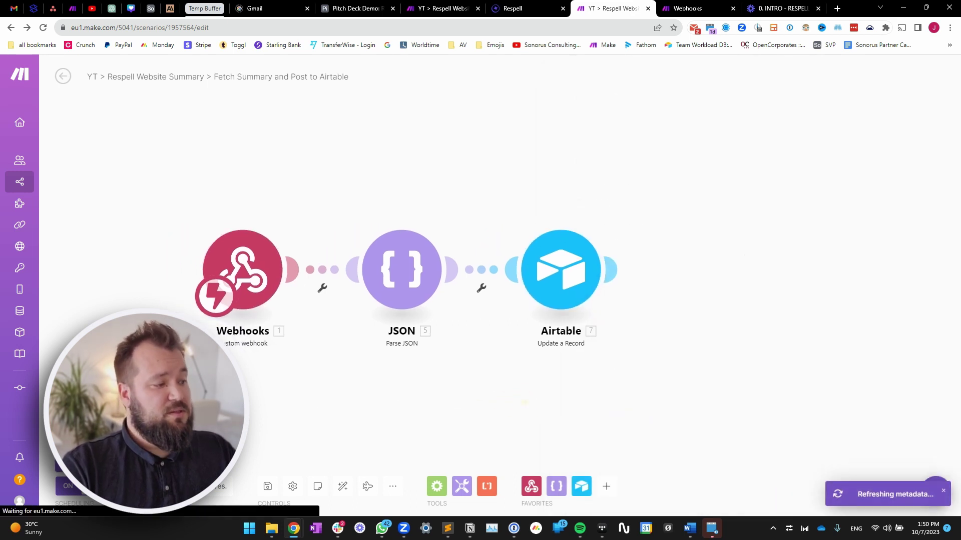
Run both scenarios until Fetch Summary and Post to Airtable succeeds, checking the Respell Demo table.
left_click(430, 8)
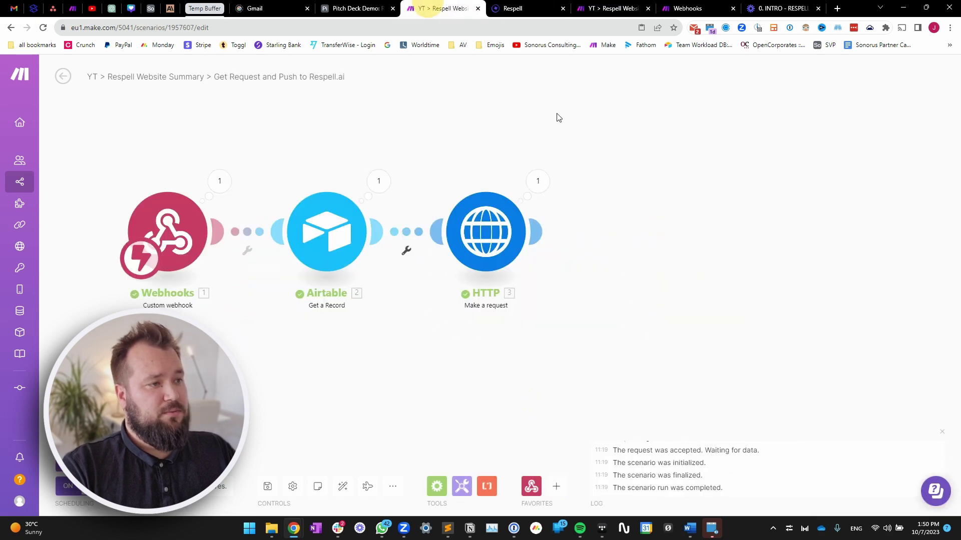
left_click(353, 8)
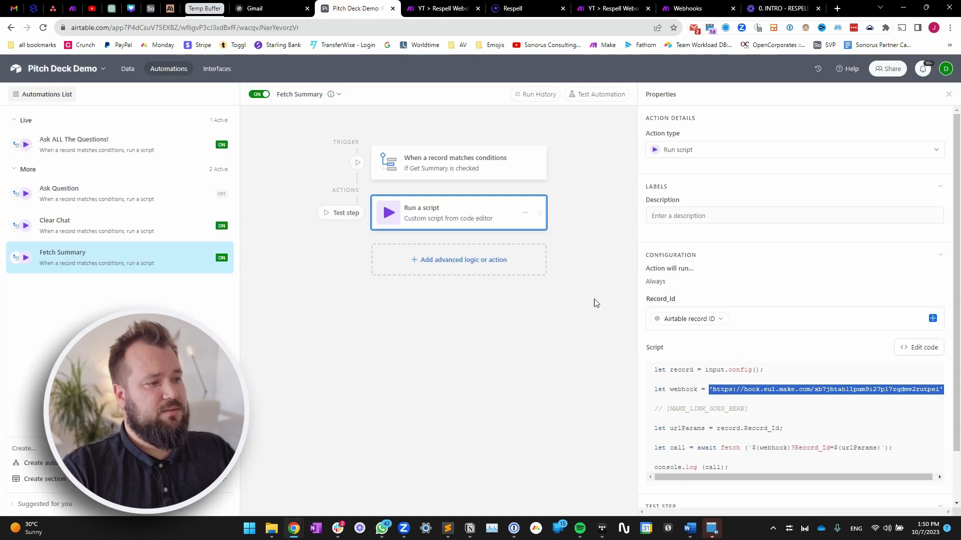
left_click(127, 69)
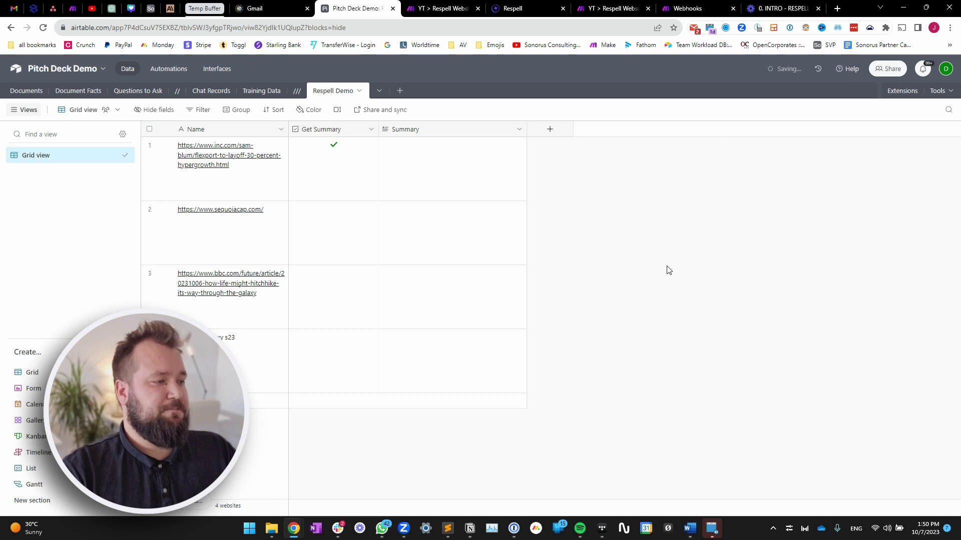
key("ctrl+Tab")
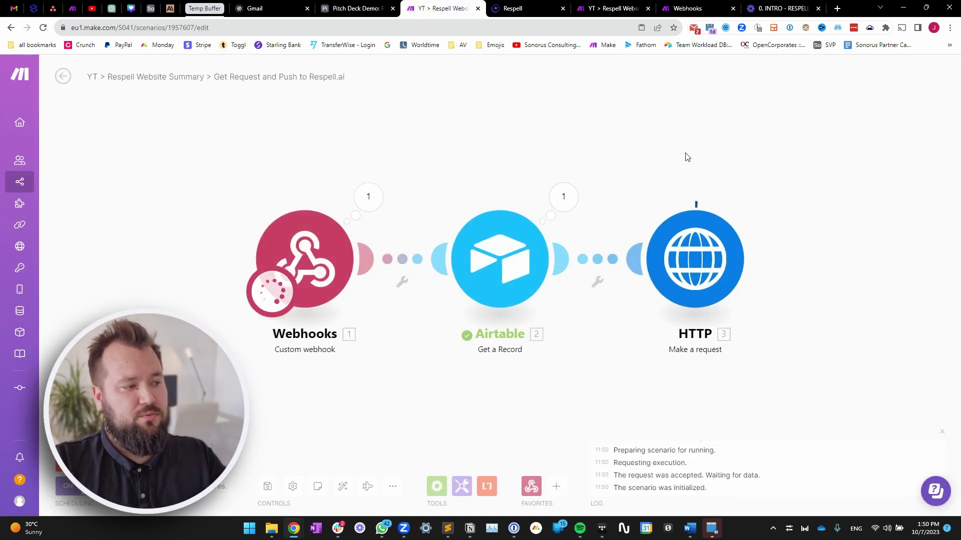
left_click_drag(564, 140, 545, 152)
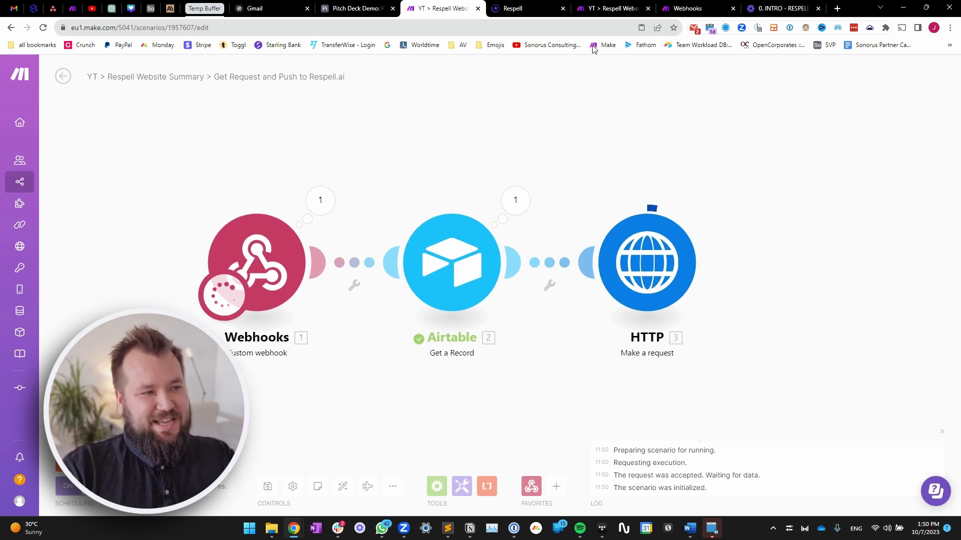
left_click(603, 8)
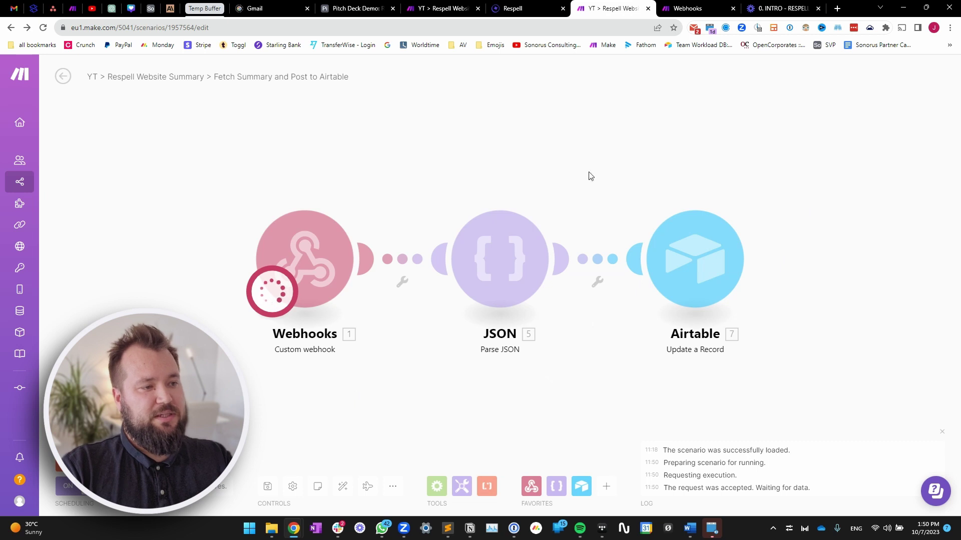
key("ctrl+shift+Tab")
key("ctrl+shift+Tab")
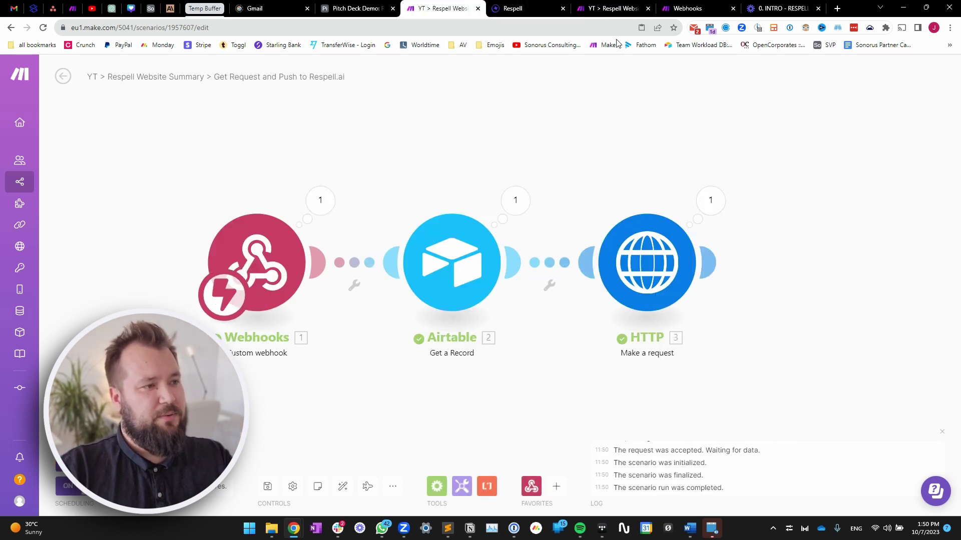
left_click(589, 17)
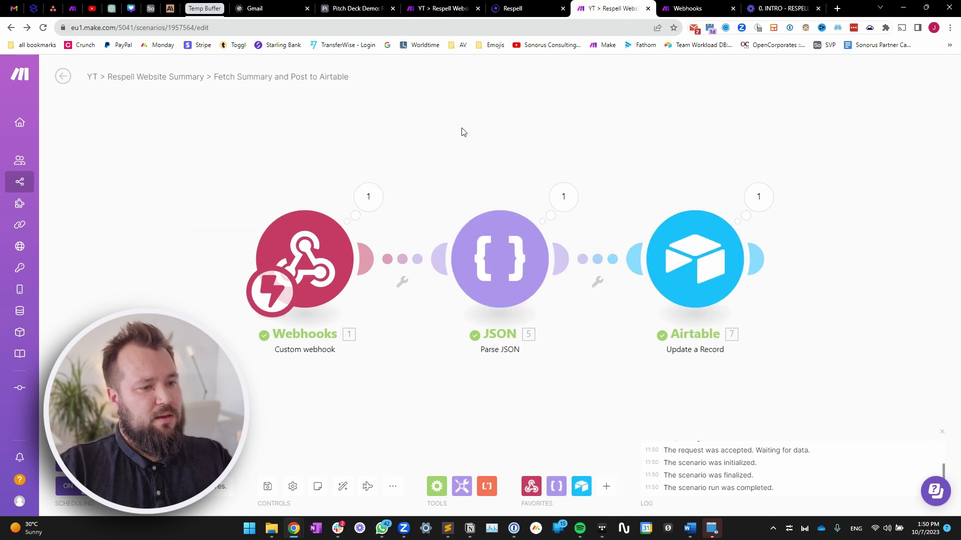
left_click(353, 9)
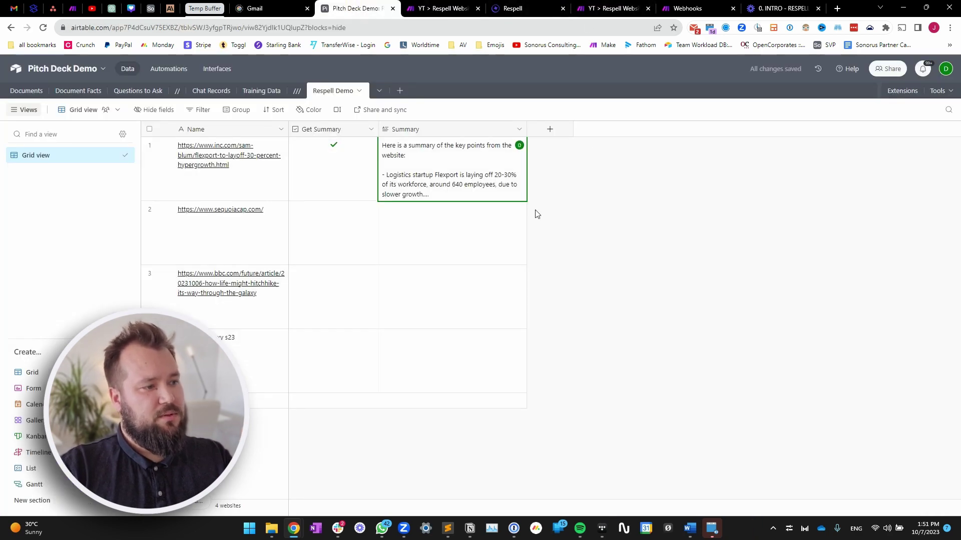
Widen the Summary column to show row 1's summary and tick Get Summary on another website row.
left_click_drag(526, 131, 653, 131)
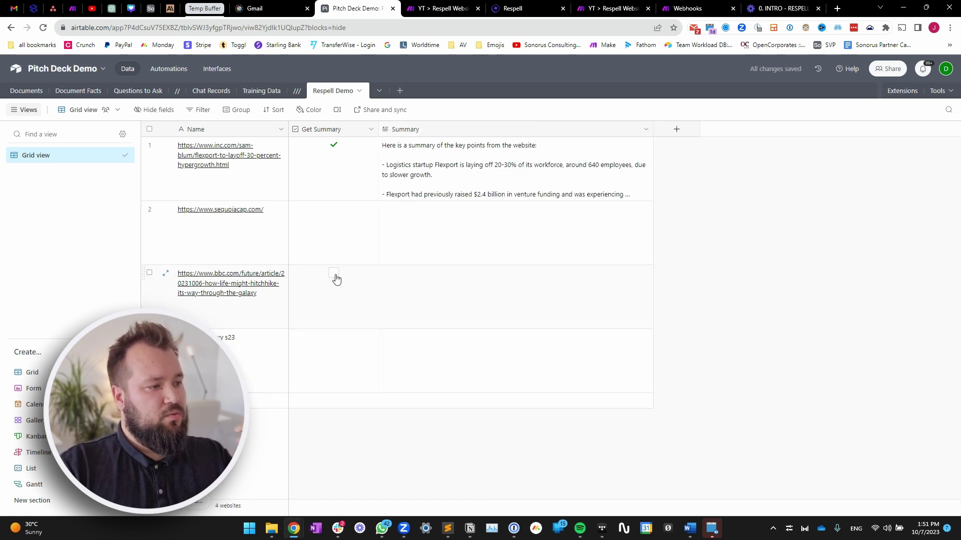
left_click(333, 273)
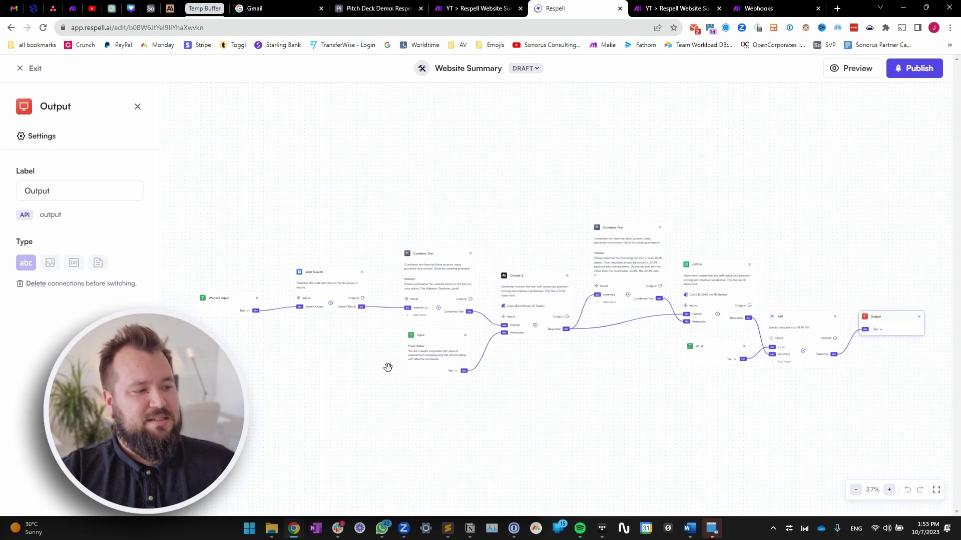
Preview-run the spell with at_id TEST and website sonorusconsulting.com, returning Accepted.
left_click(856, 70)
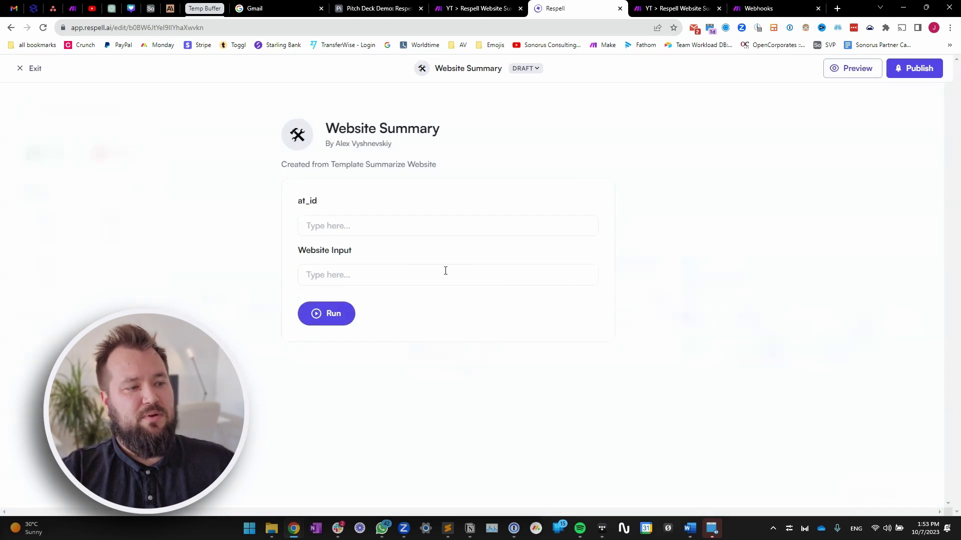
left_click(350, 225)
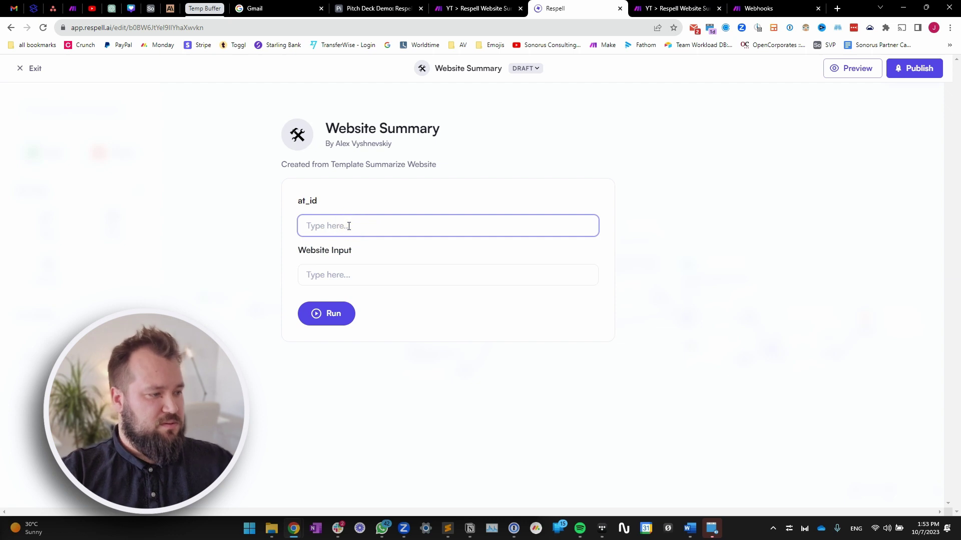
type("TEST")
key("Tab")
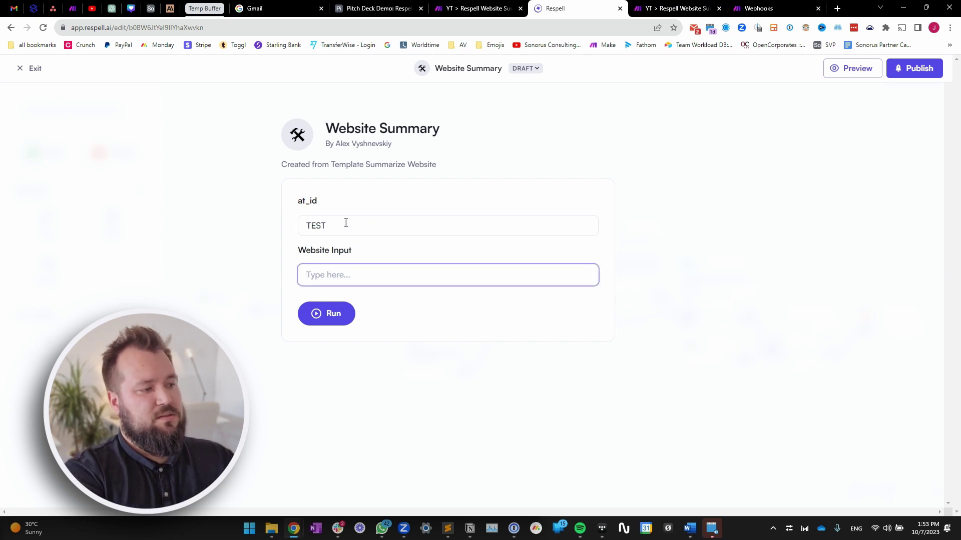
type("sonorusconsulting.com")
left_click(325, 314)
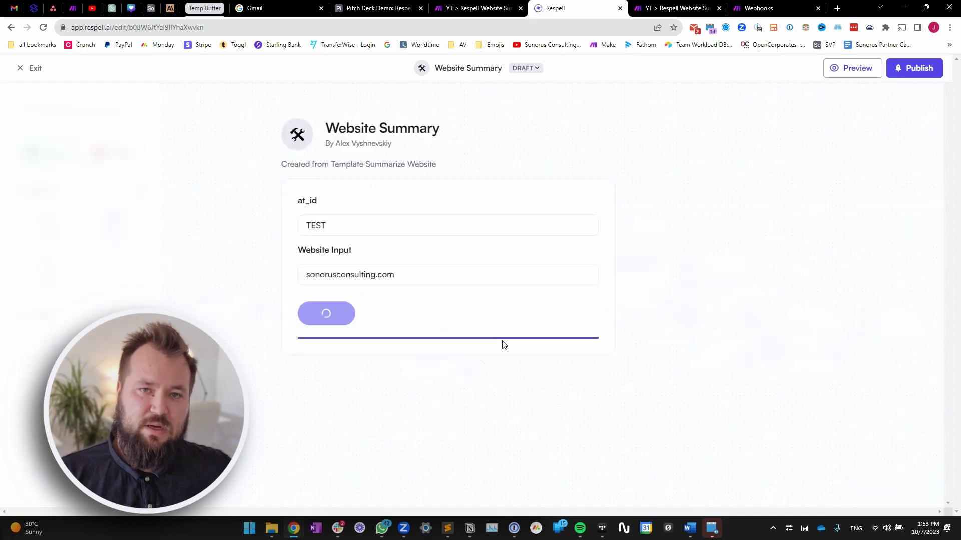
key("Escape")
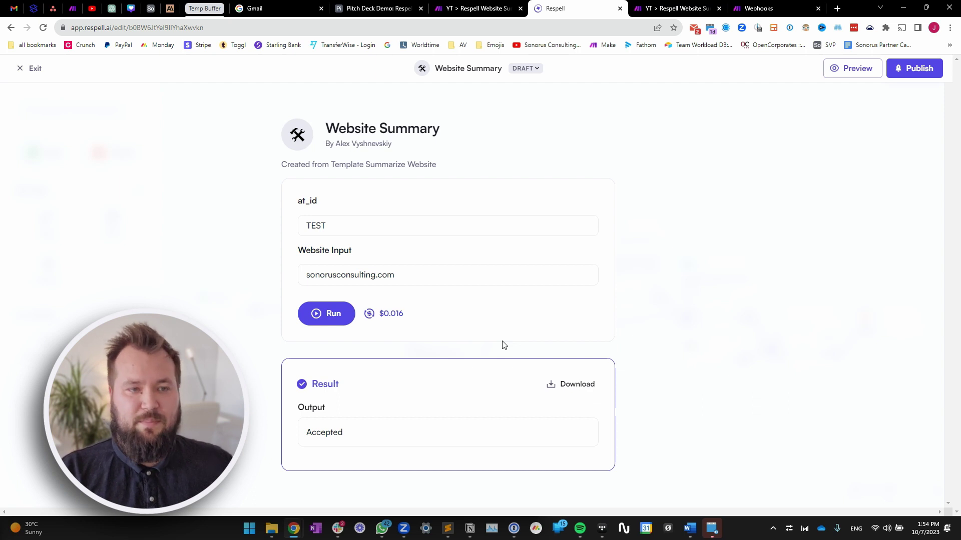
mouse_move(356, 432)
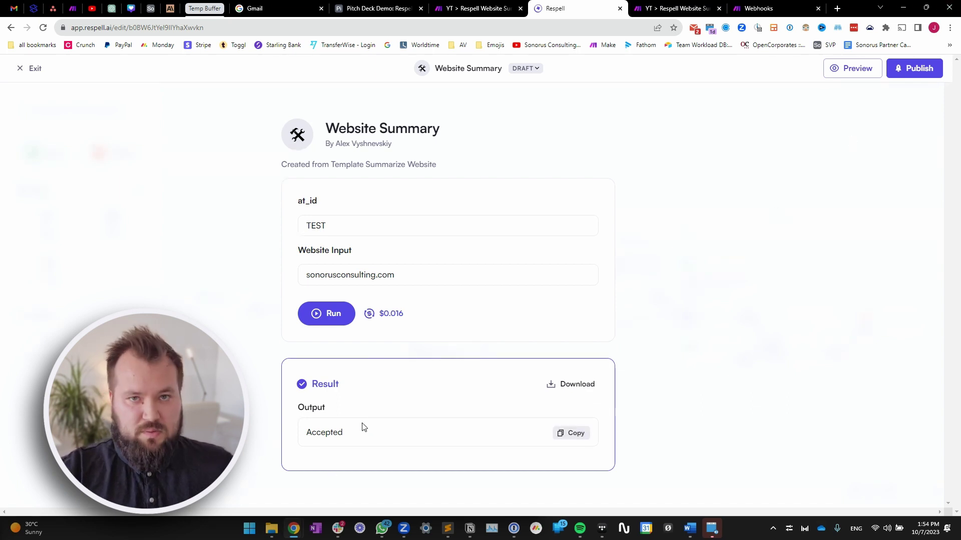